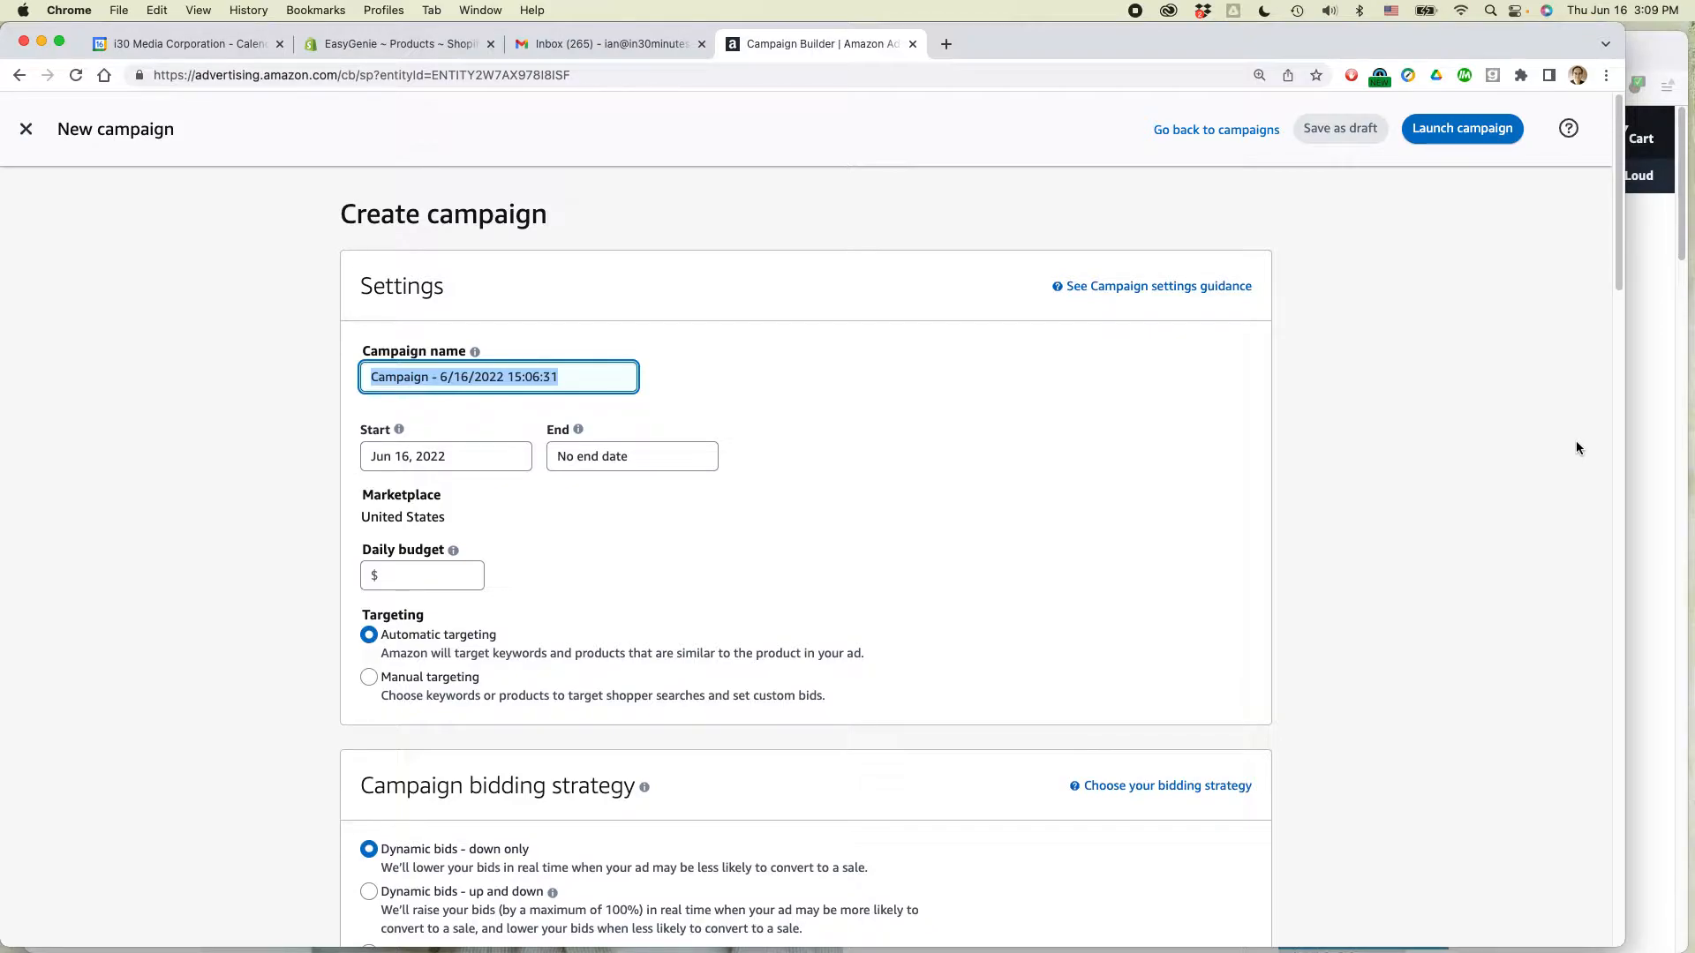
- Switch to Firefox and open the Excel 365 Cheat Sheet product page from the IN 30 MINUTES Amazon store
click(1371, 392)
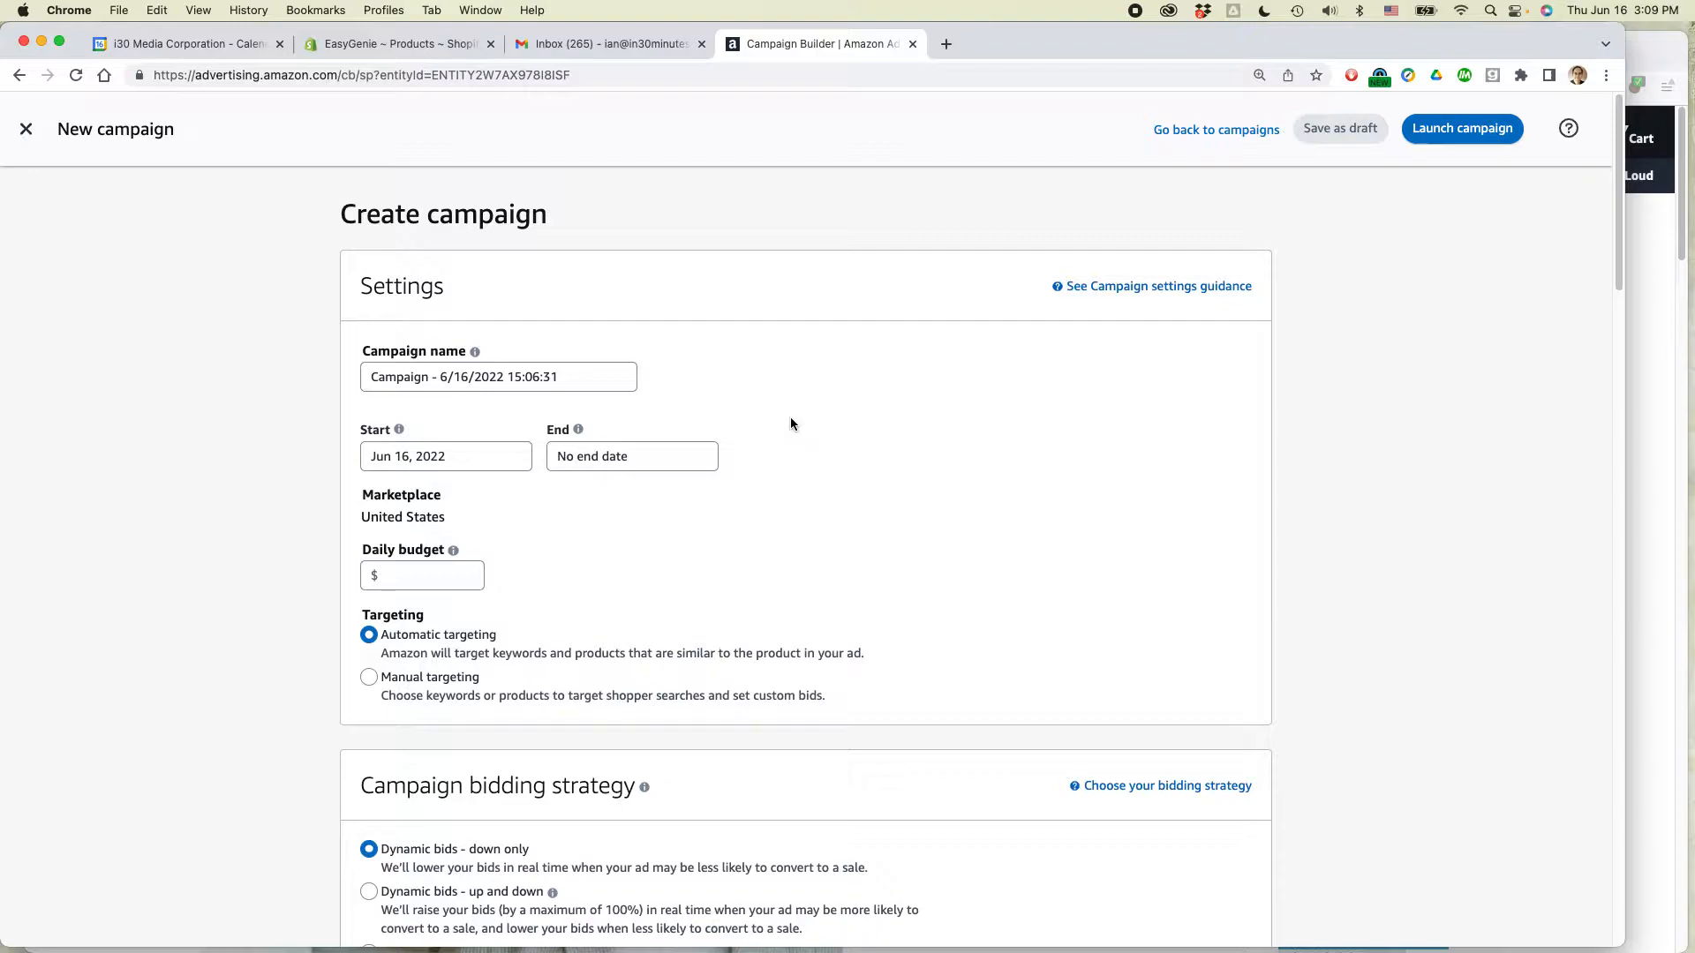
key(super+Tab)
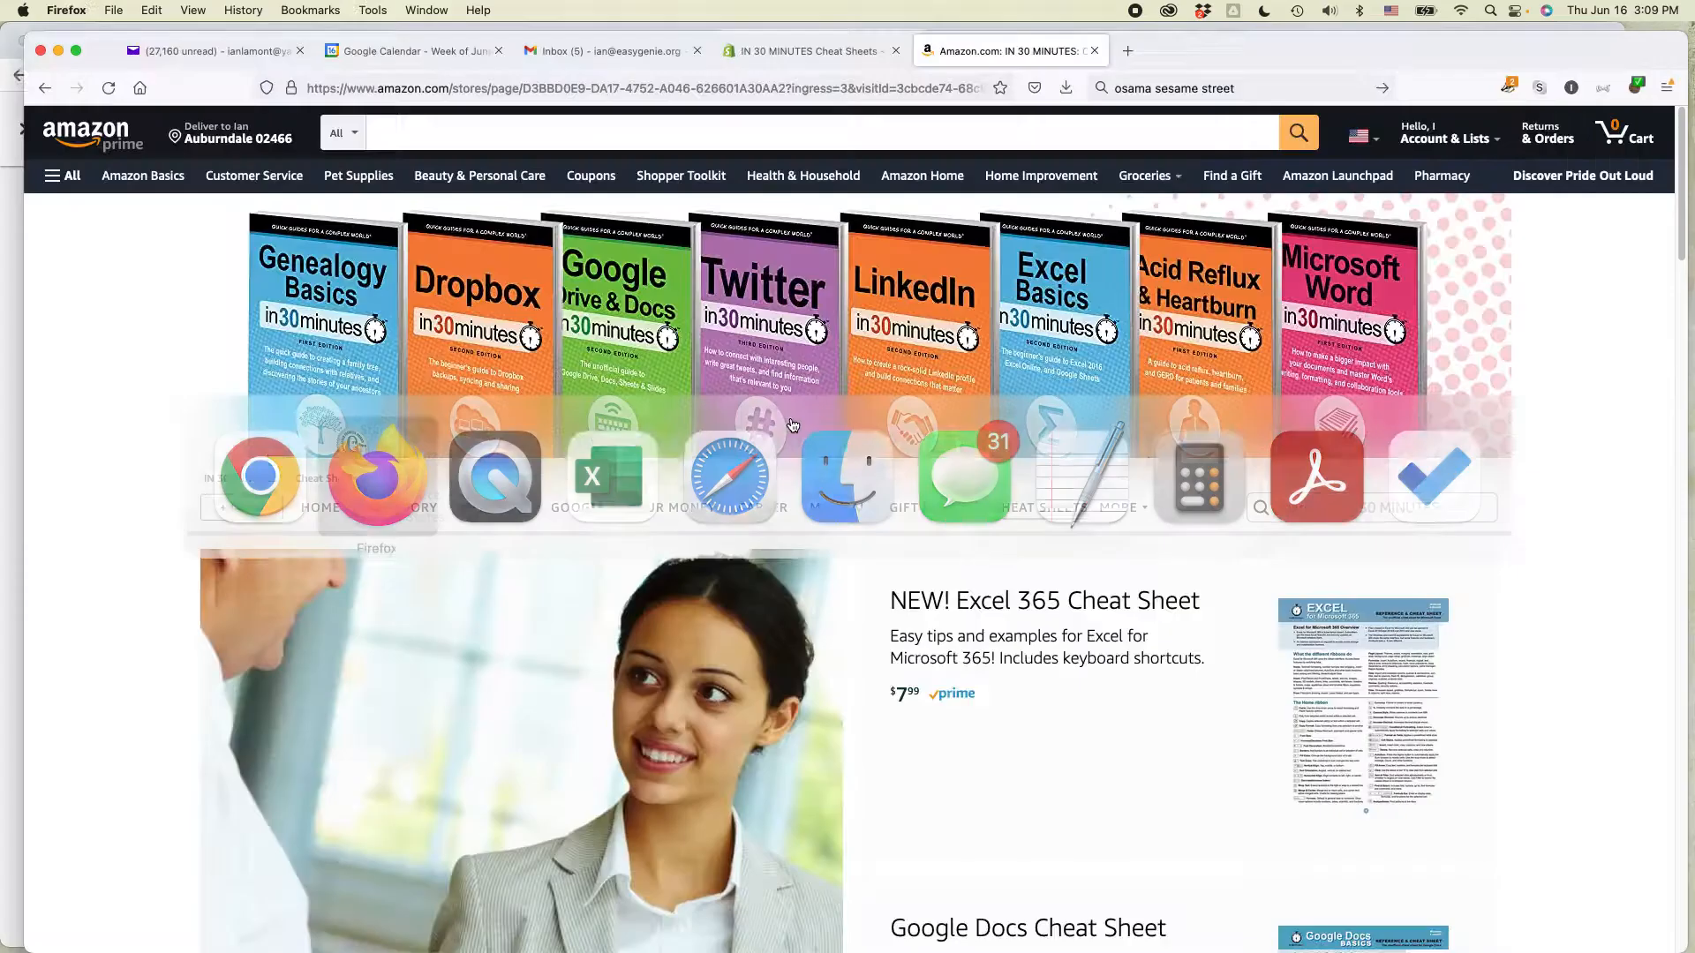
scroll(1132, 621, down, 3)
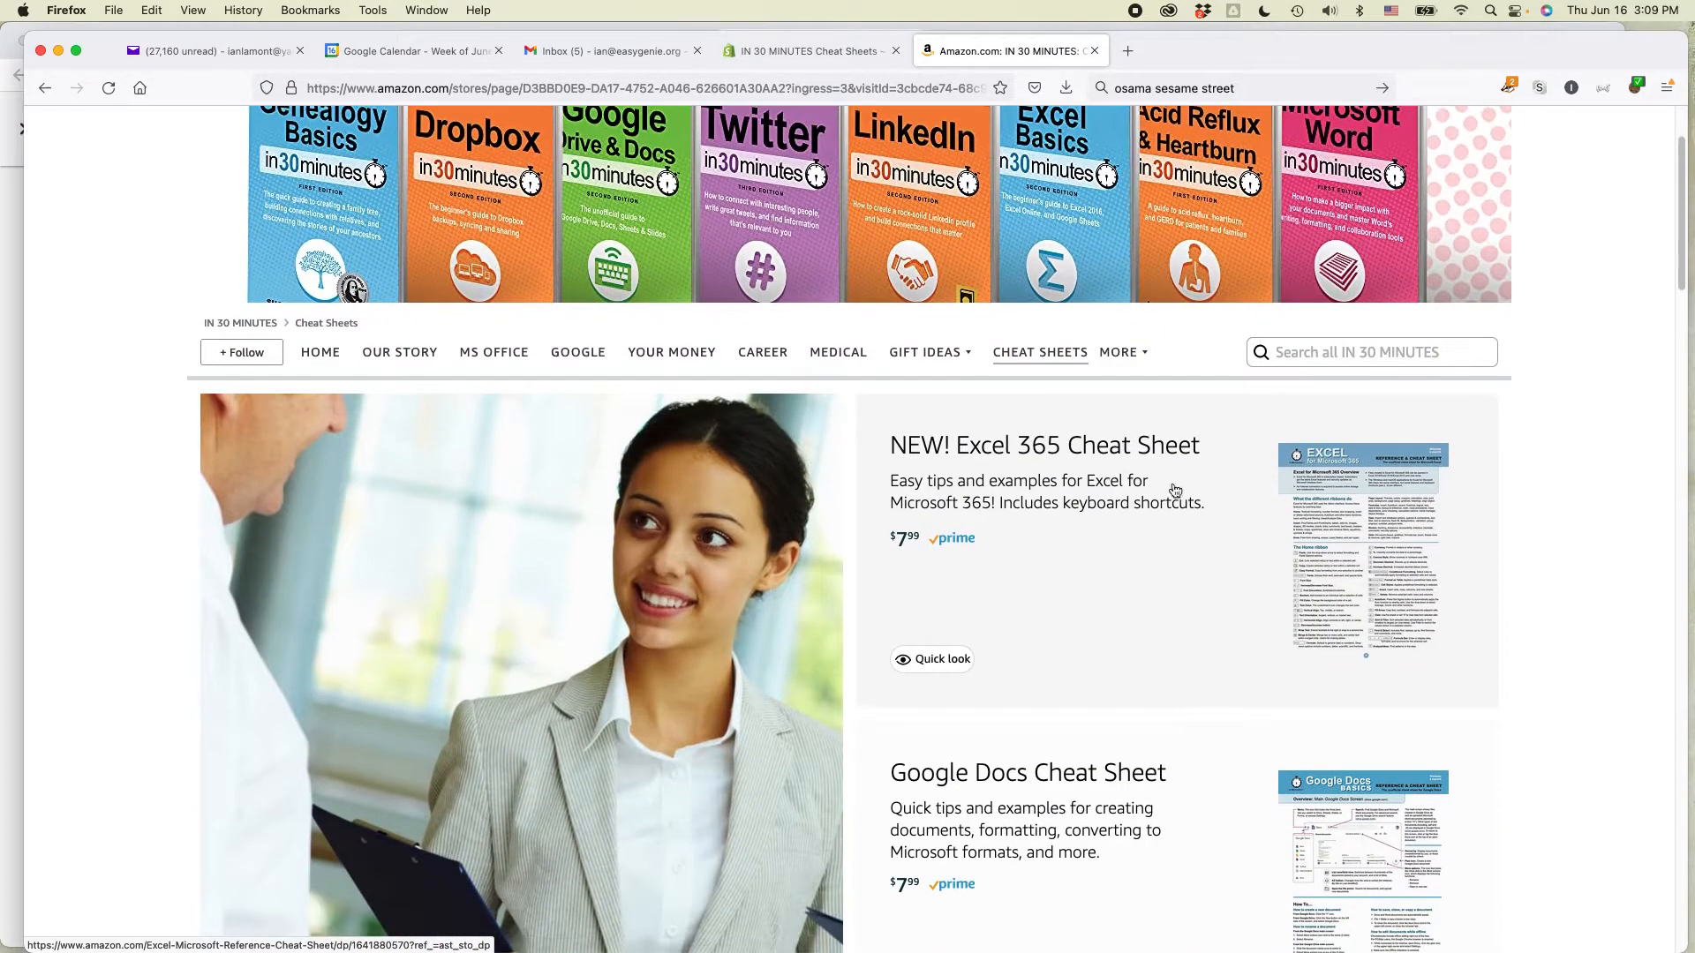
click(1375, 512)
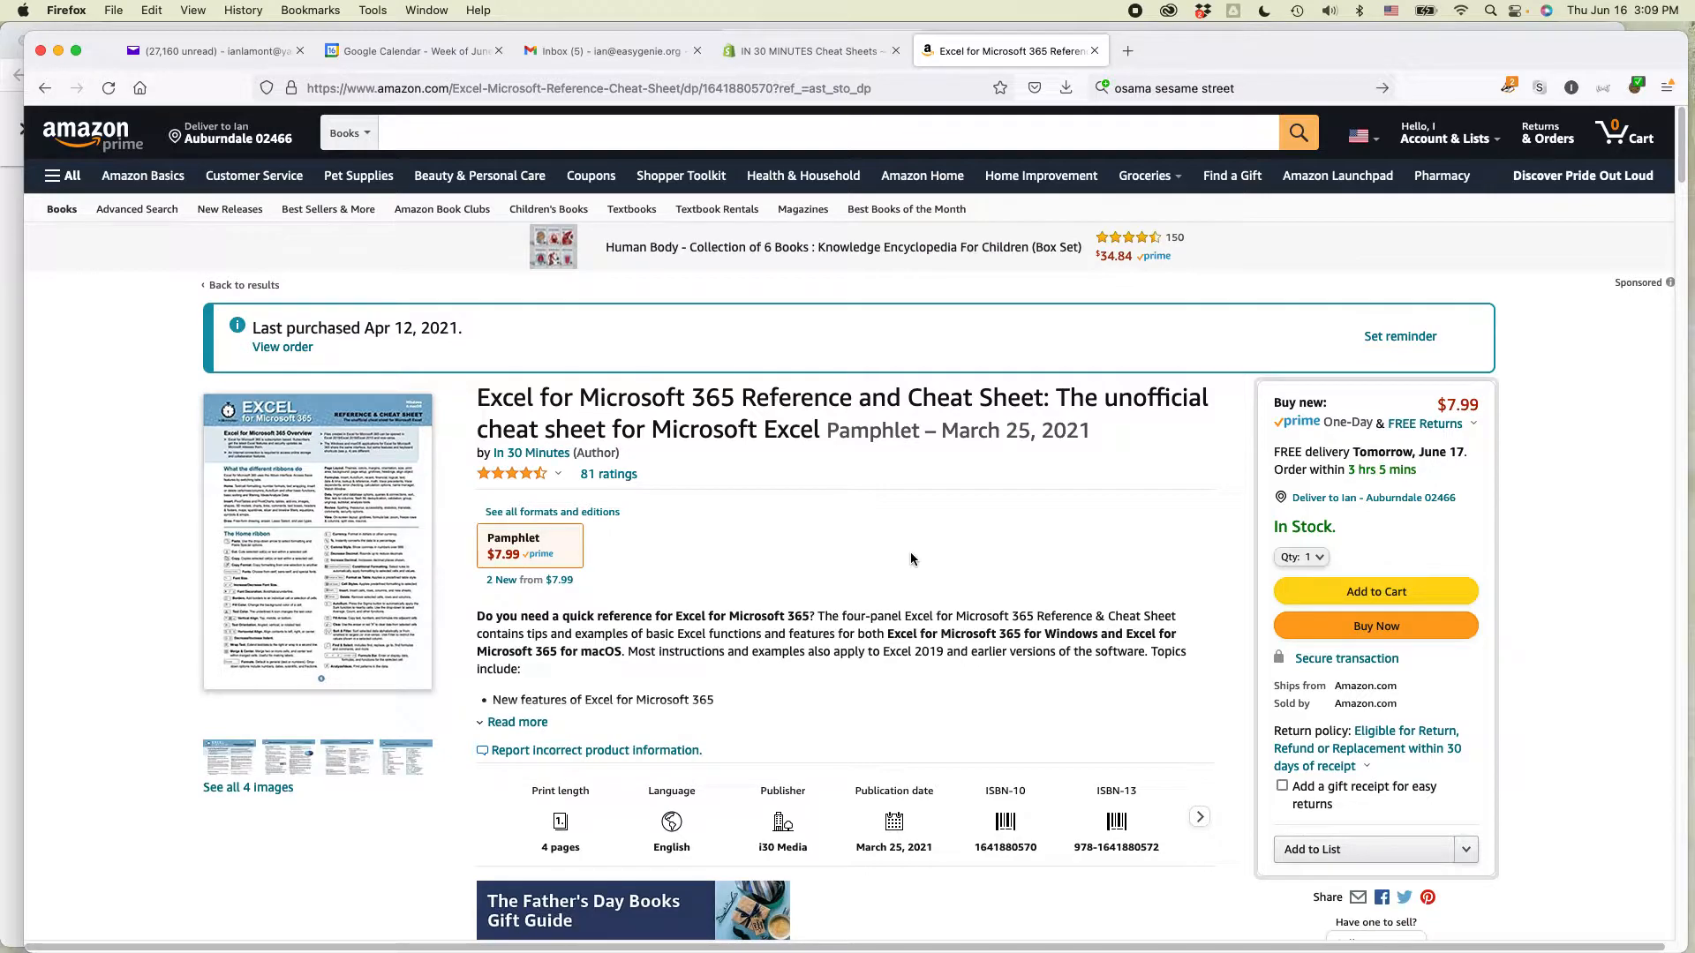
- Switch to Excel and look through the keyword list on the Excel Keys Updated Aug 2021 sheet
key(super+Tab)
key(super+Tab)
key(super+Tab)
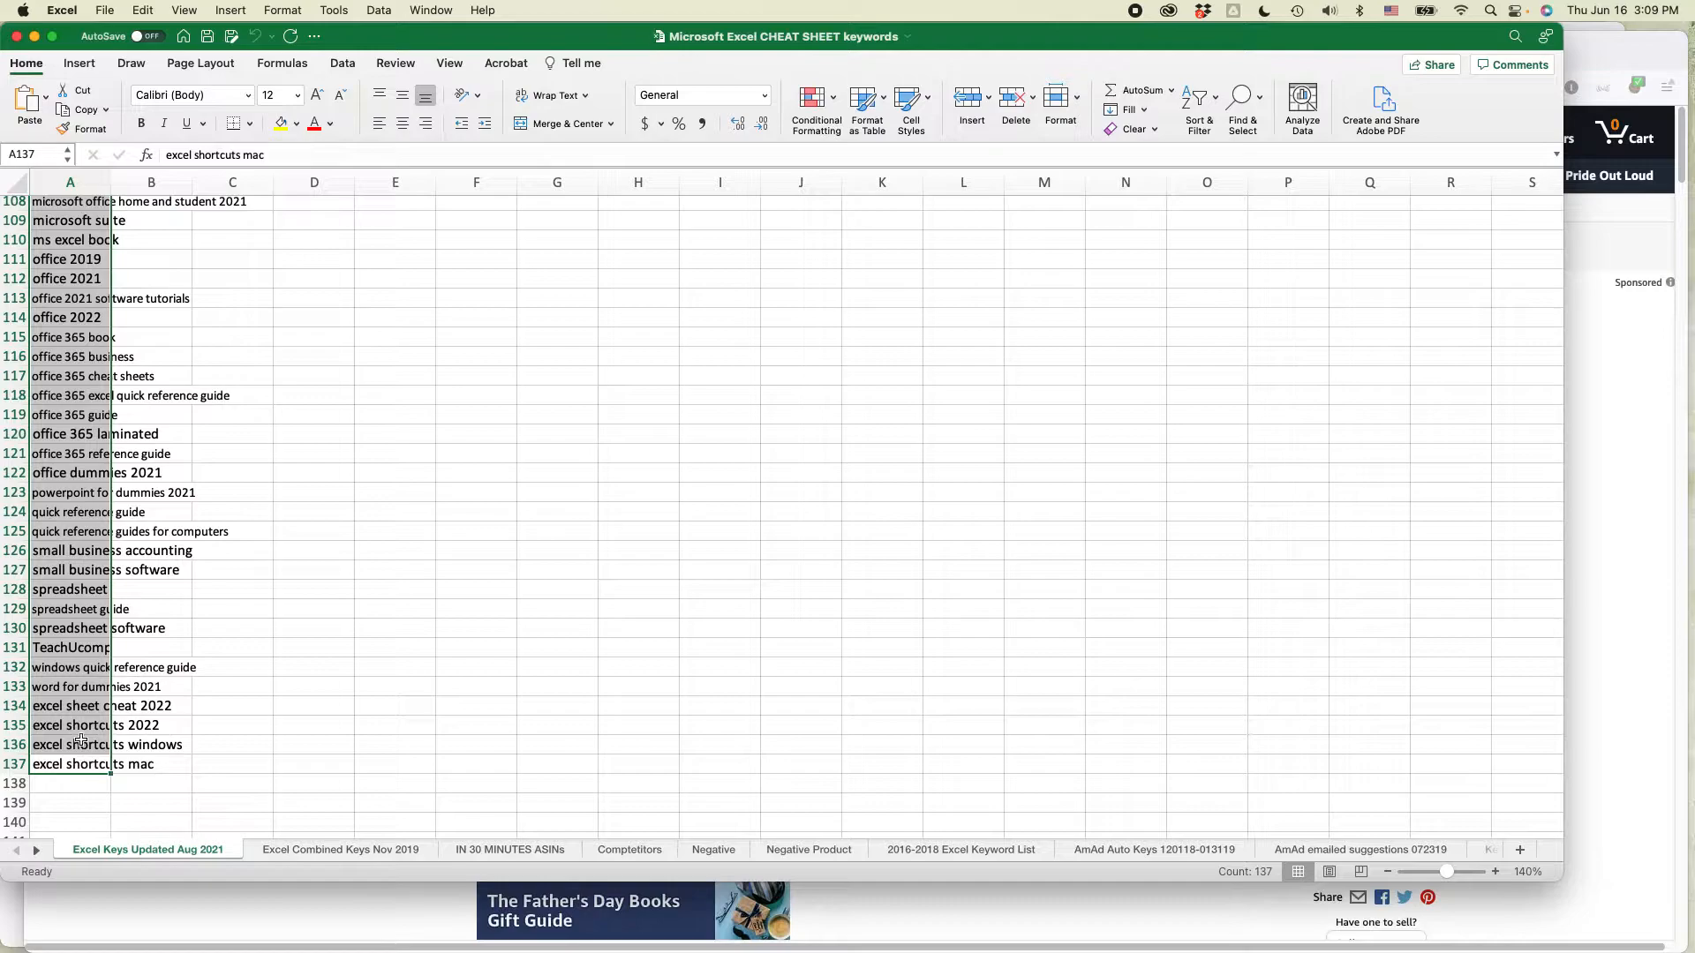
scroll(69, 614, up, 3)
scroll(69, 614, up, 8)
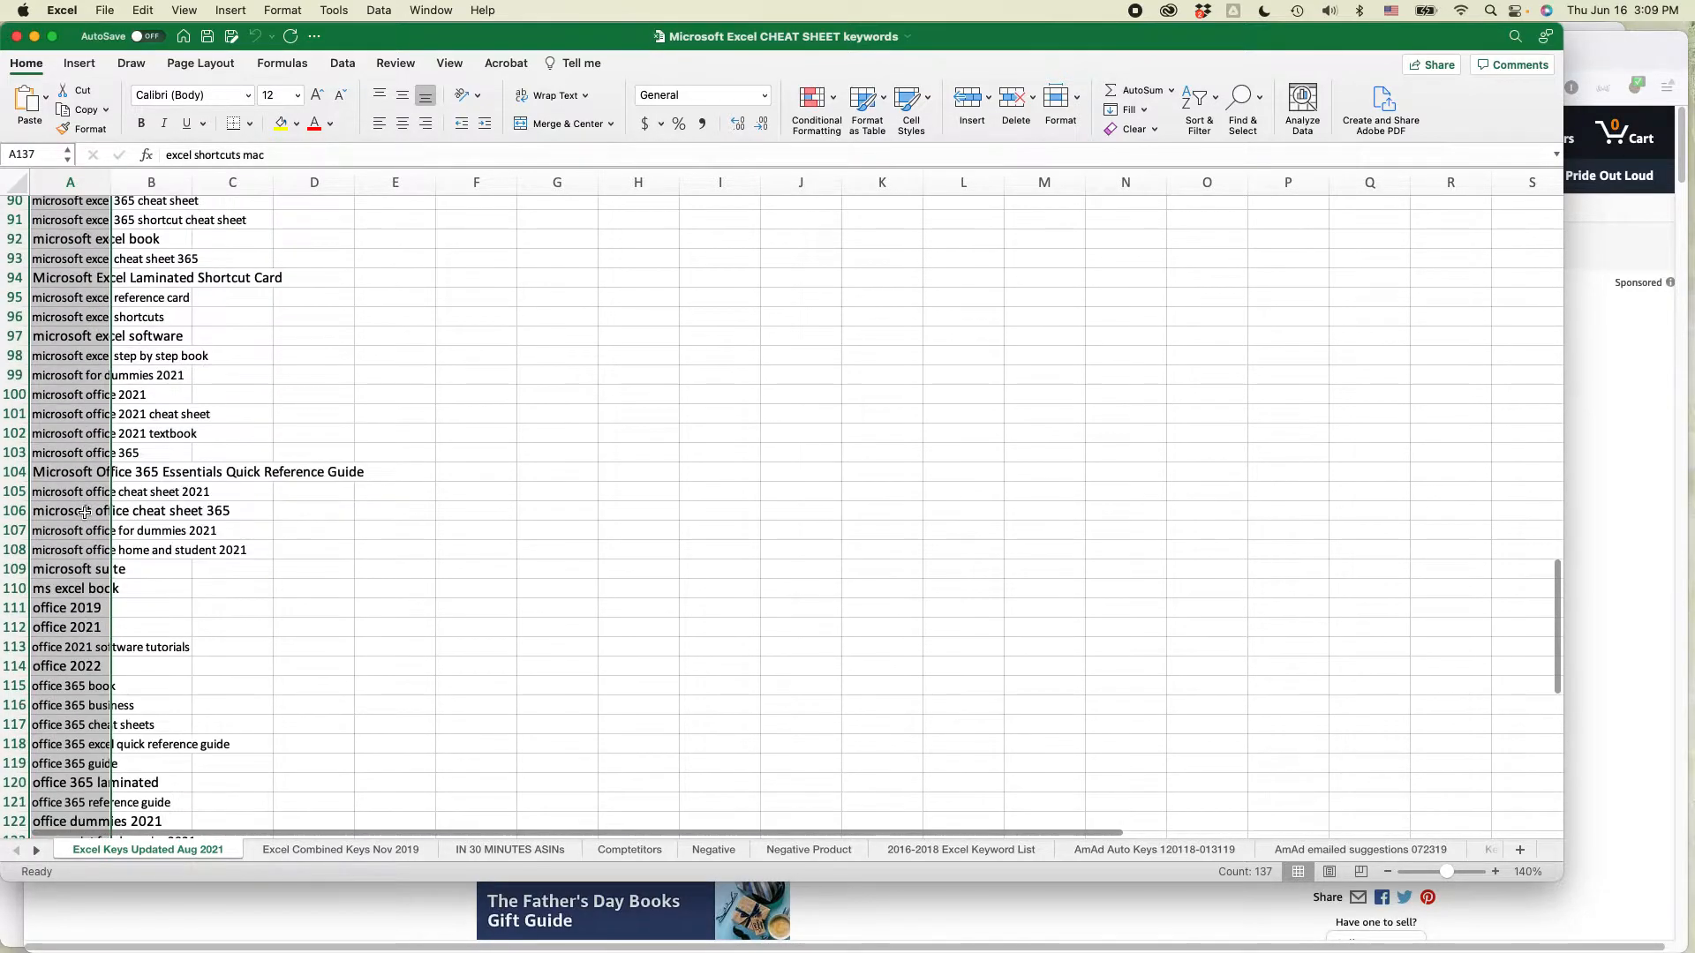
scroll(88, 514, down, 8)
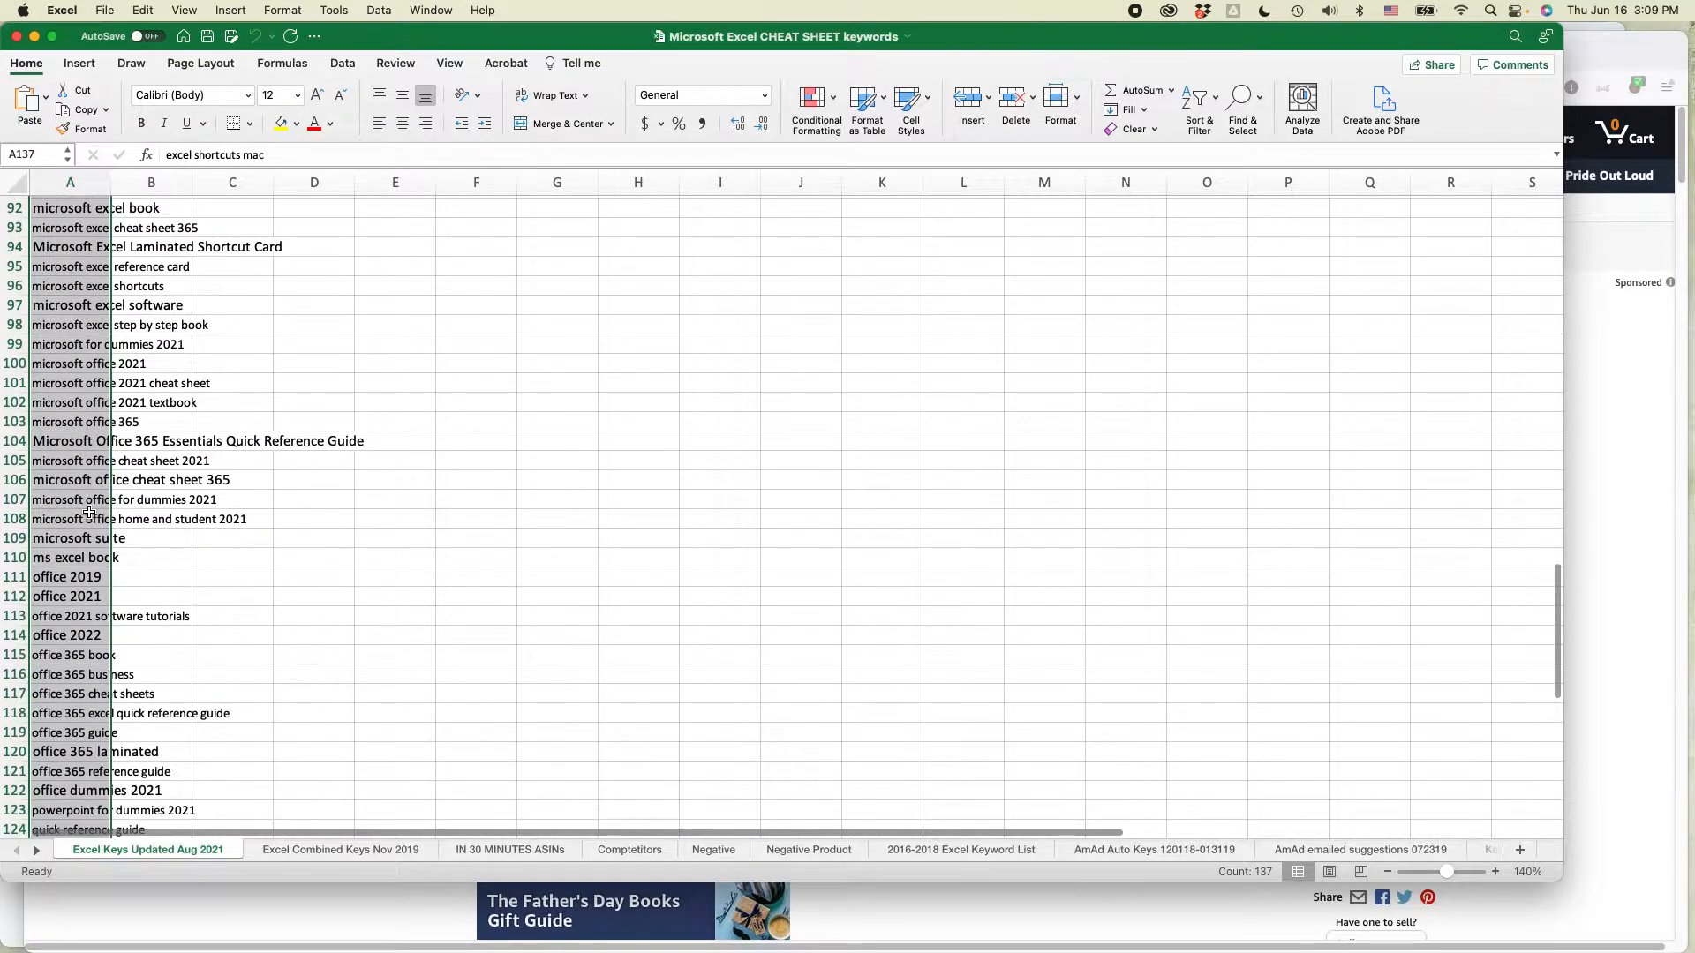
scroll(89, 514, down, 5)
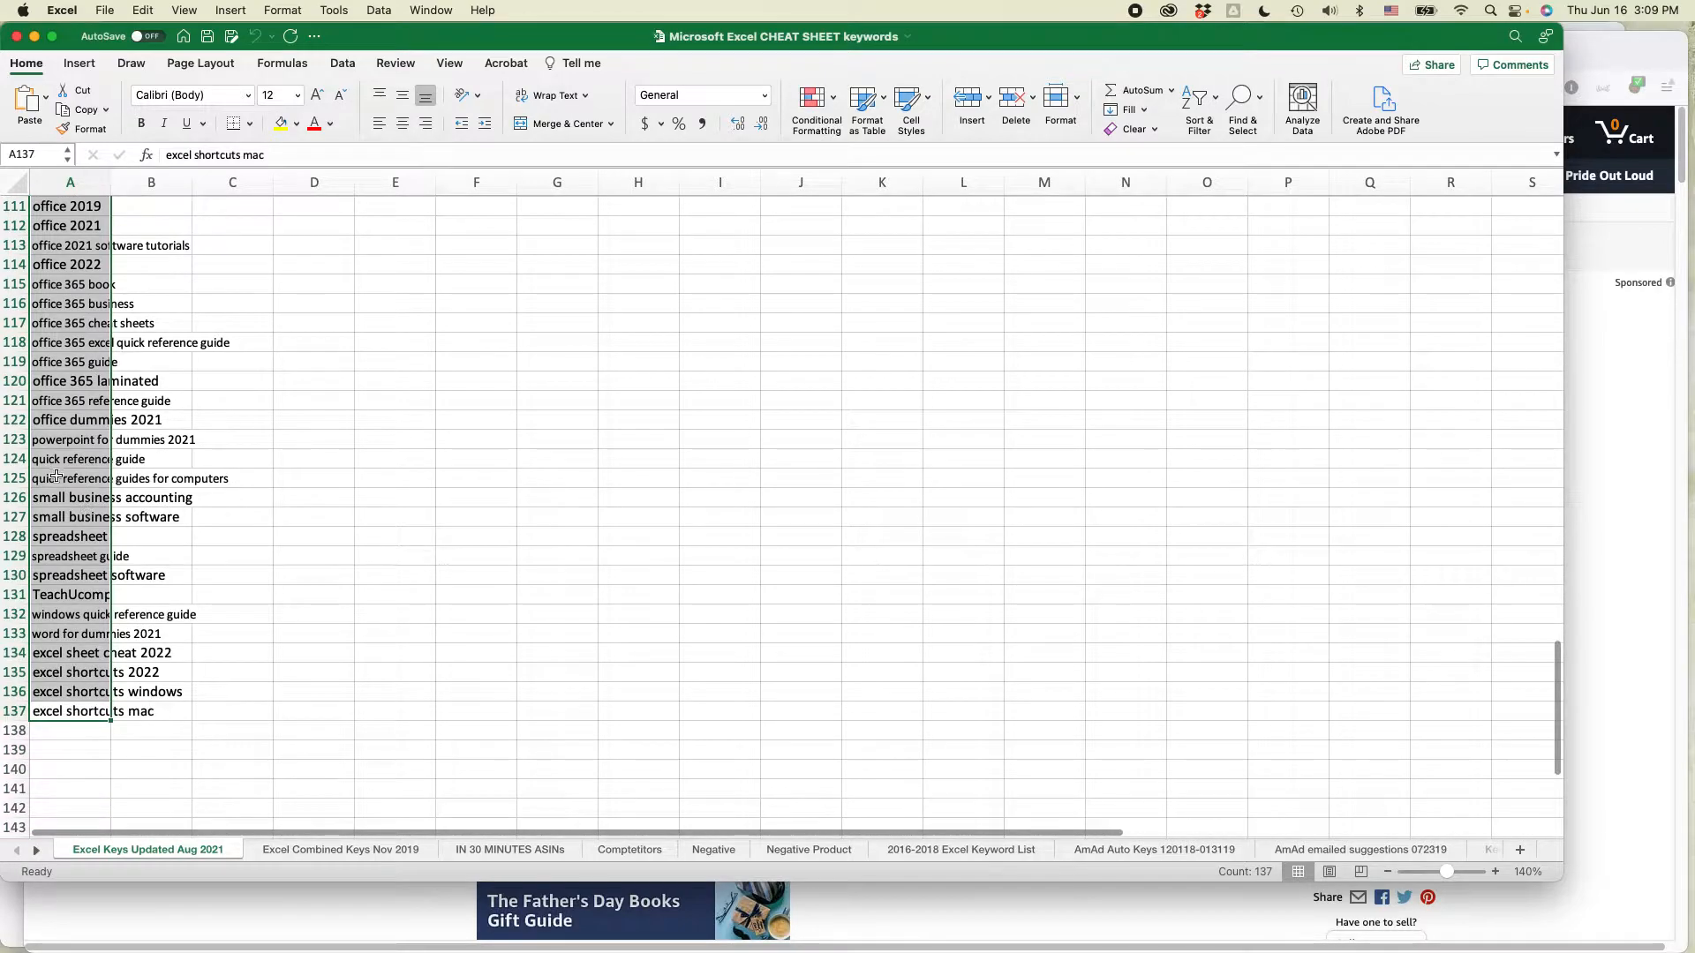
- Return to Chrome, name the campaign "excel 365 SP manual .44 061622" and keep it set to no end date
key(super+Tab)
key(super+Tab)
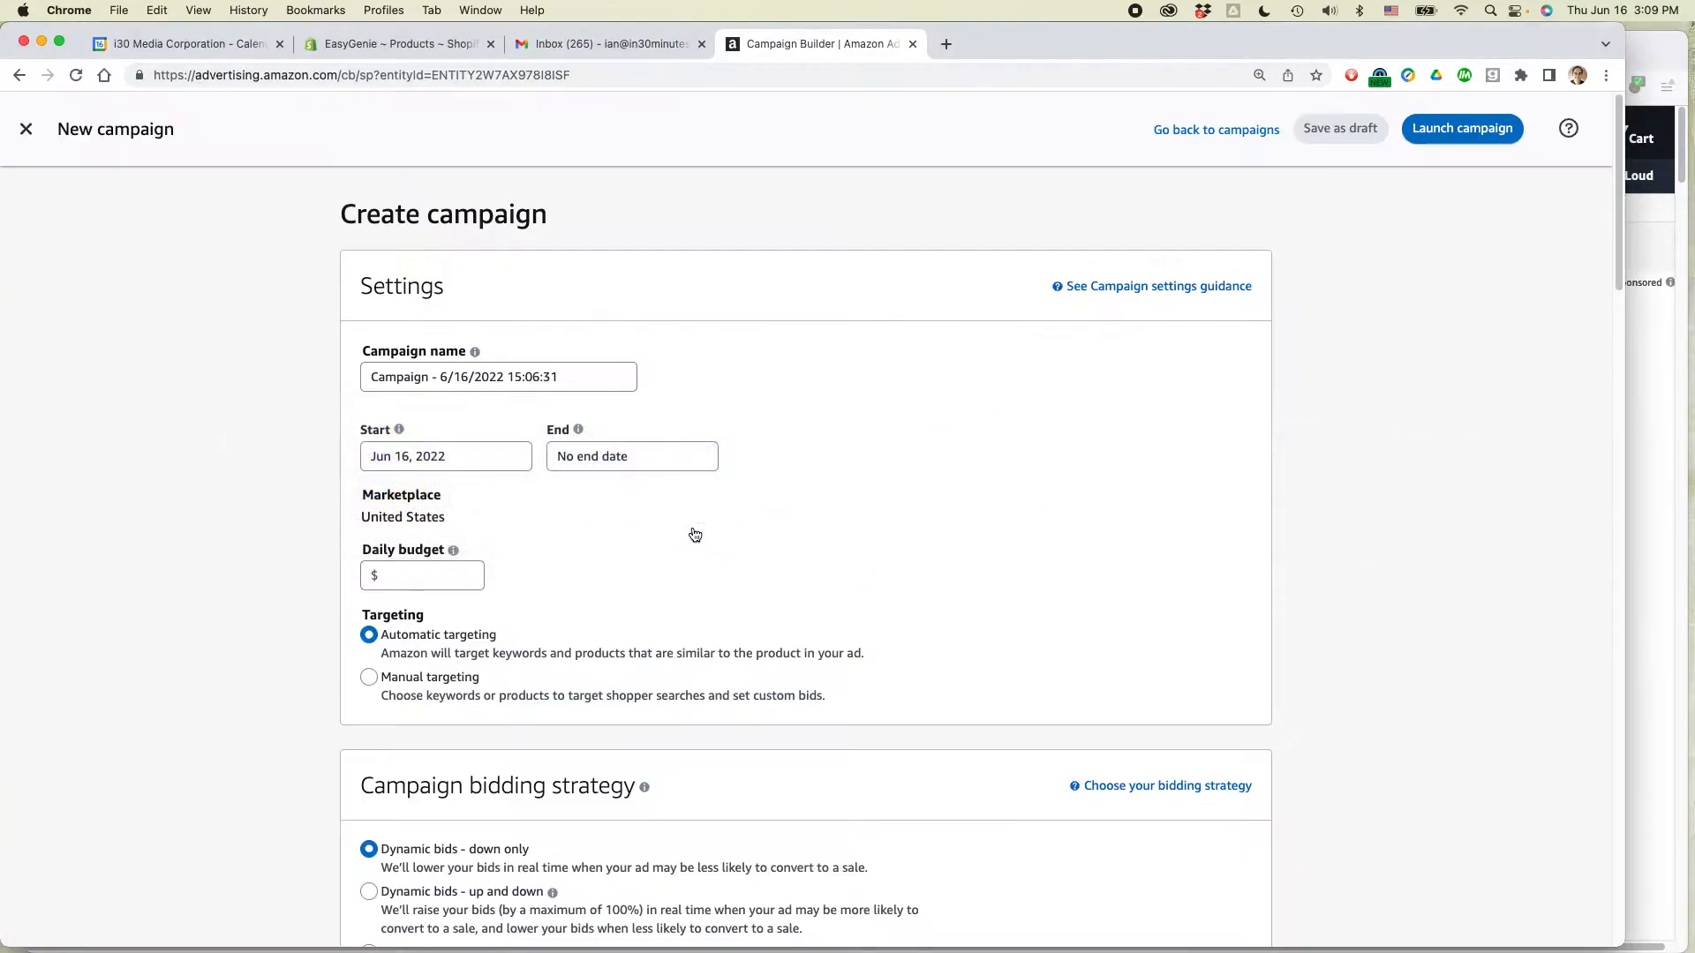
triple_click(433, 375)
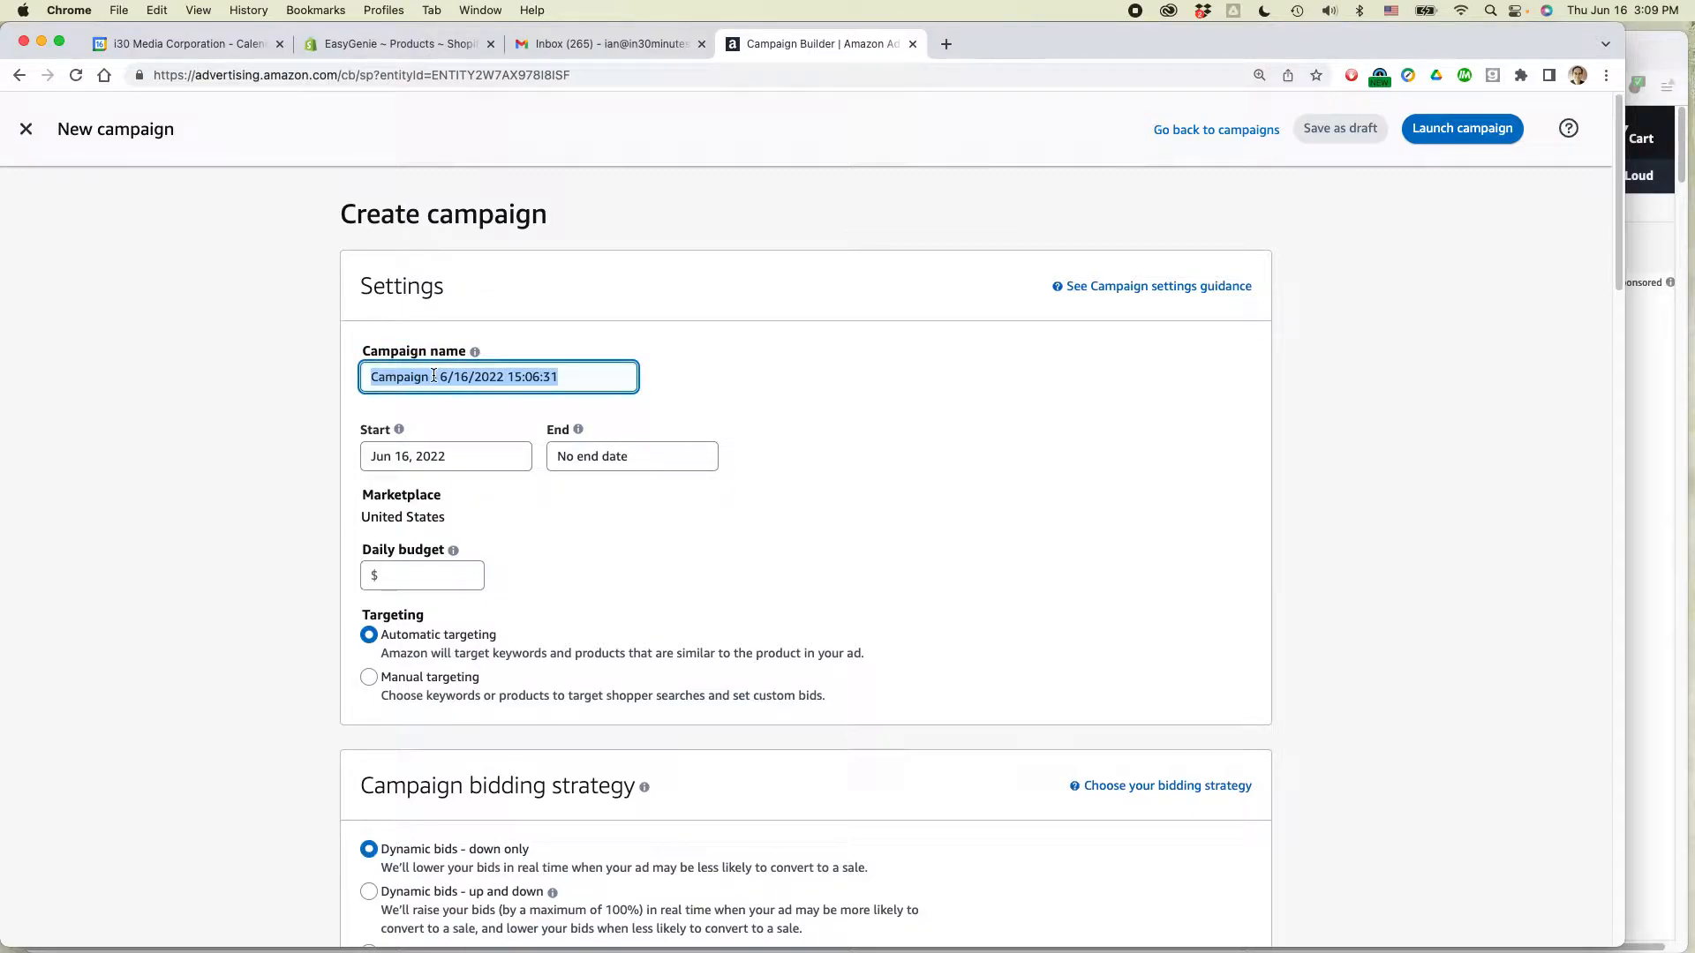
text(exce)
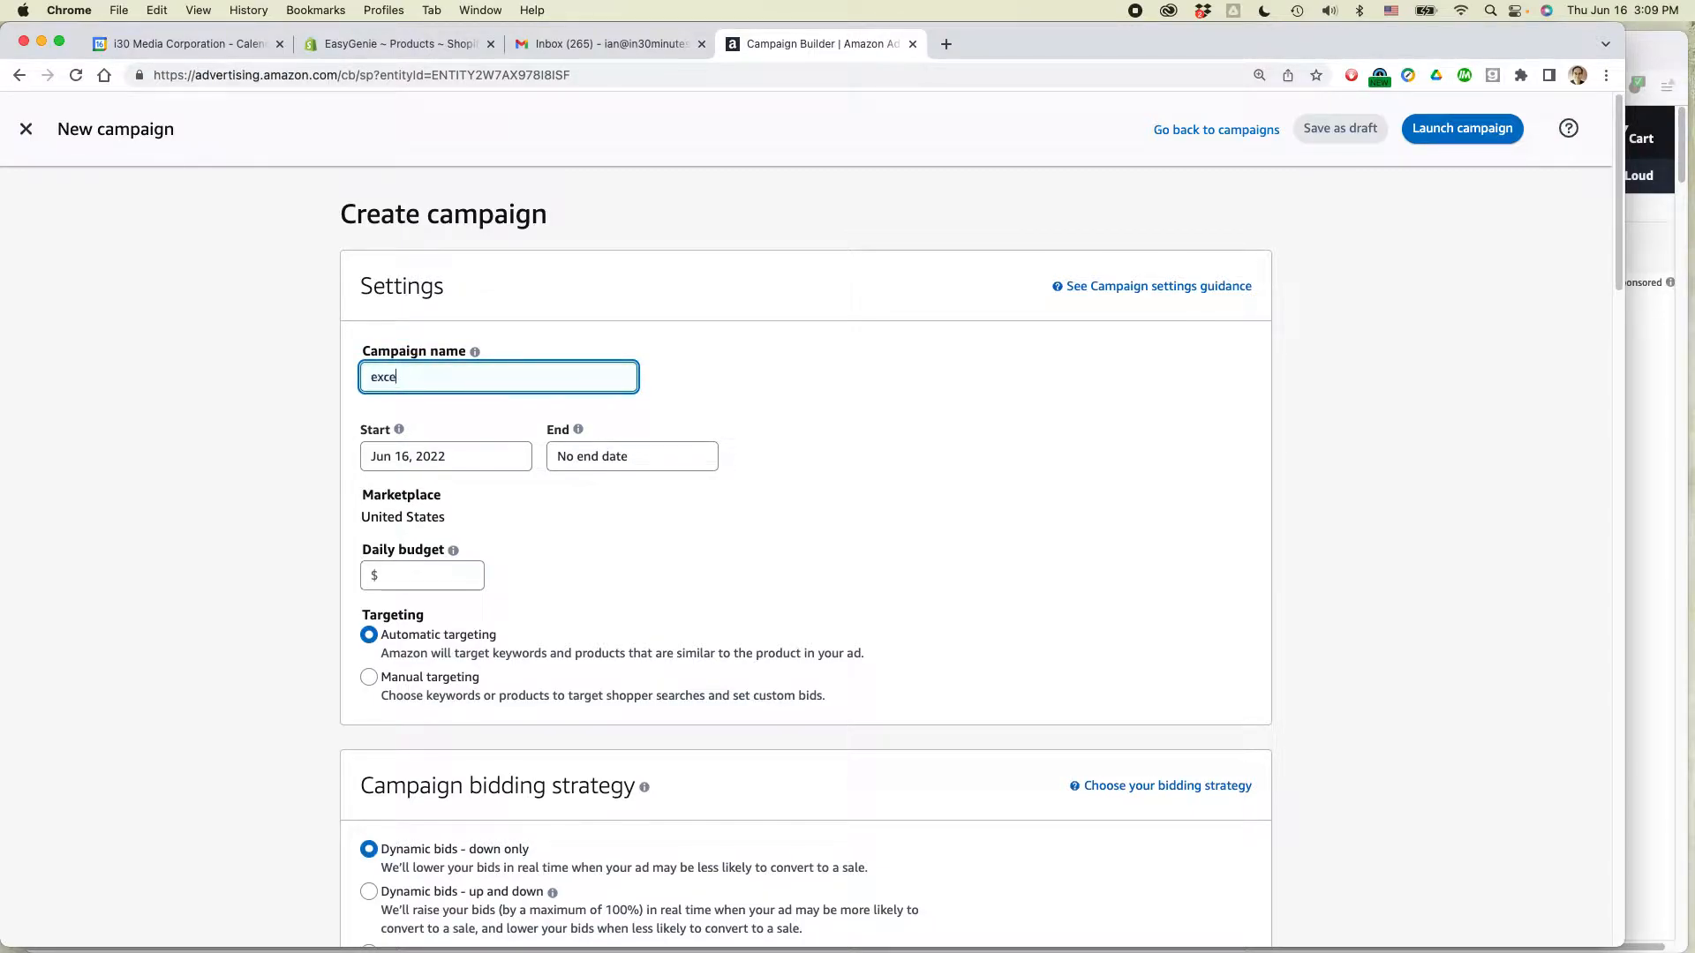
text(l 365)
text(SP manual .44 061622)
click(585, 461)
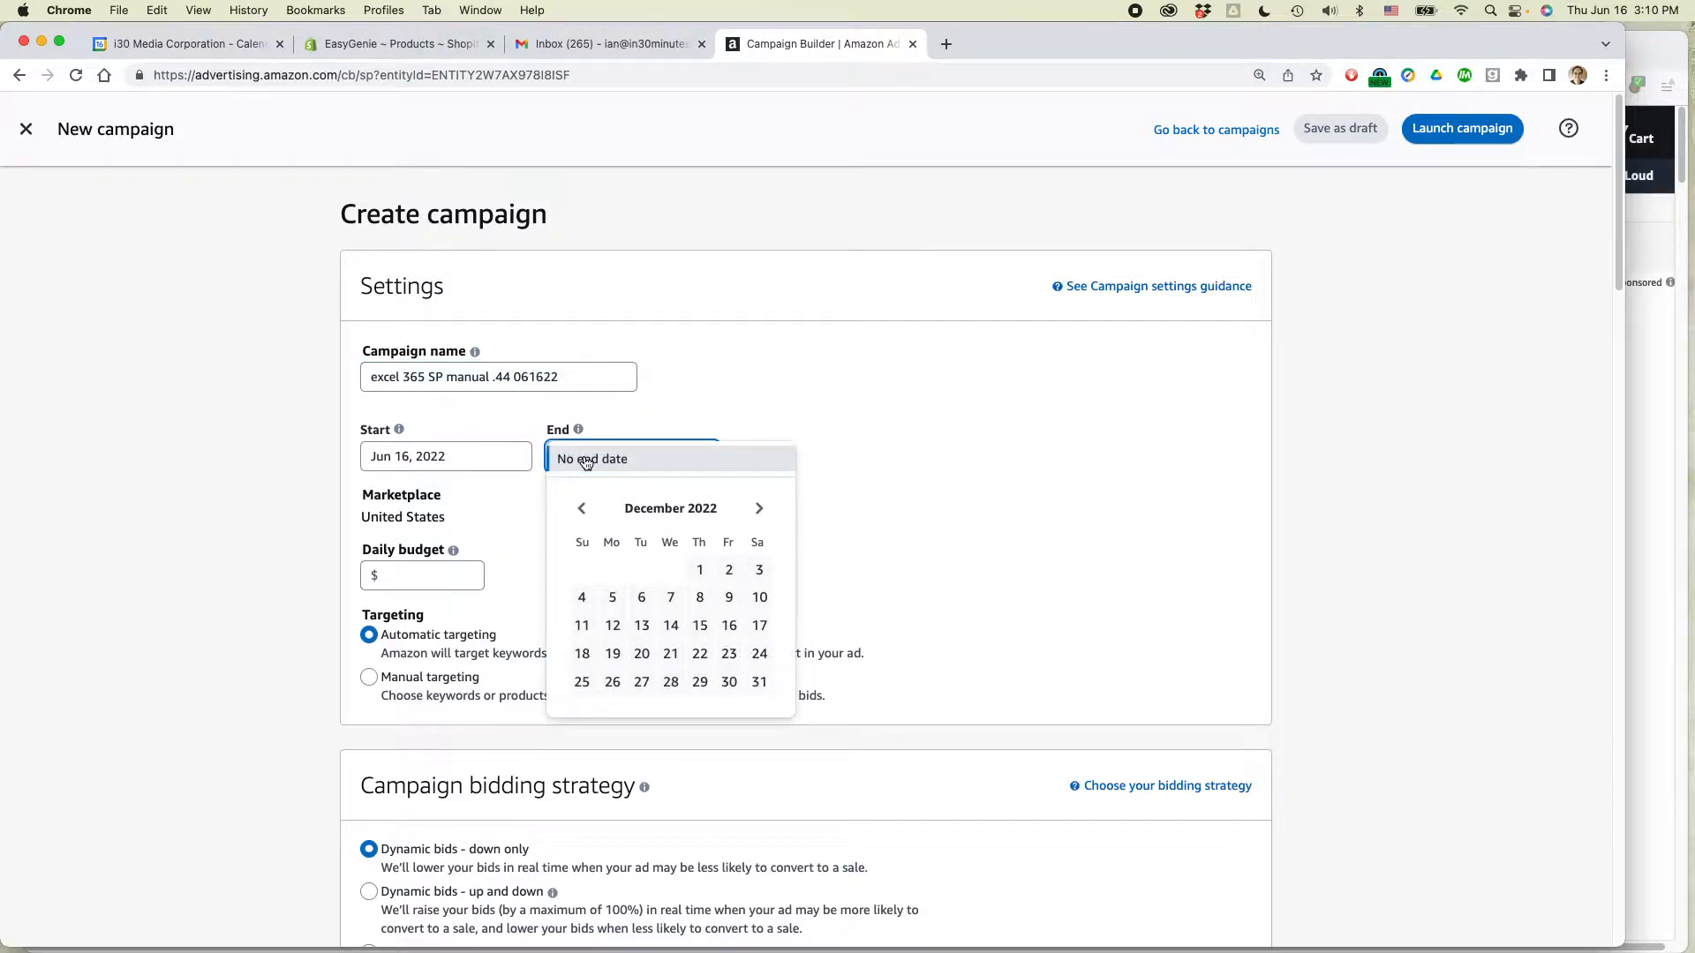
click(878, 395)
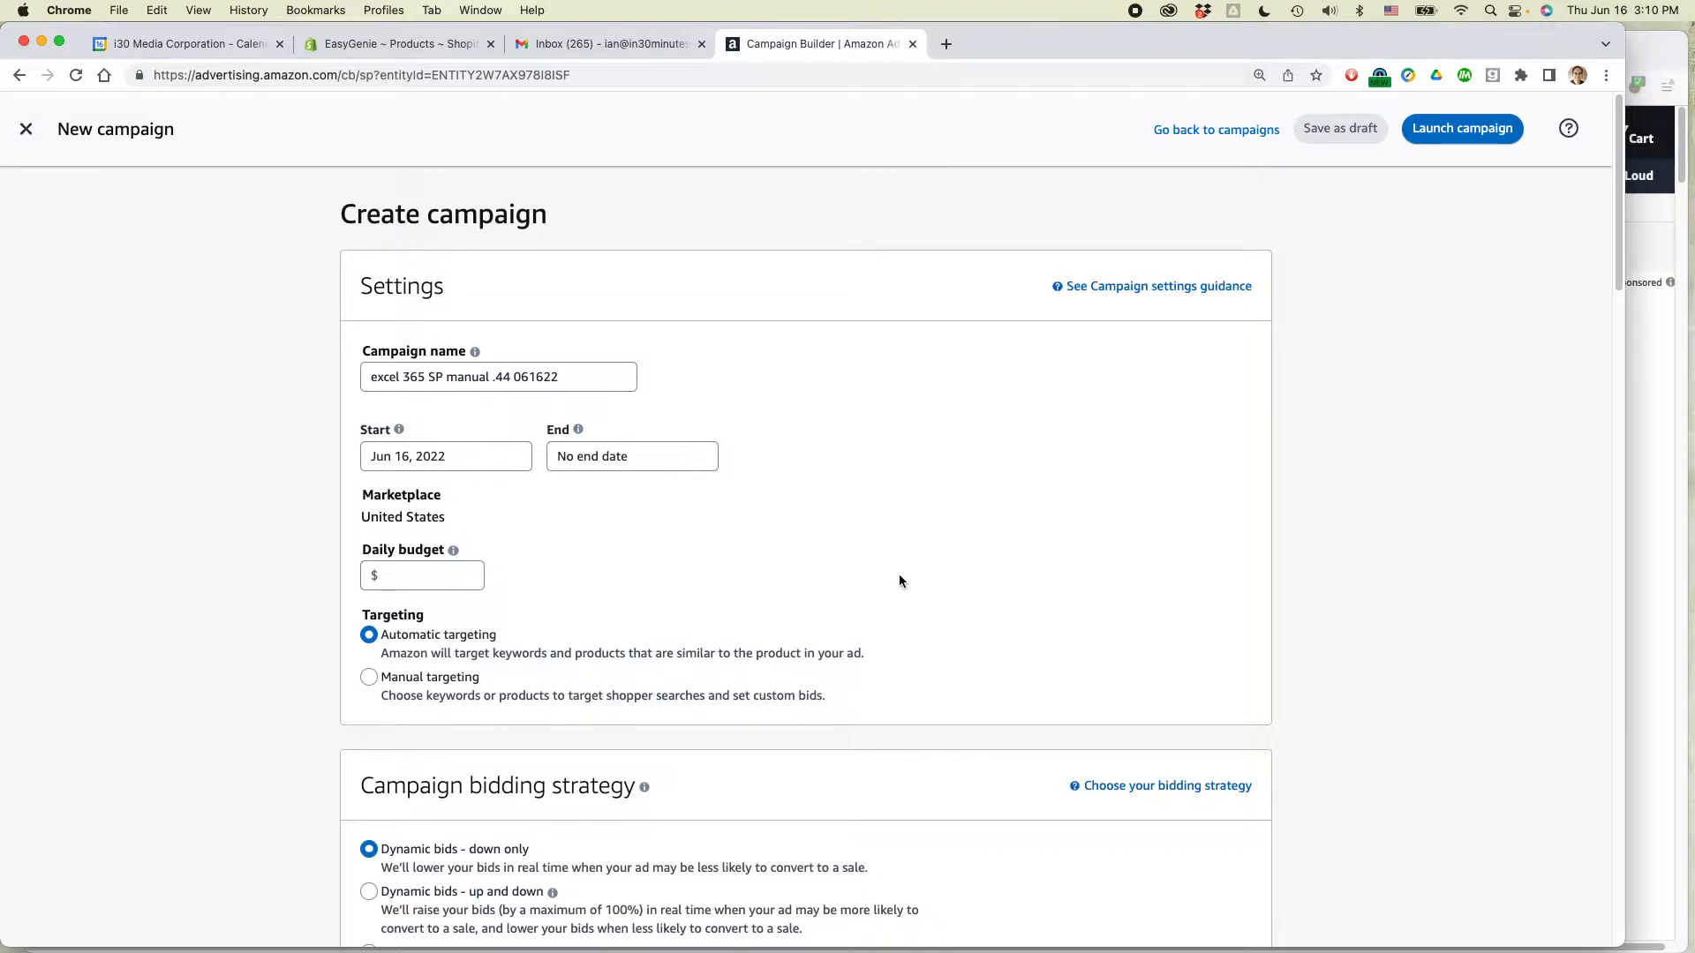
- Set the campaign's daily budget to $25 and choose manual targeting
scroll(892, 560, down, 4)
click(416, 292)
text(25)
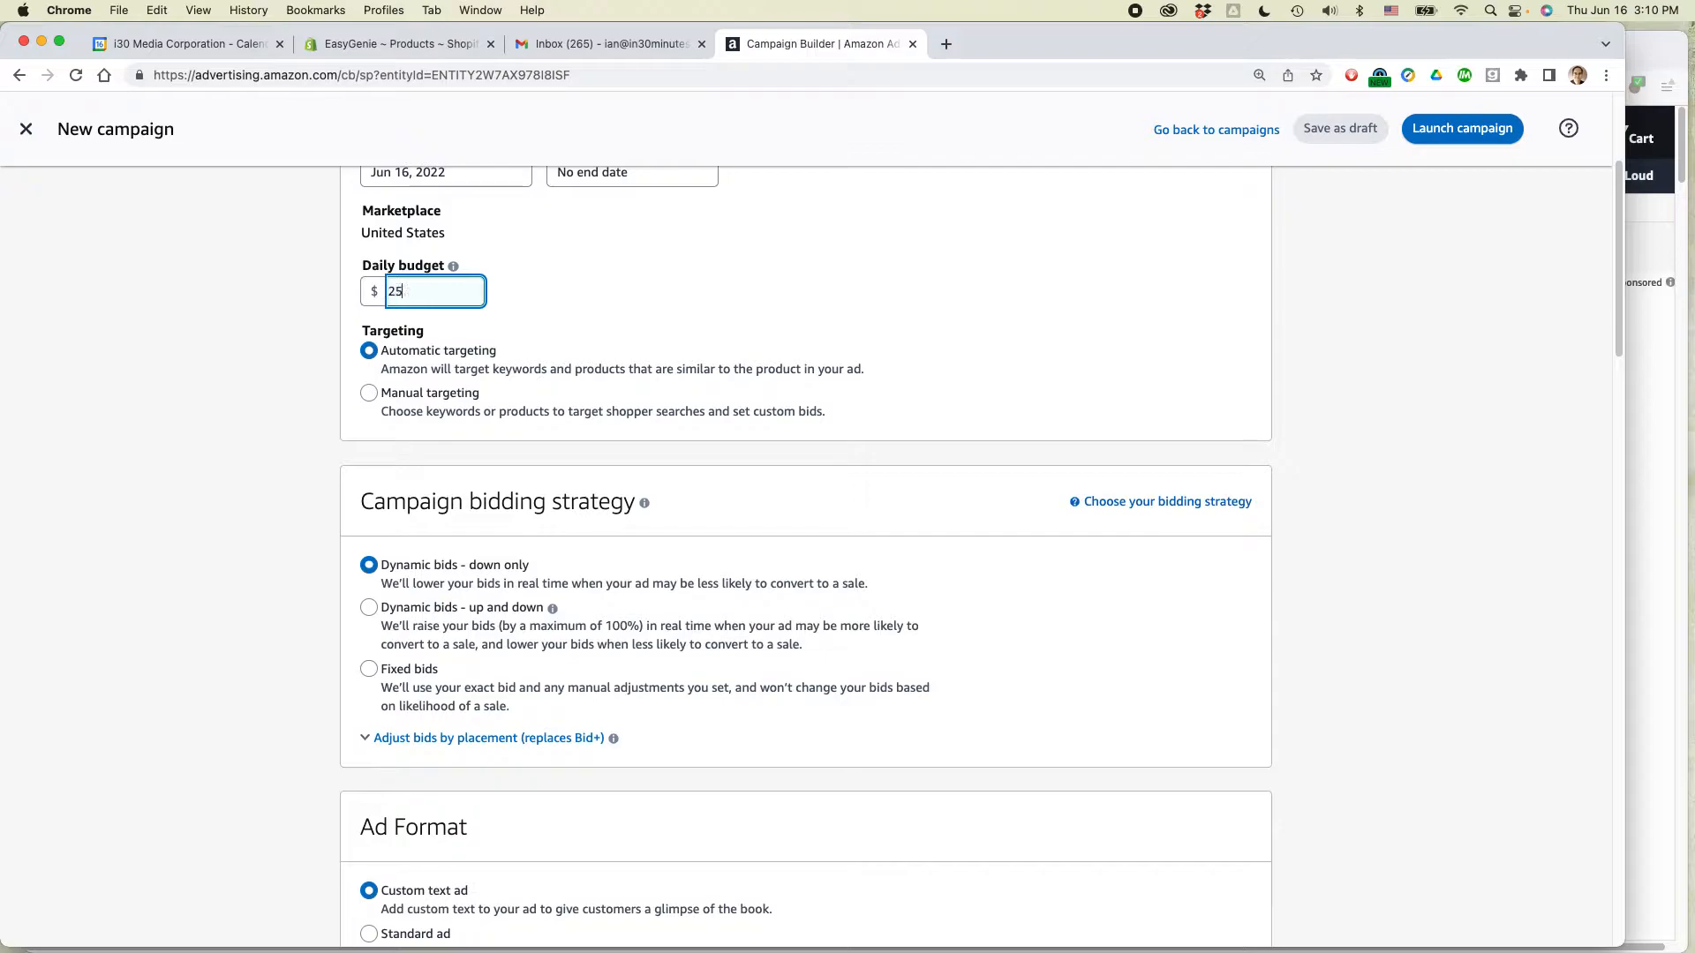
click(774, 276)
scroll(805, 325, up, 3)
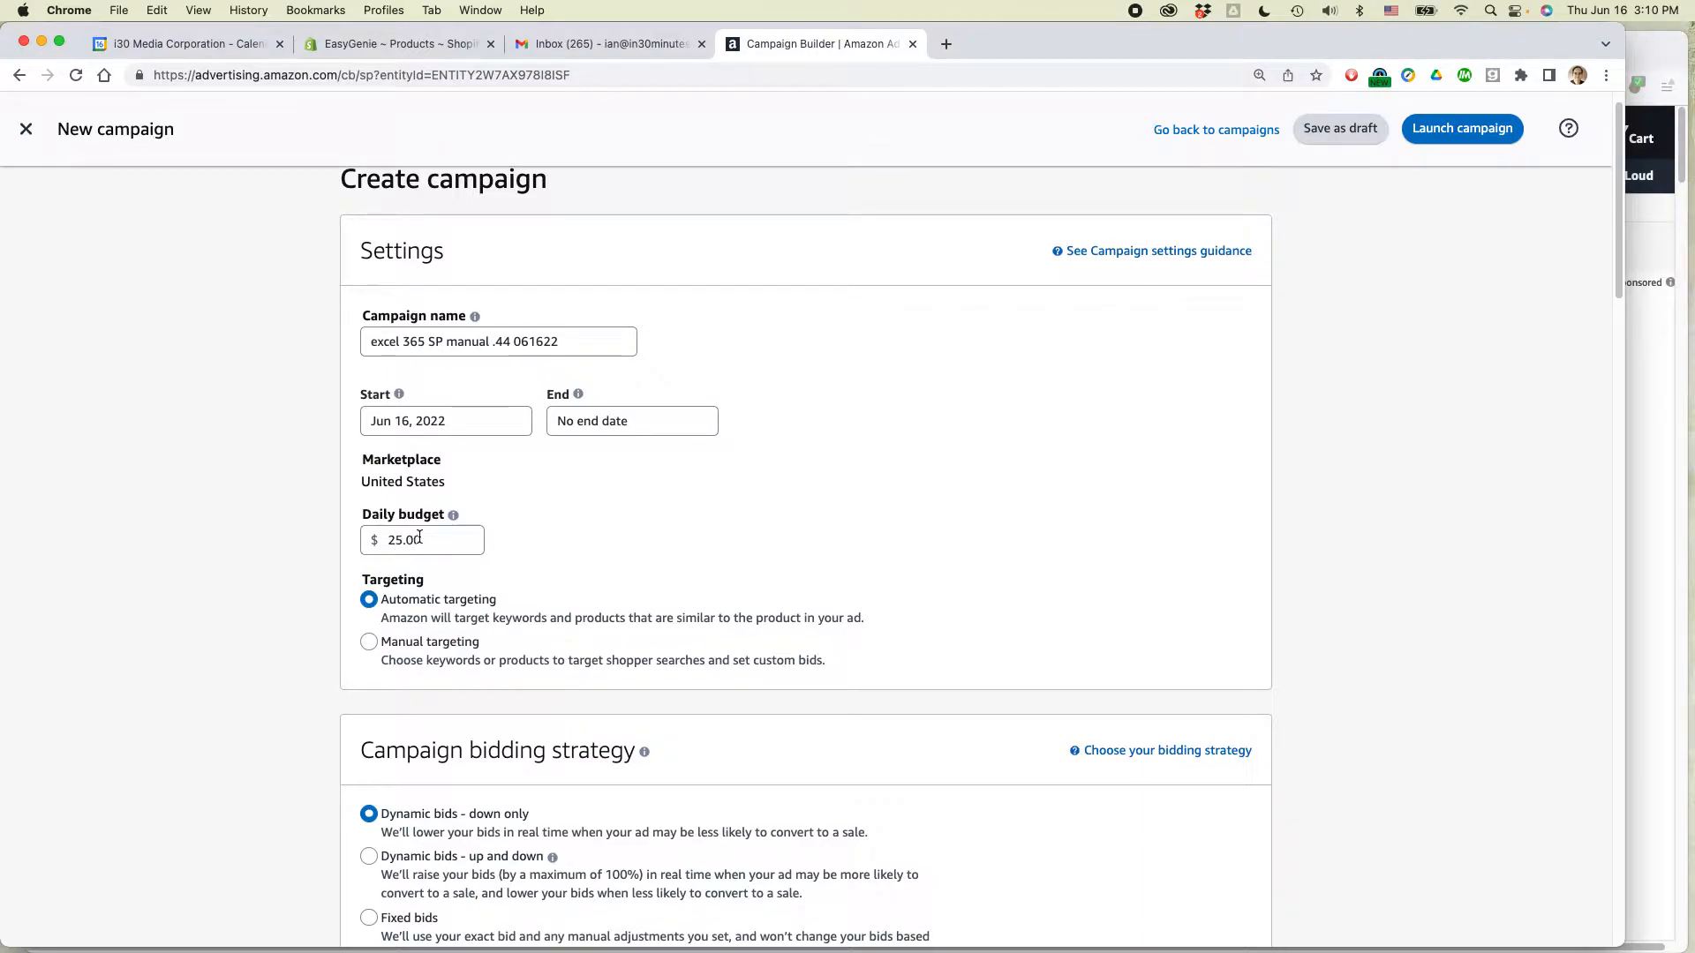
click(369, 643)
- Adjust the campaign's bids by placement to 8% for top of search and 8% for product pages
scroll(1045, 583, down, 5)
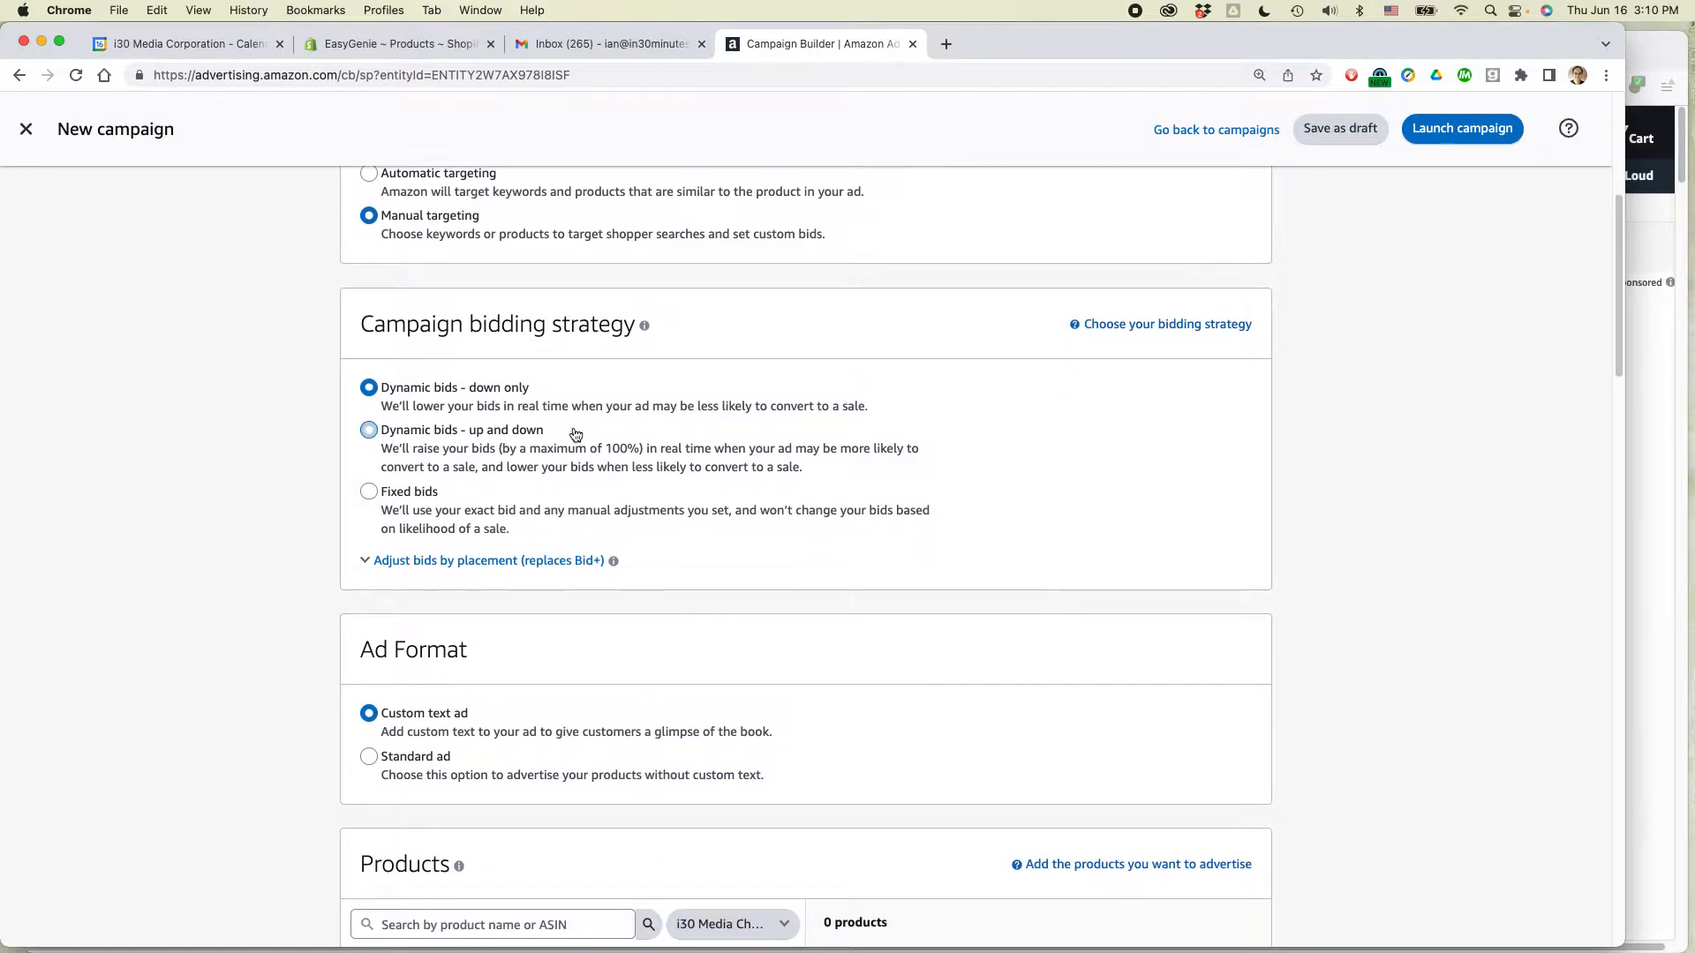
drag(361, 325, 636, 323)
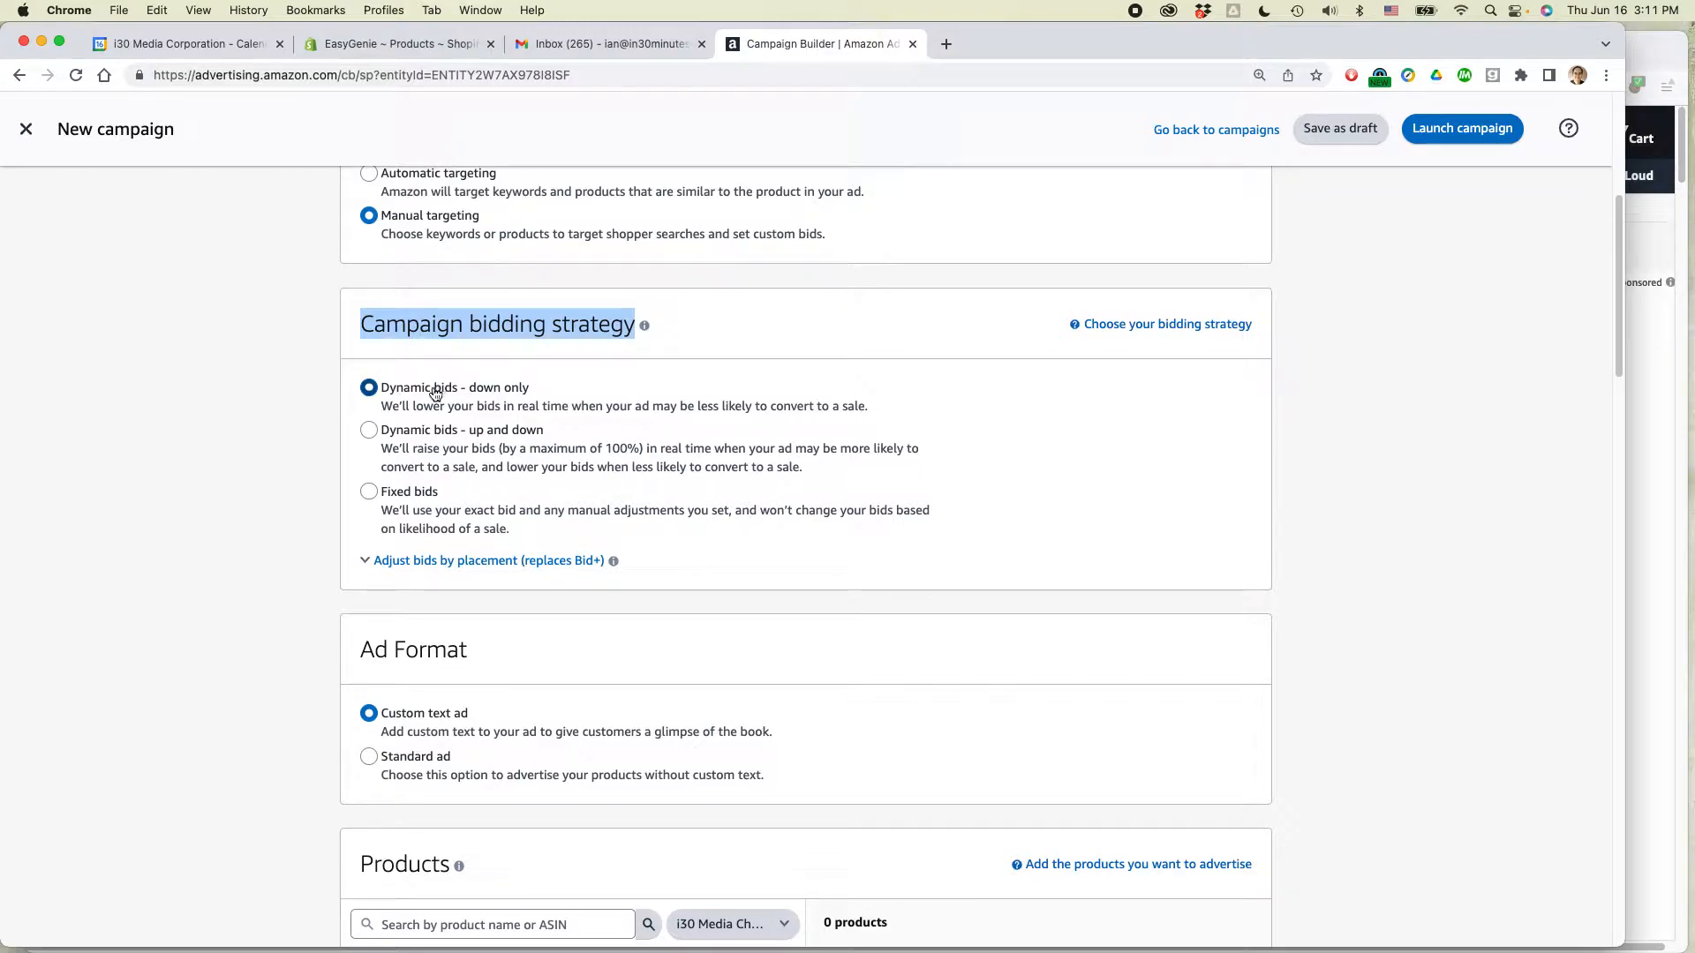
click(415, 561)
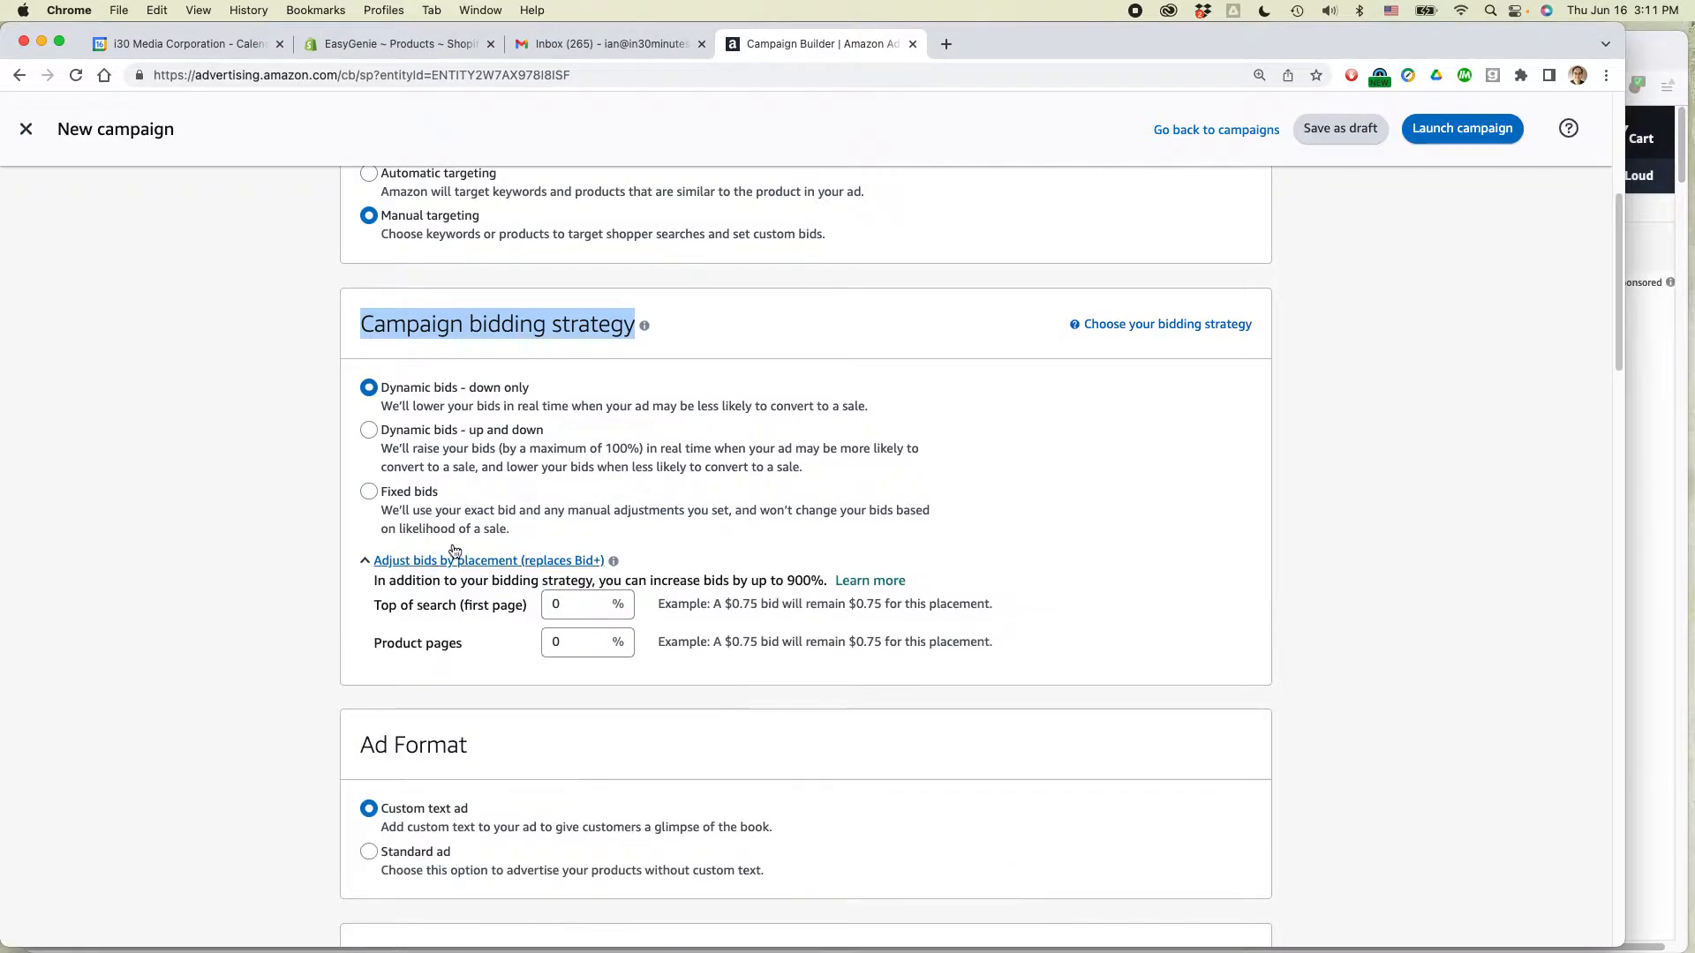
double_click(560, 607)
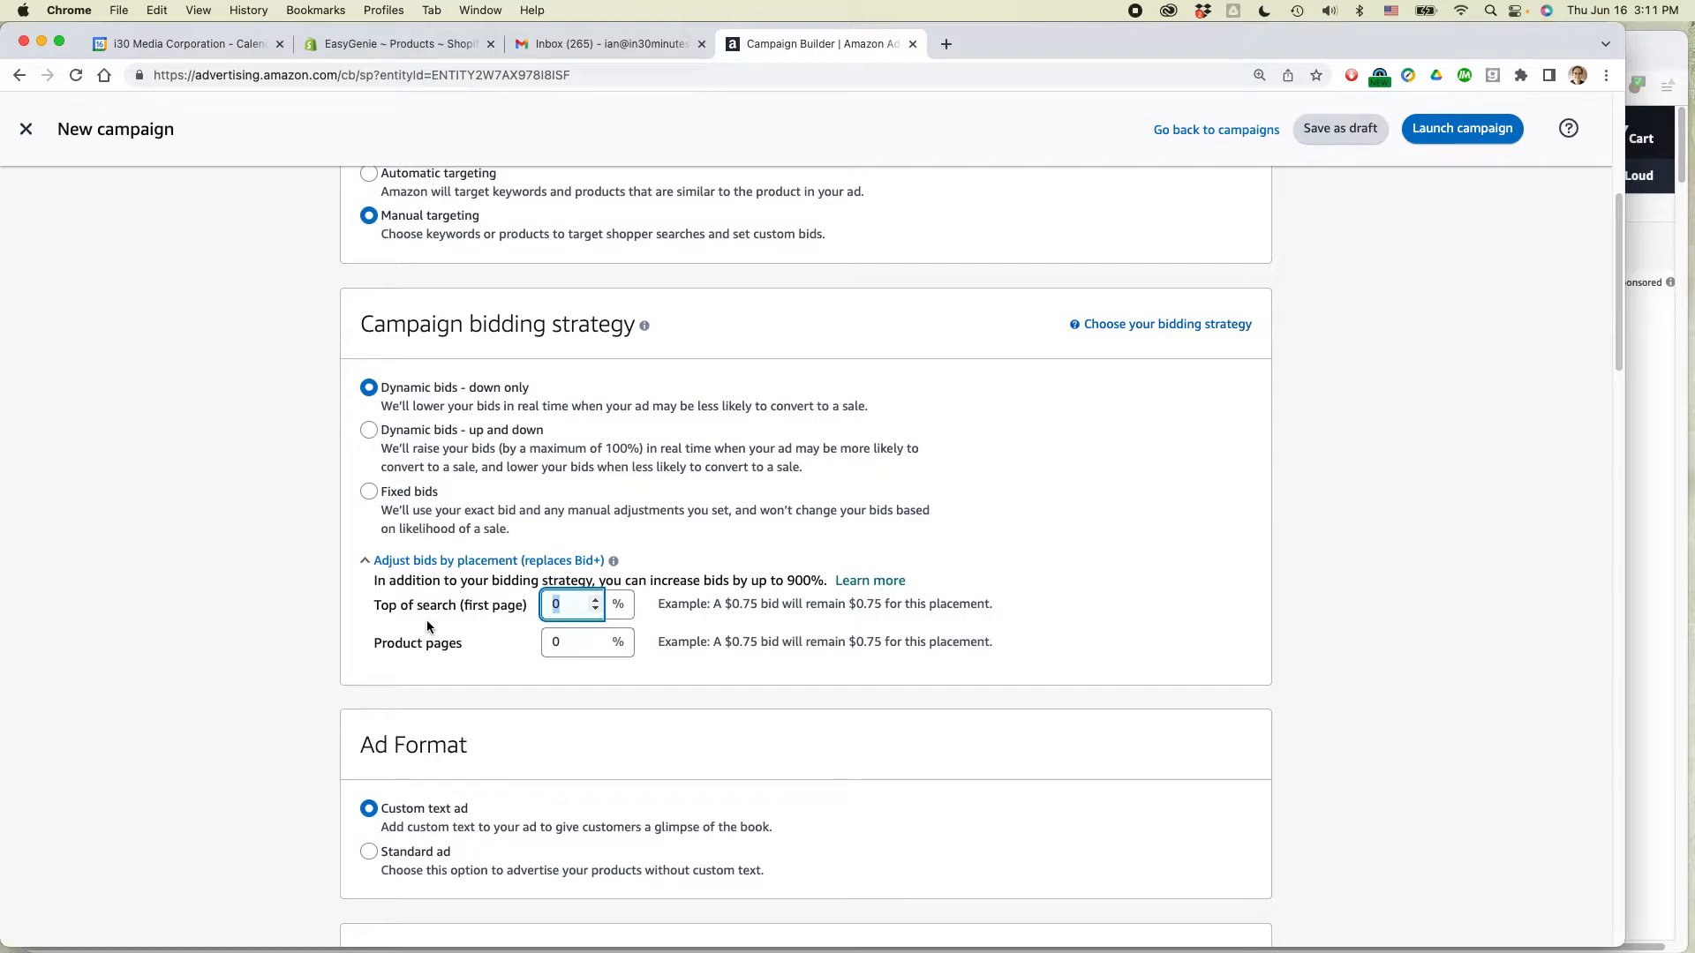
text(8)
click(569, 644)
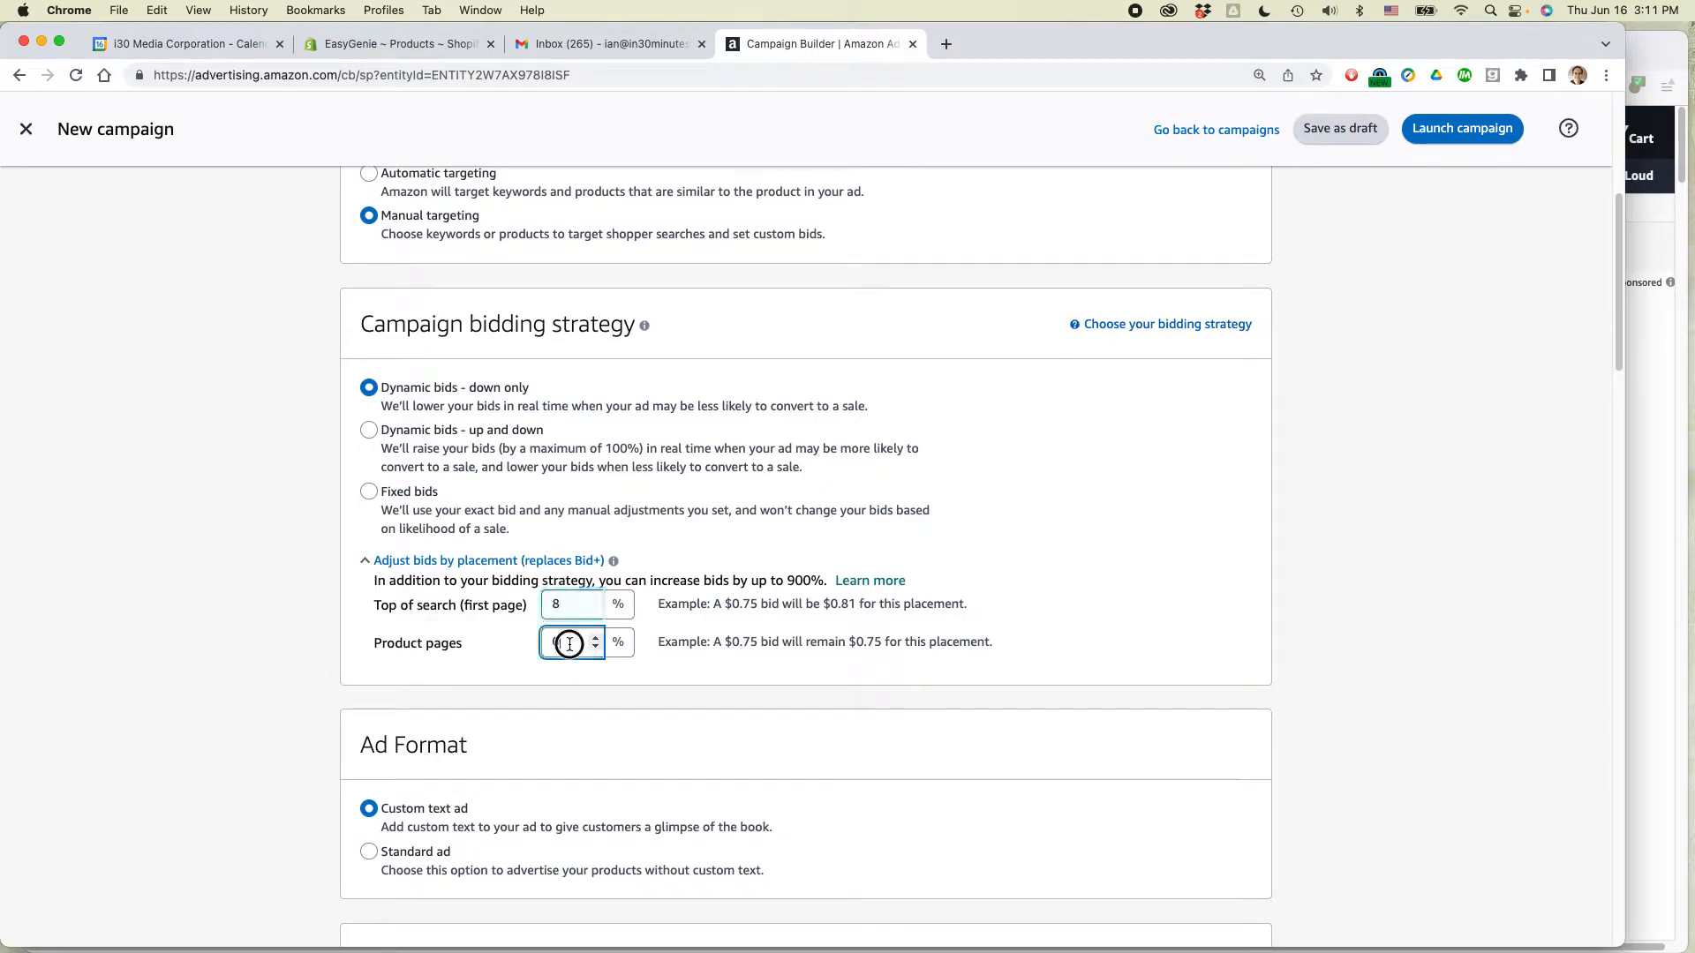
text(8)
click(1190, 612)
click(715, 642)
drag(715, 642, 859, 639)
- Choose the Standard ad format and name the ad group "Excel 365 June 2022"
scroll(997, 574, down, 5)
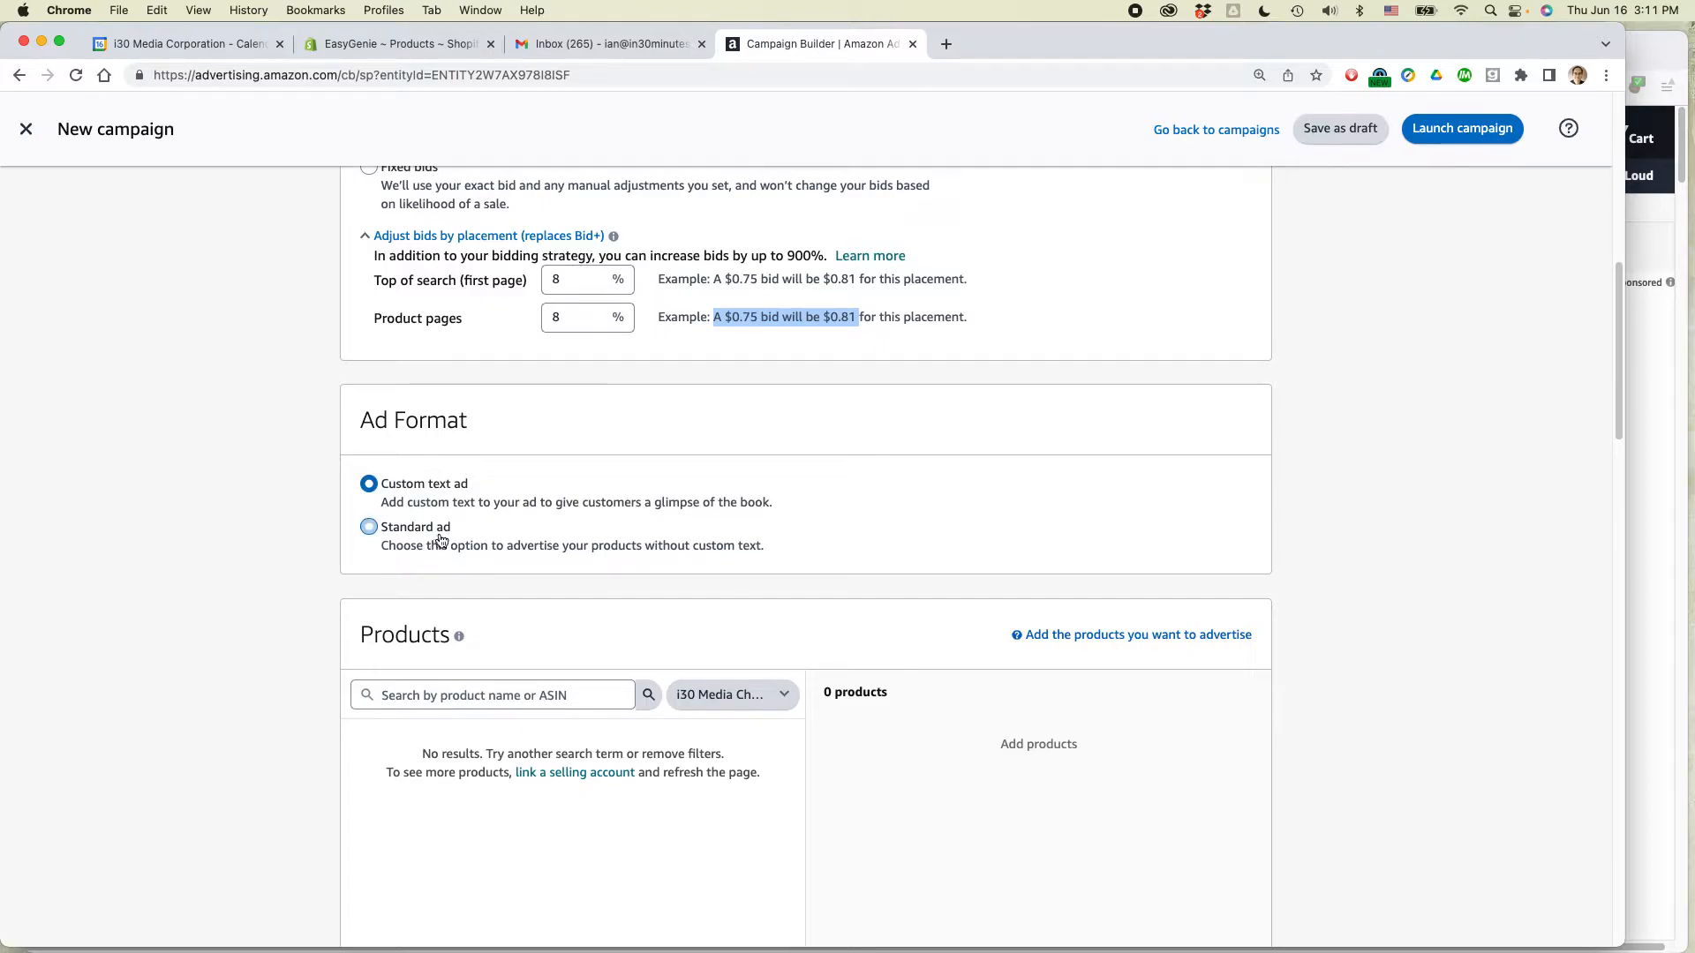
click(370, 529)
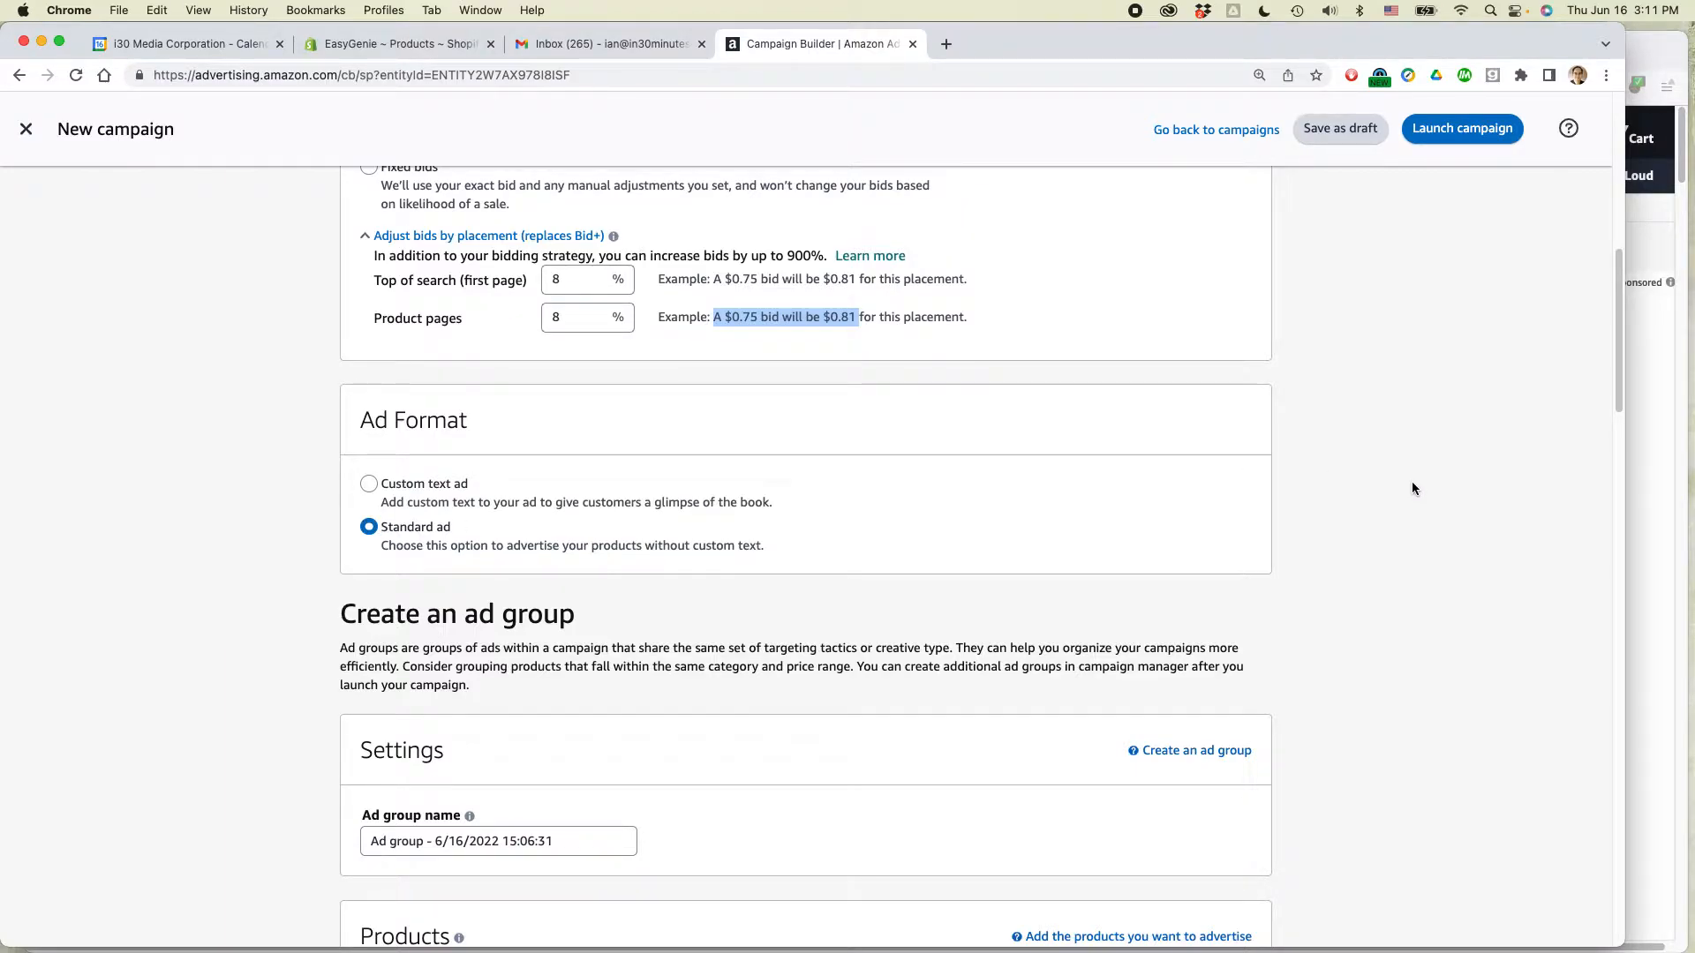
scroll(1411, 488, down, 5)
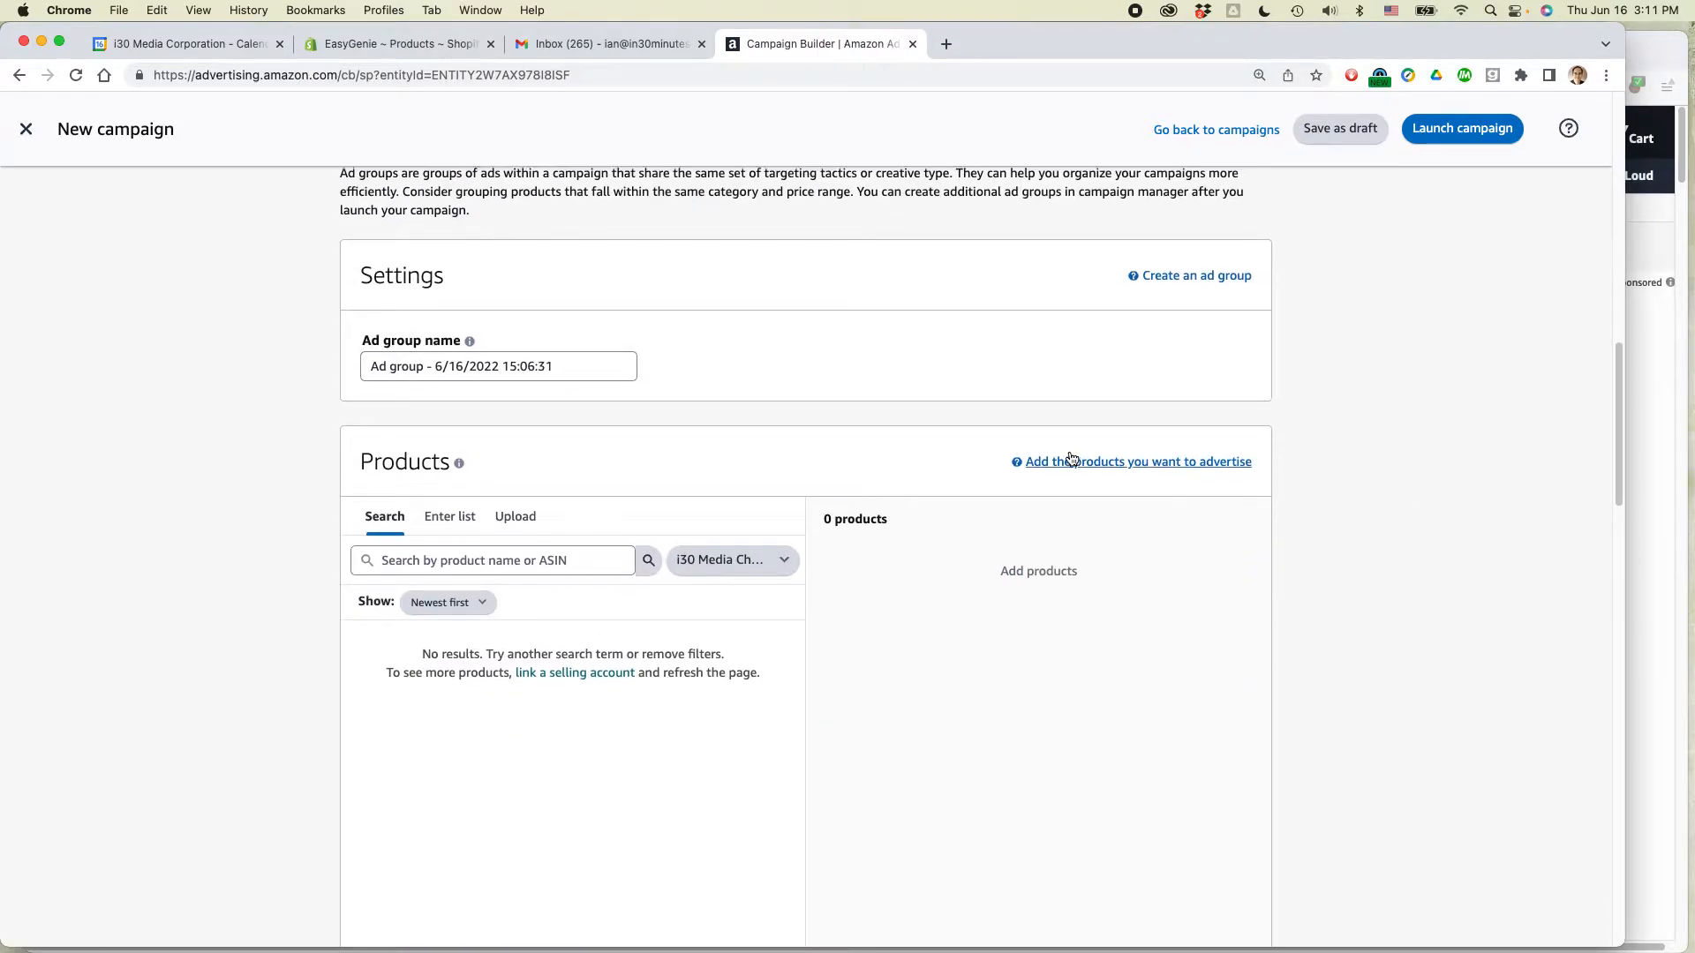
scroll(1070, 458, up, 1)
click(463, 433)
key(super+a)
text(Excel 365 June 2022)
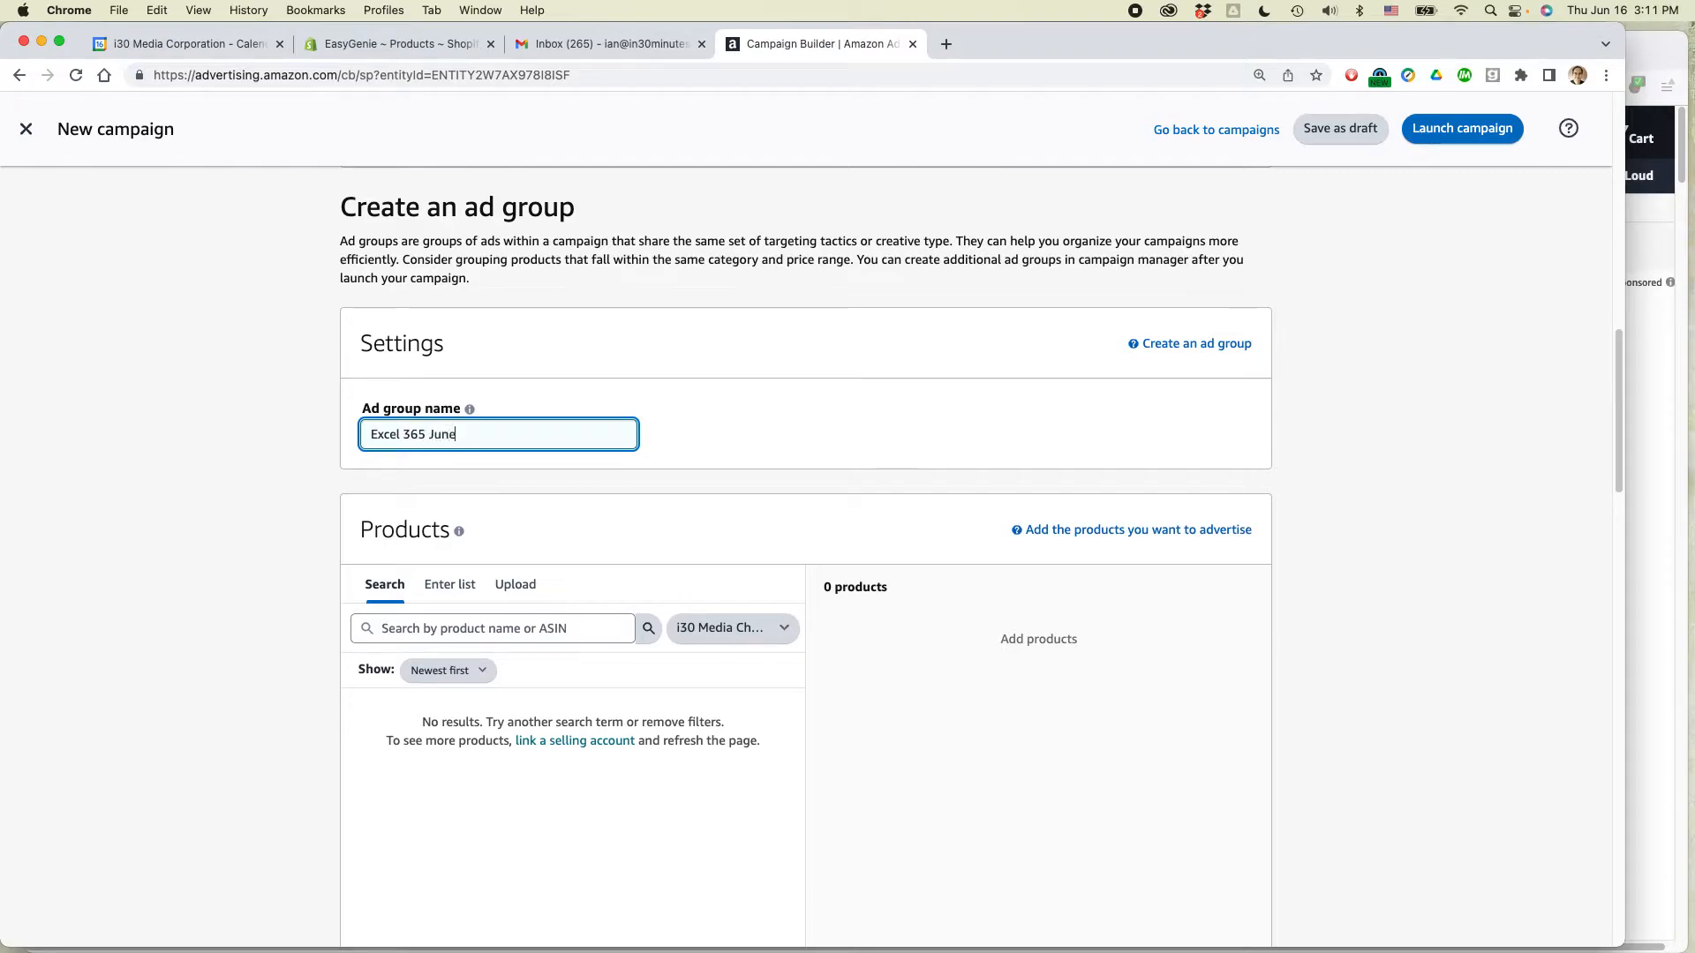
click(1370, 454)
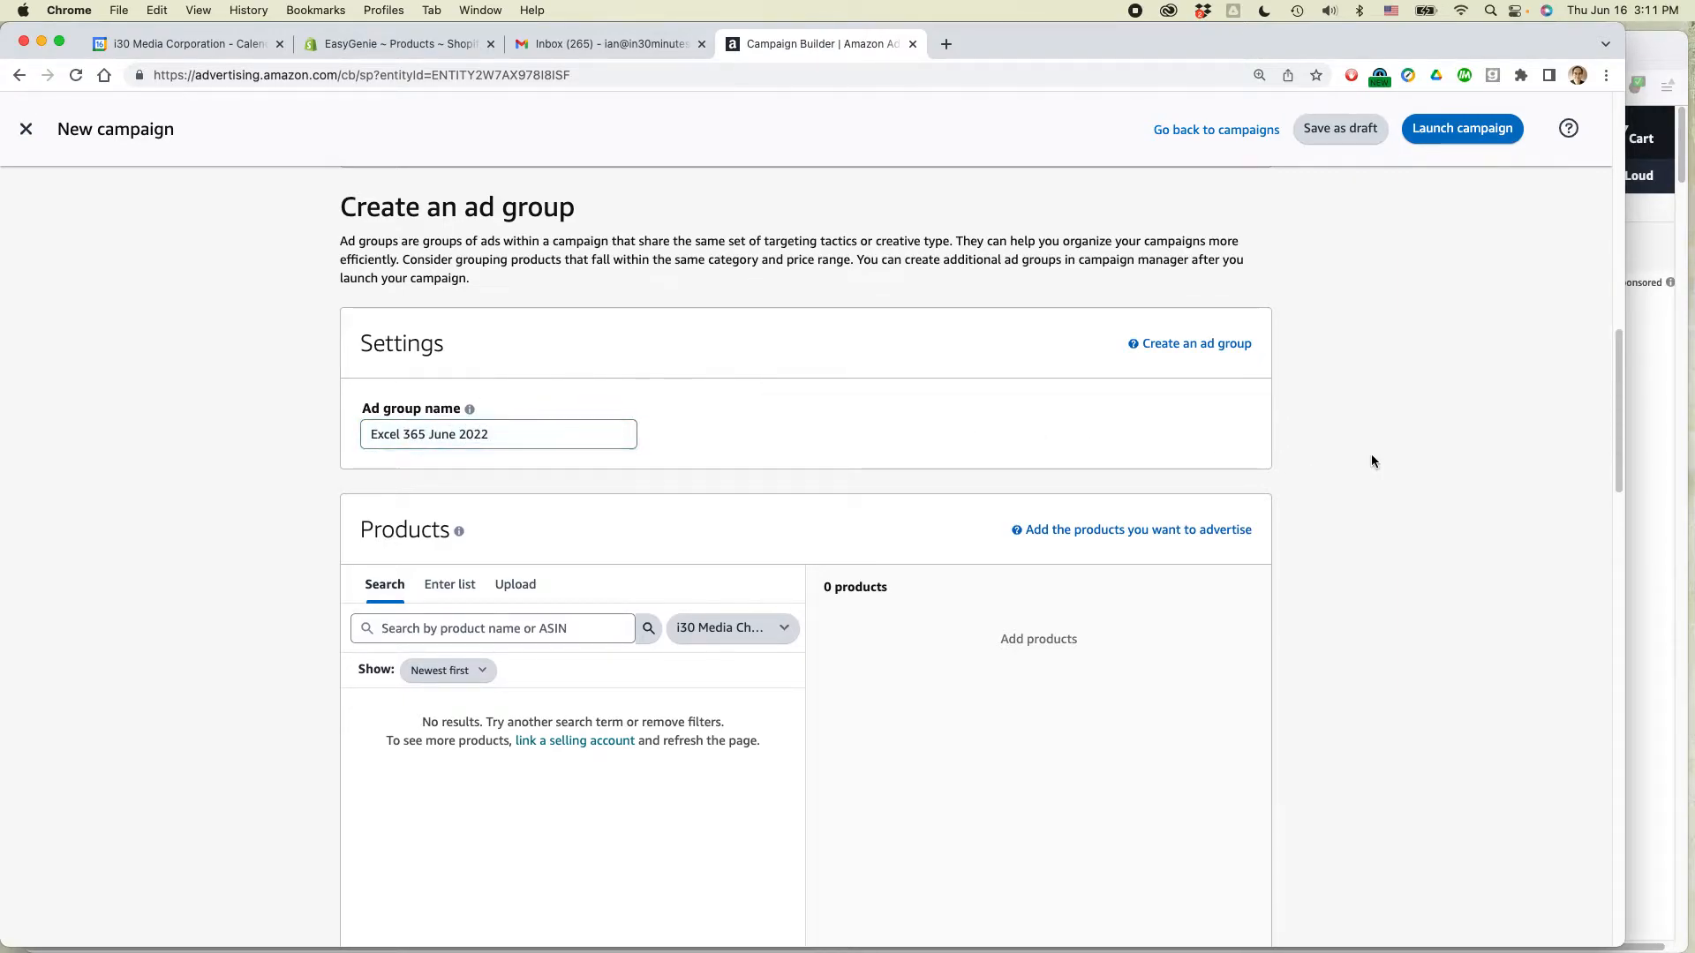
- Change the product search source for the ad group to all Amazon products
scroll(1370, 454, down, 3)
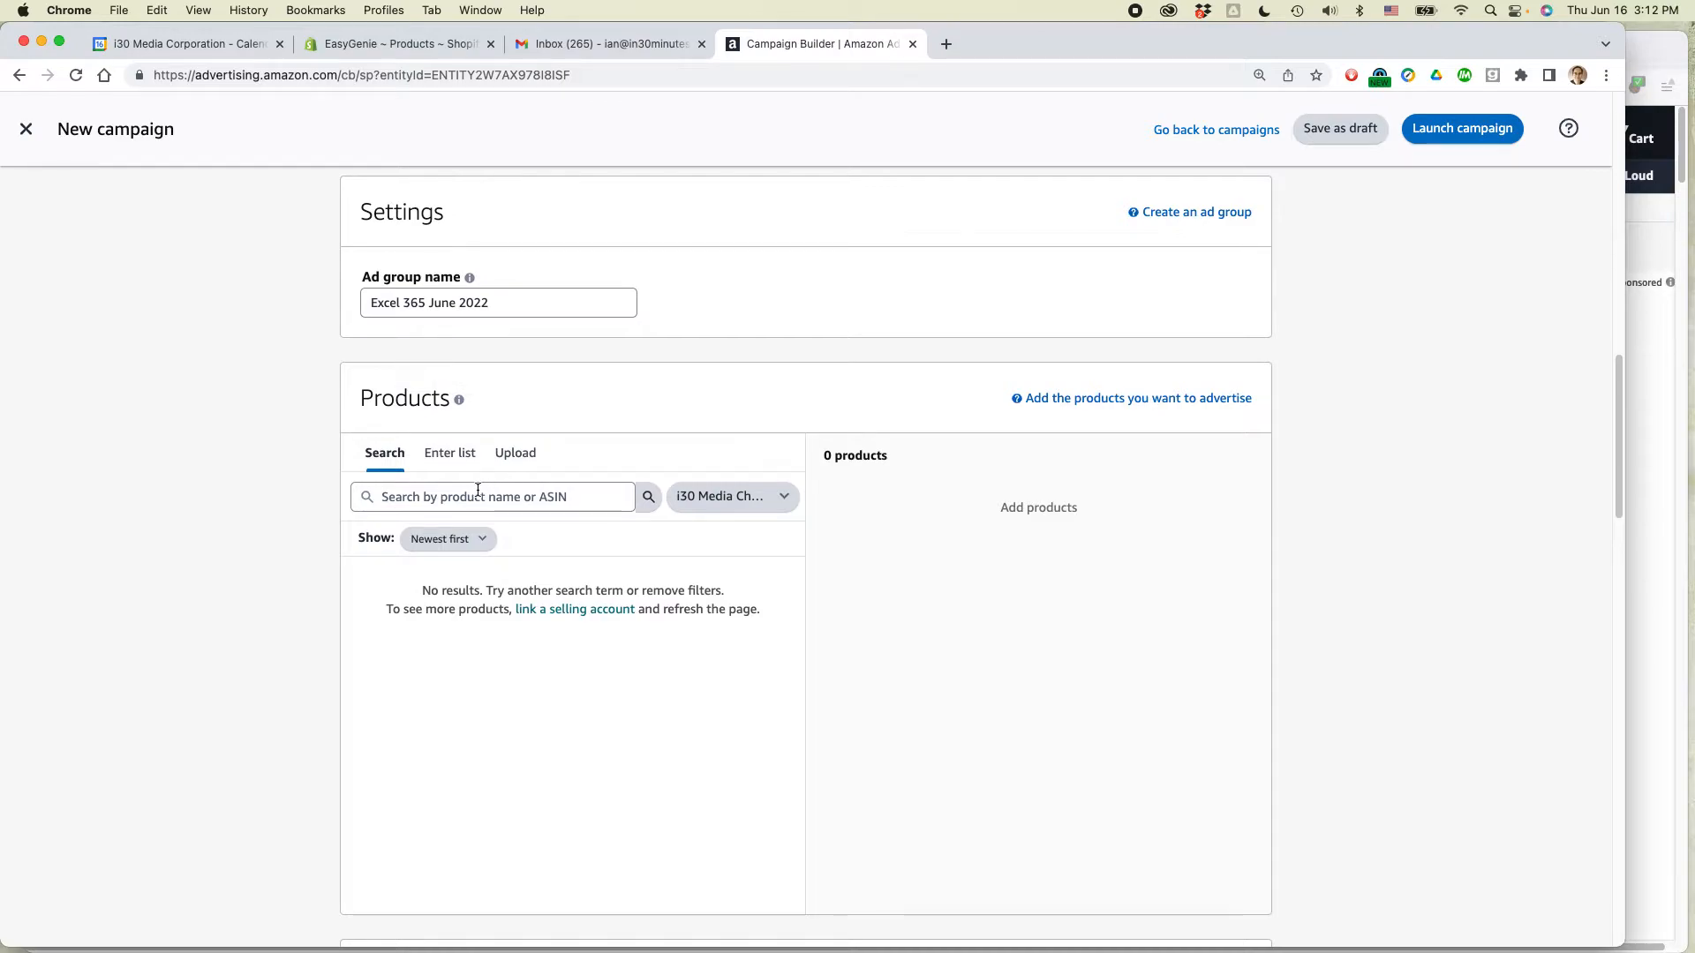
click(783, 494)
click(730, 527)
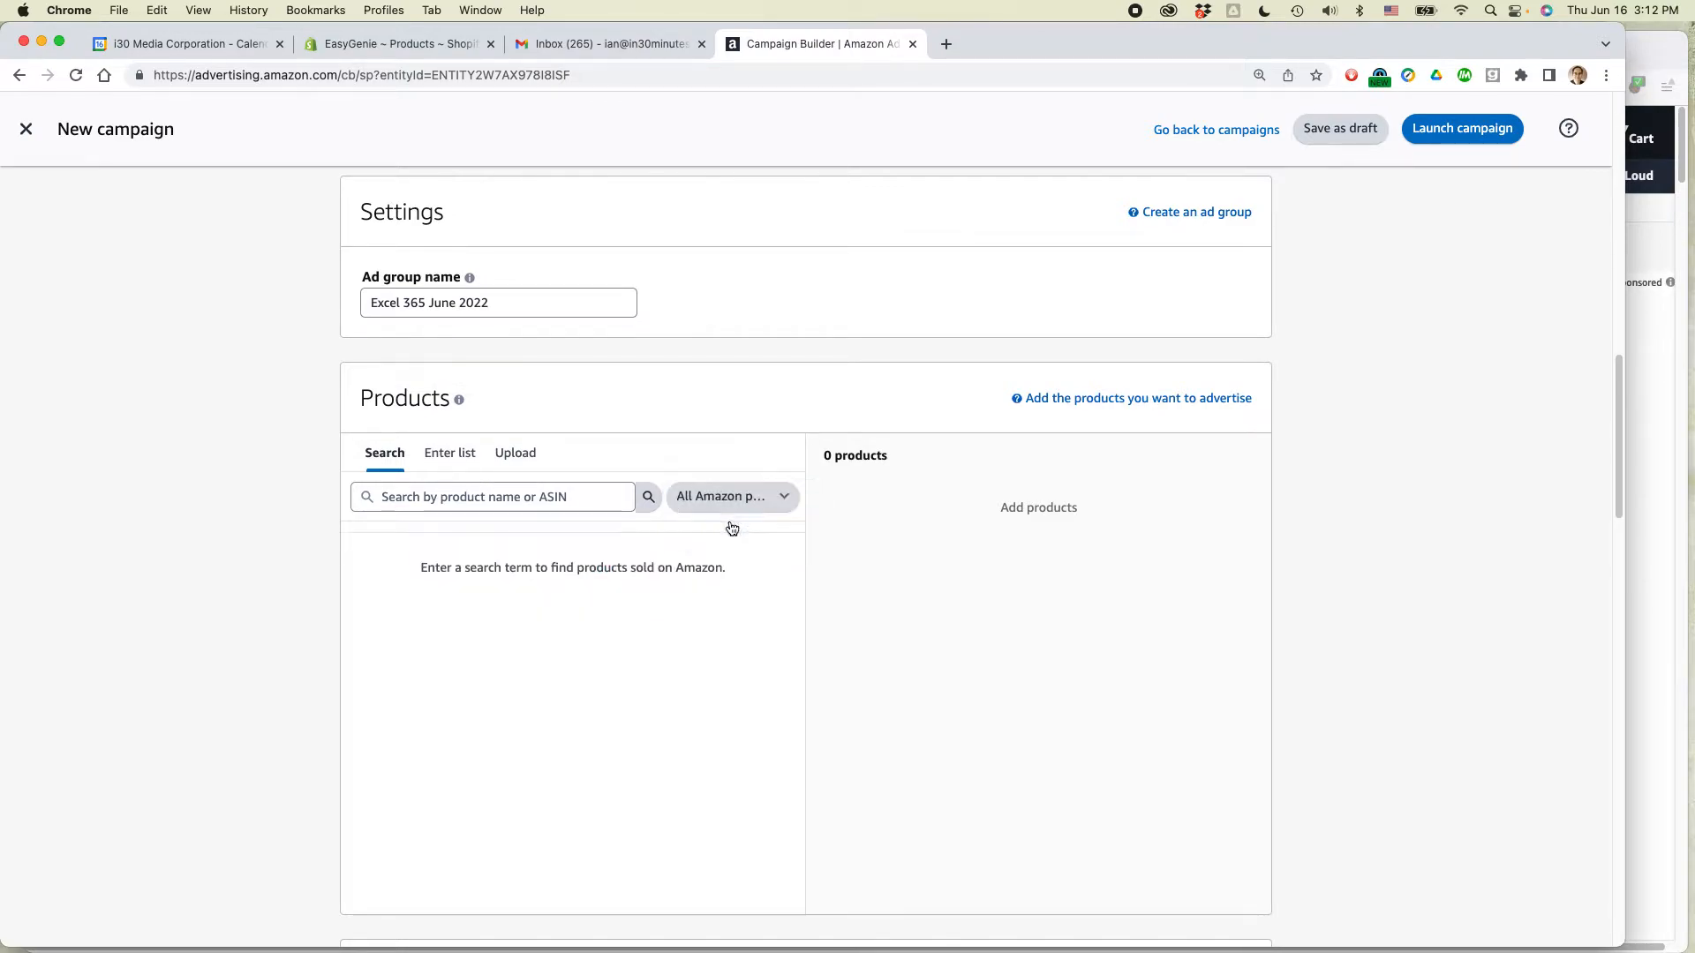
- Switch to Firefox and copy the ISBN-10 from the Excel cheat sheet's product details
key(super+Tab)
key(super+Tab)
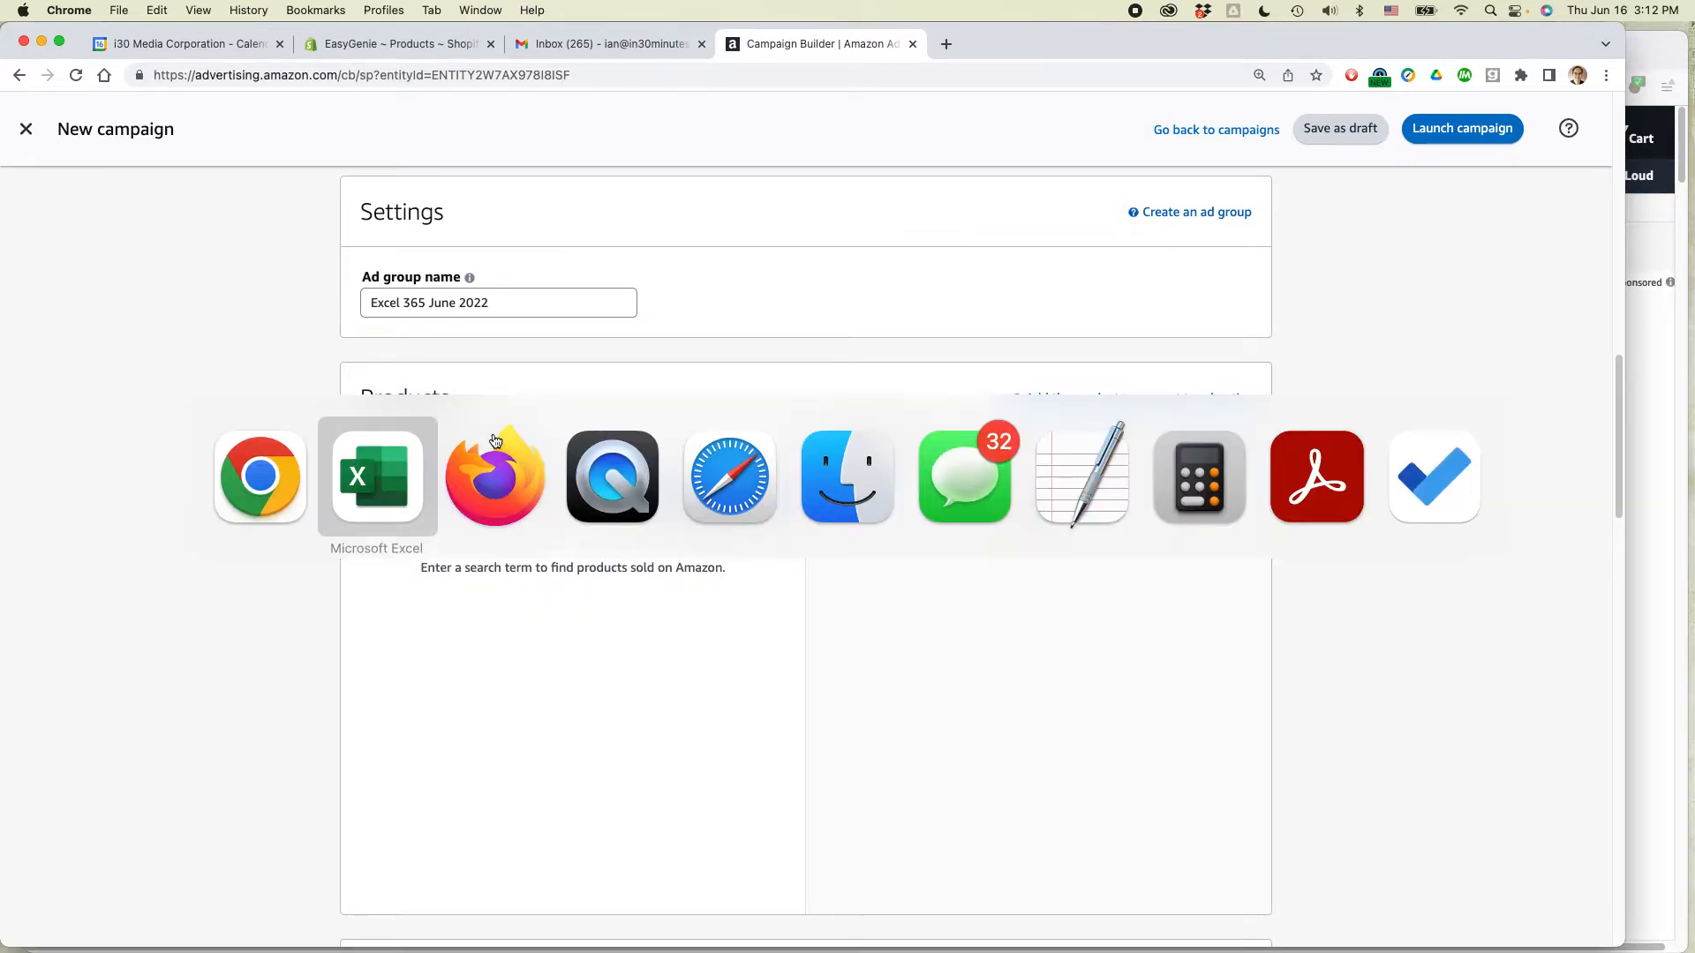
scroll(706, 537, down, 15)
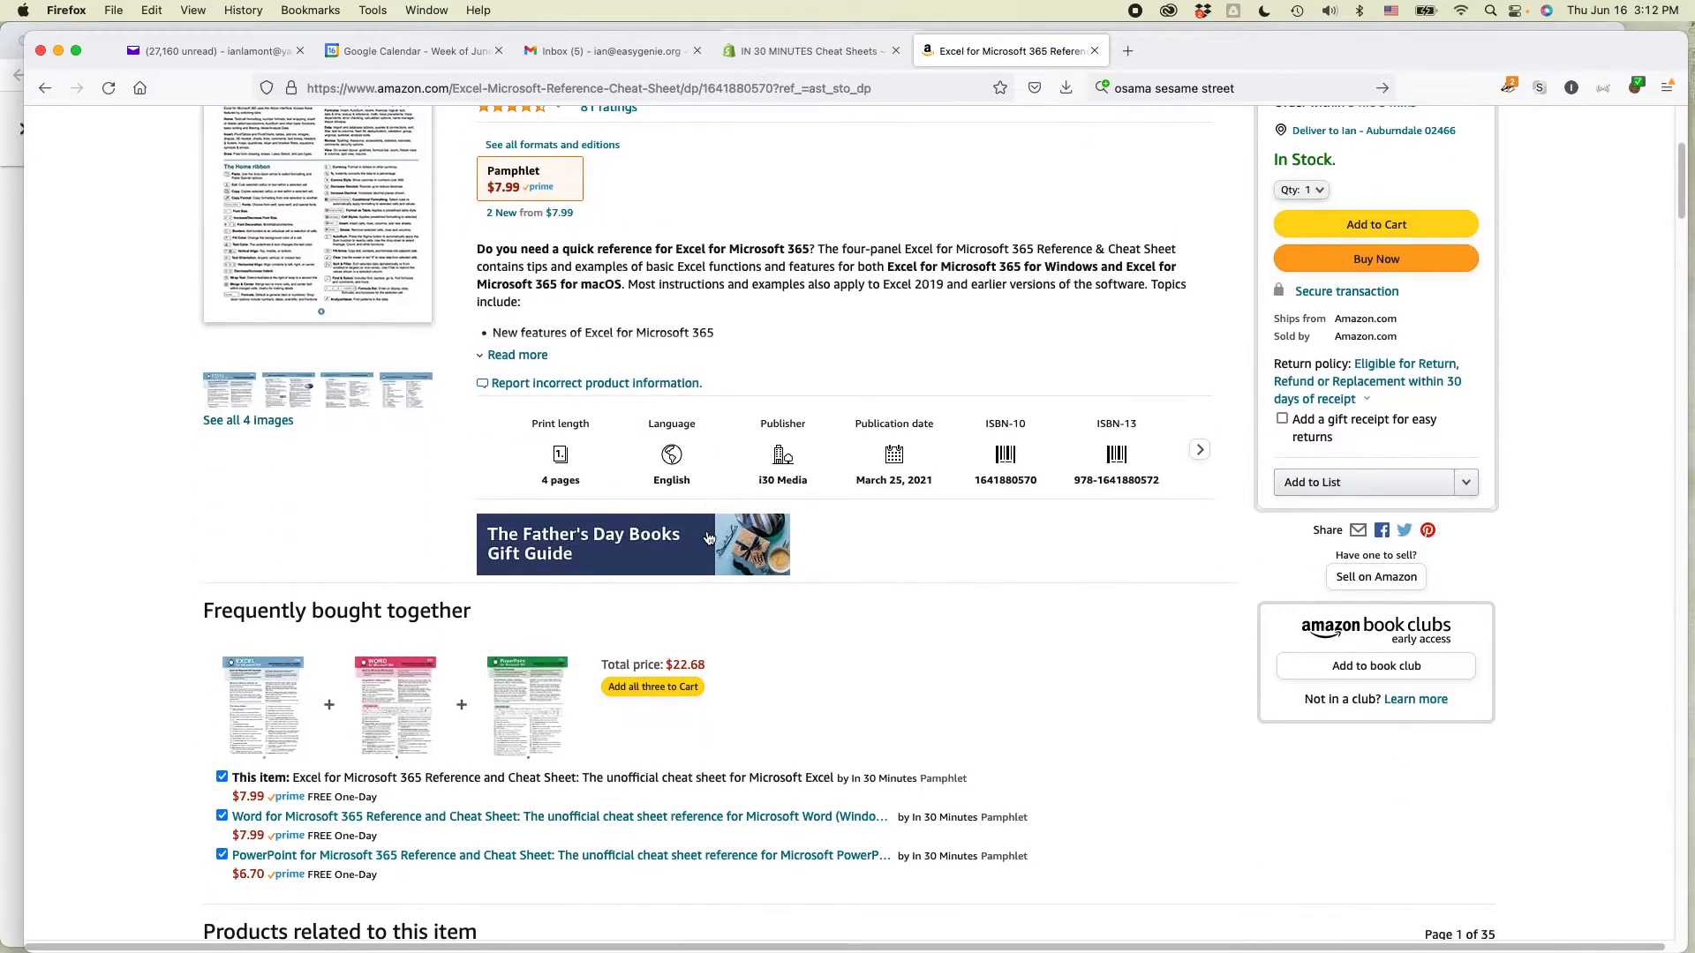
scroll(706, 536, down, 10)
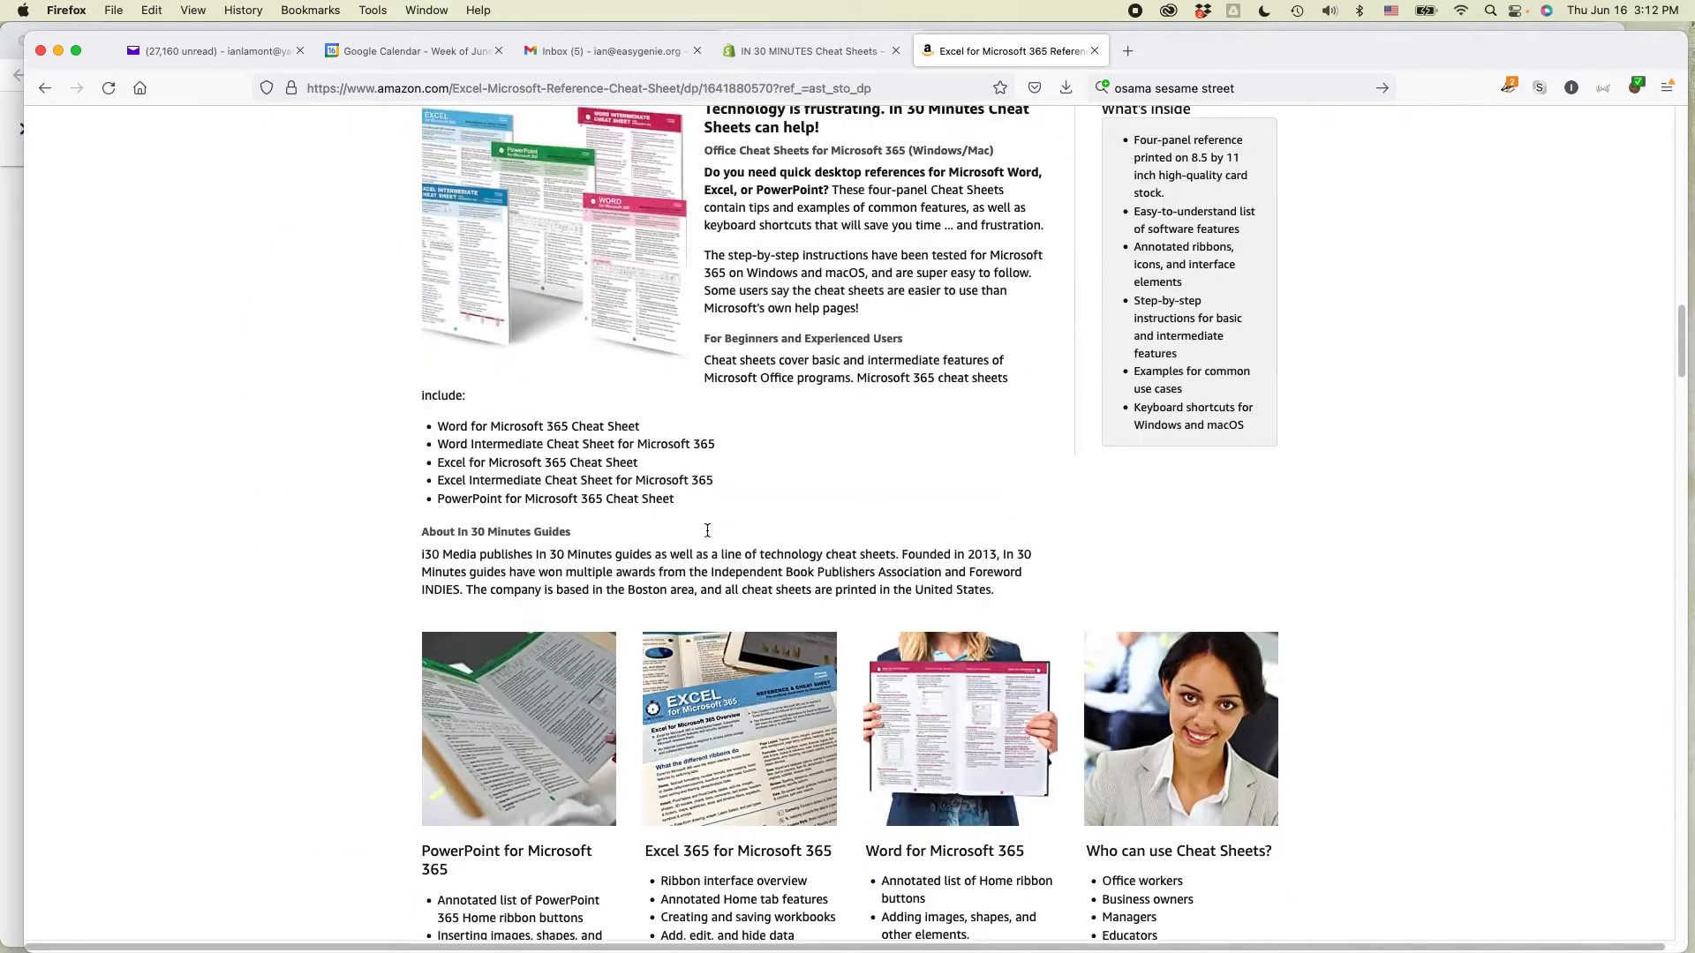
scroll(707, 536, down, 5)
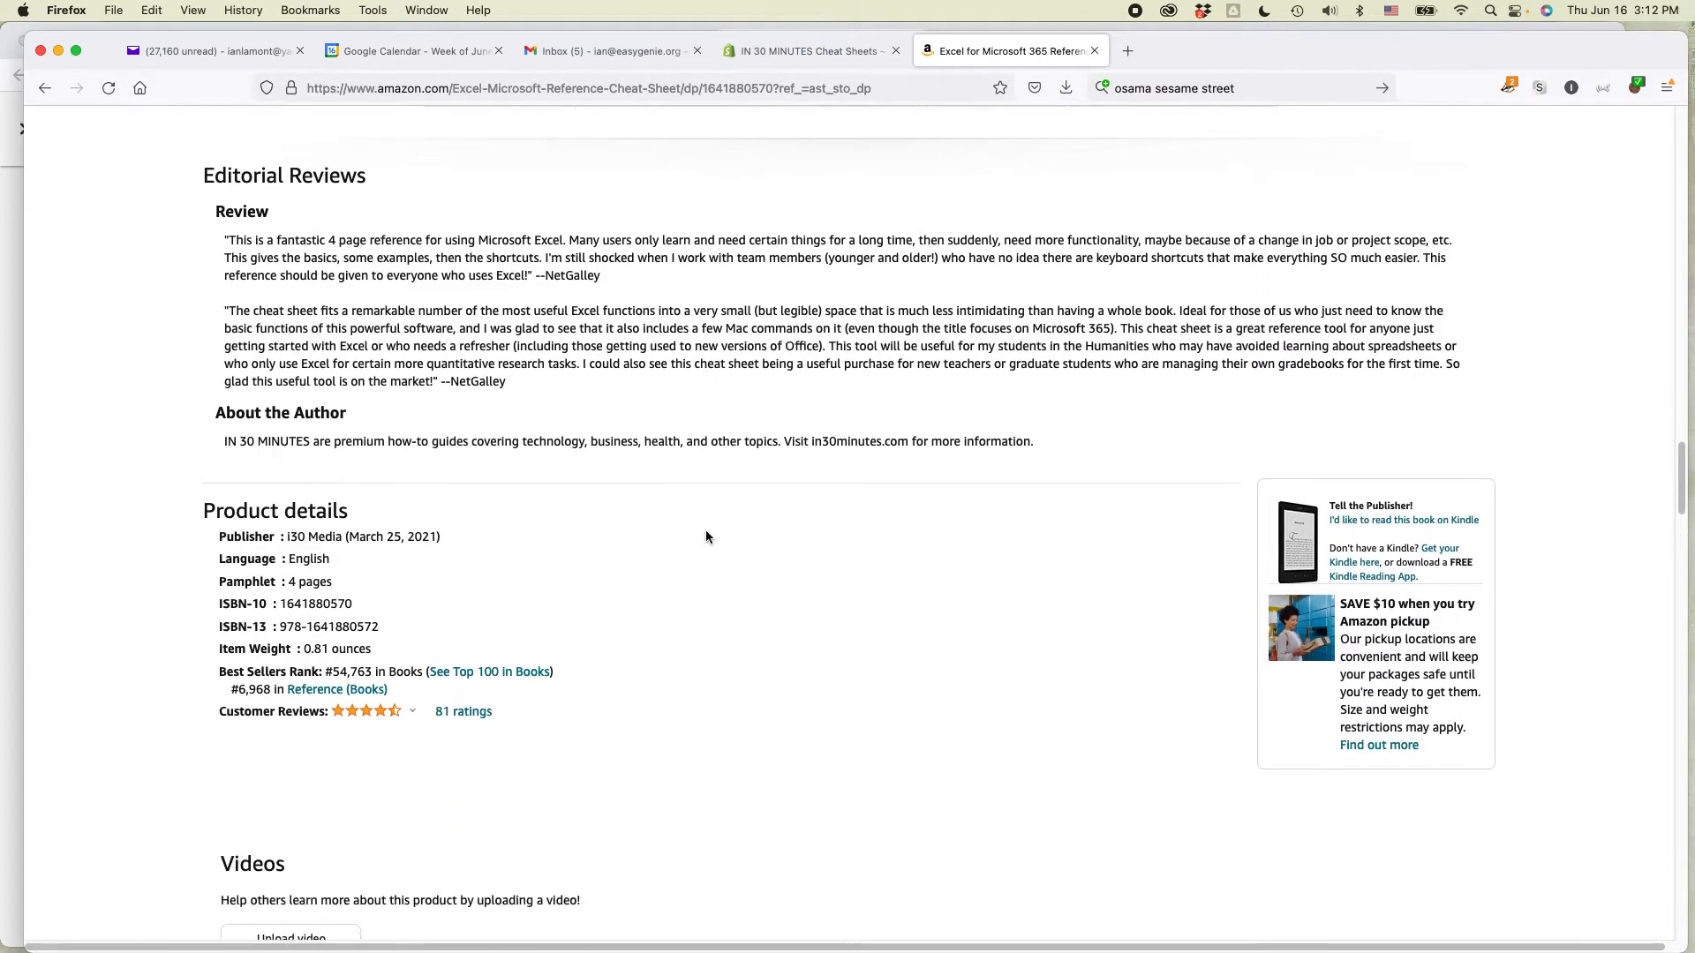
double_click(324, 464)
key(super+c)
key(super+Tab)
click(574, 497)
key(super+v)
click(654, 507)
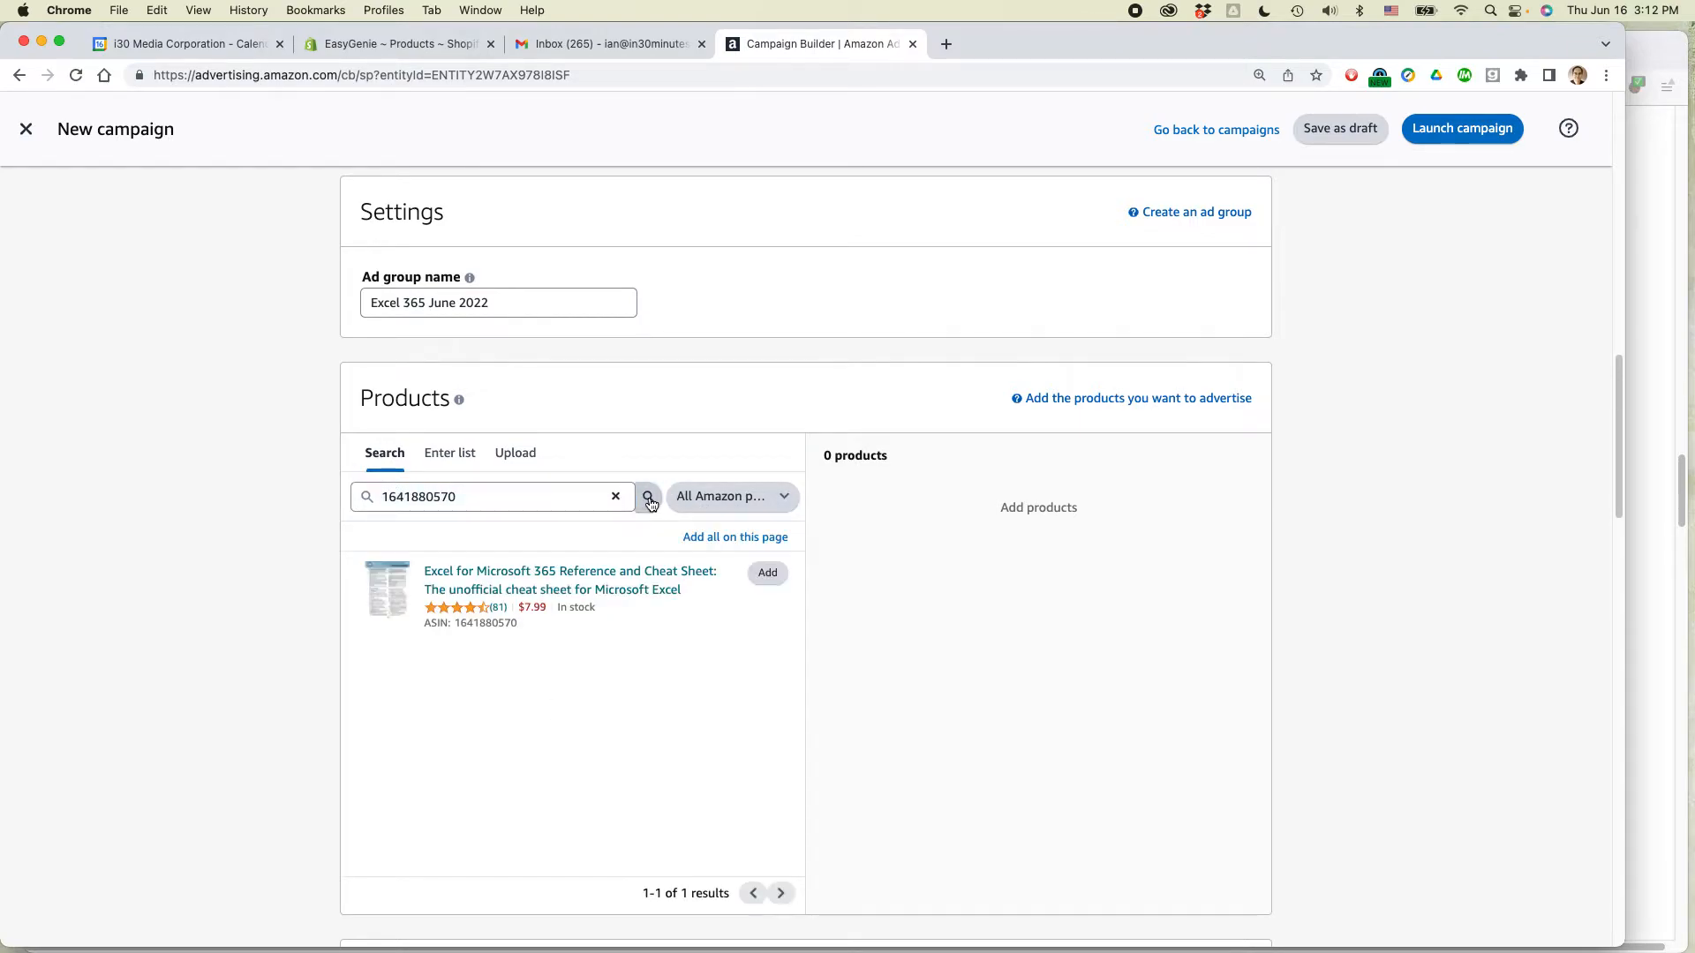
click(769, 579)
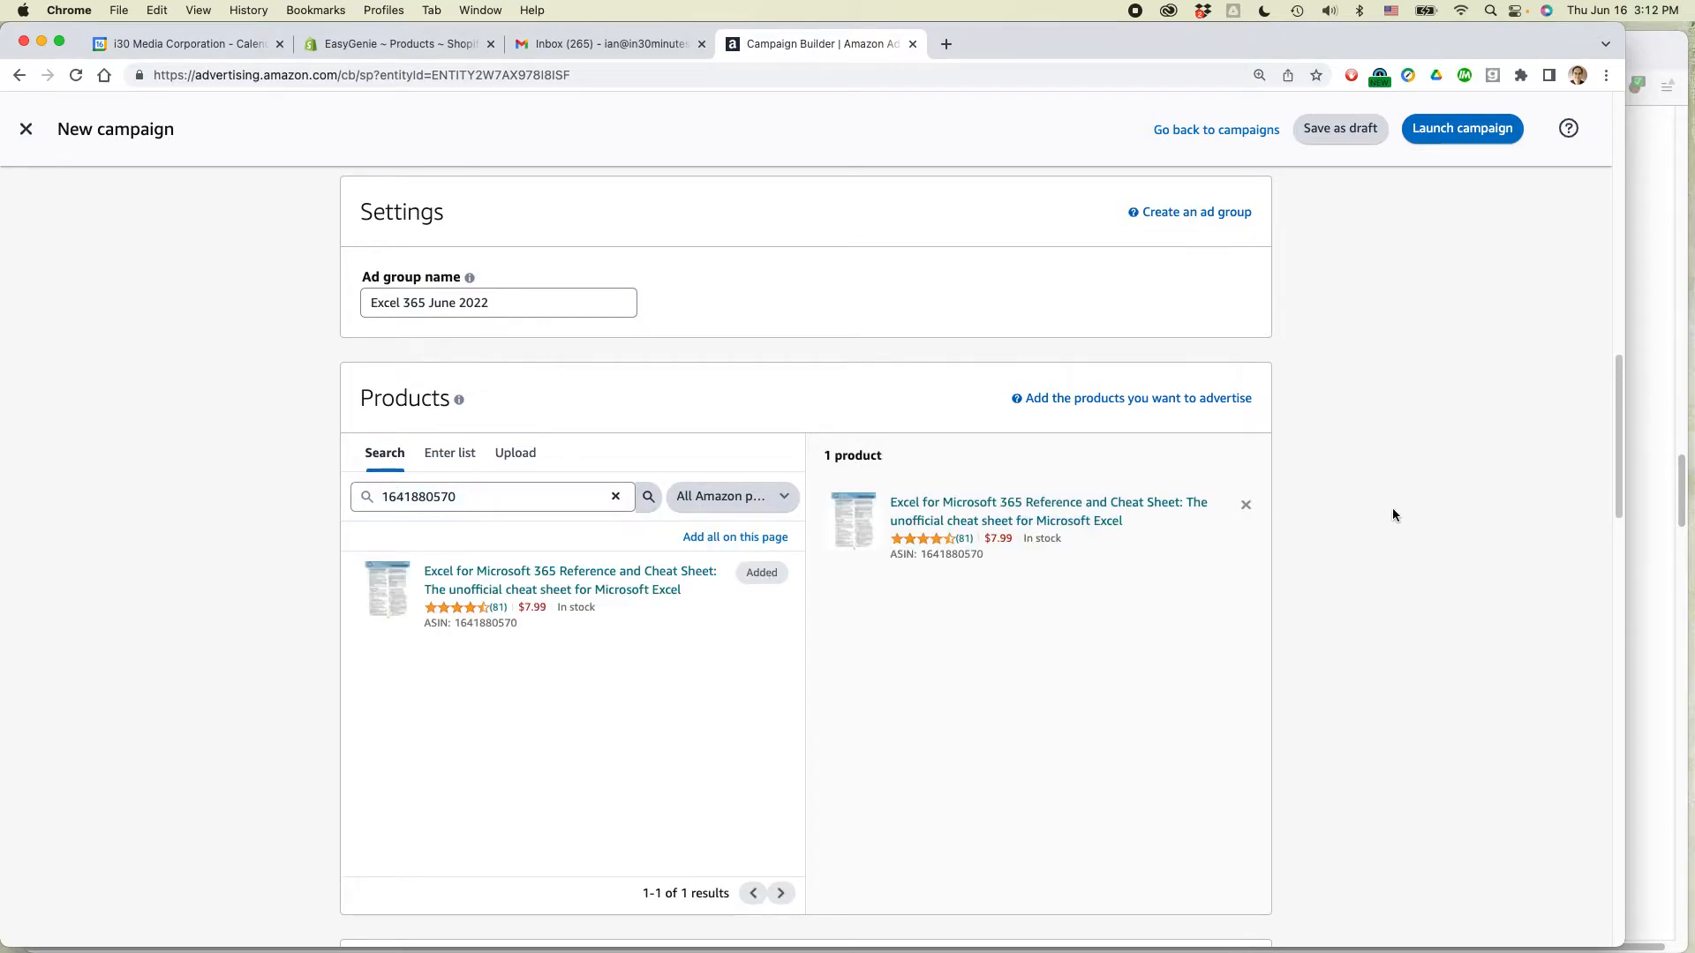
- Review the manual targeting options and the suggested keywords with their suggested bids for each match type
scroll(1381, 526, down, 5)
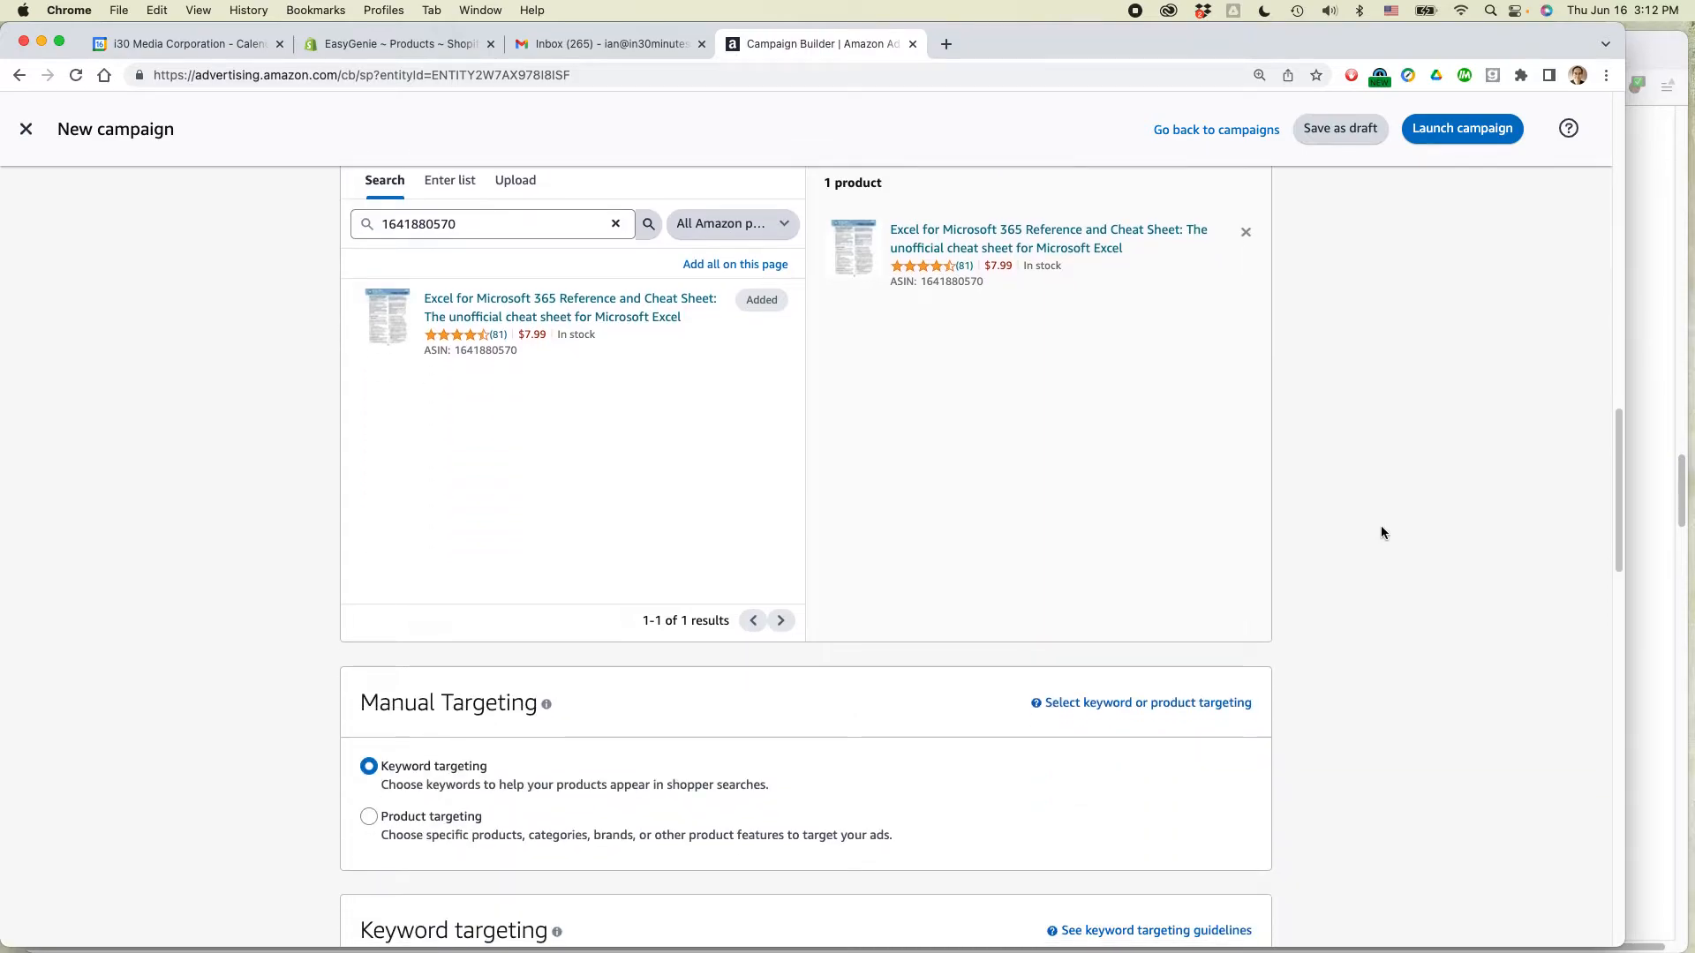
scroll(1380, 527, down, 1)
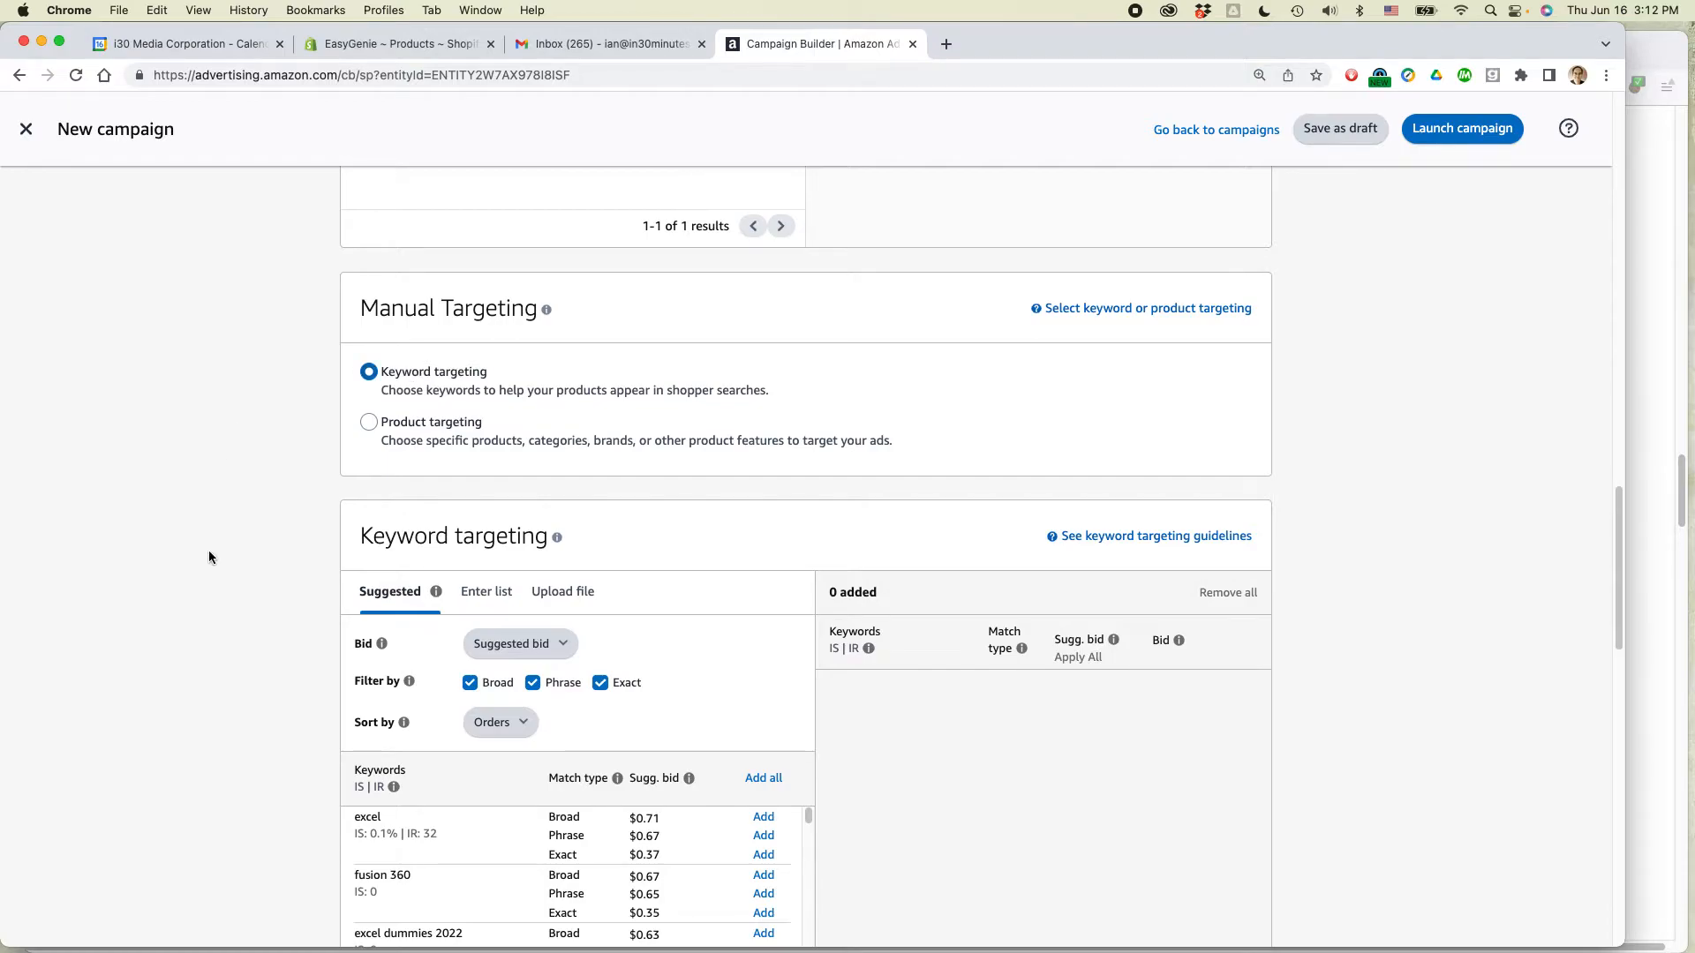
scroll(208, 548, down, 5)
scroll(209, 547, up, 3)
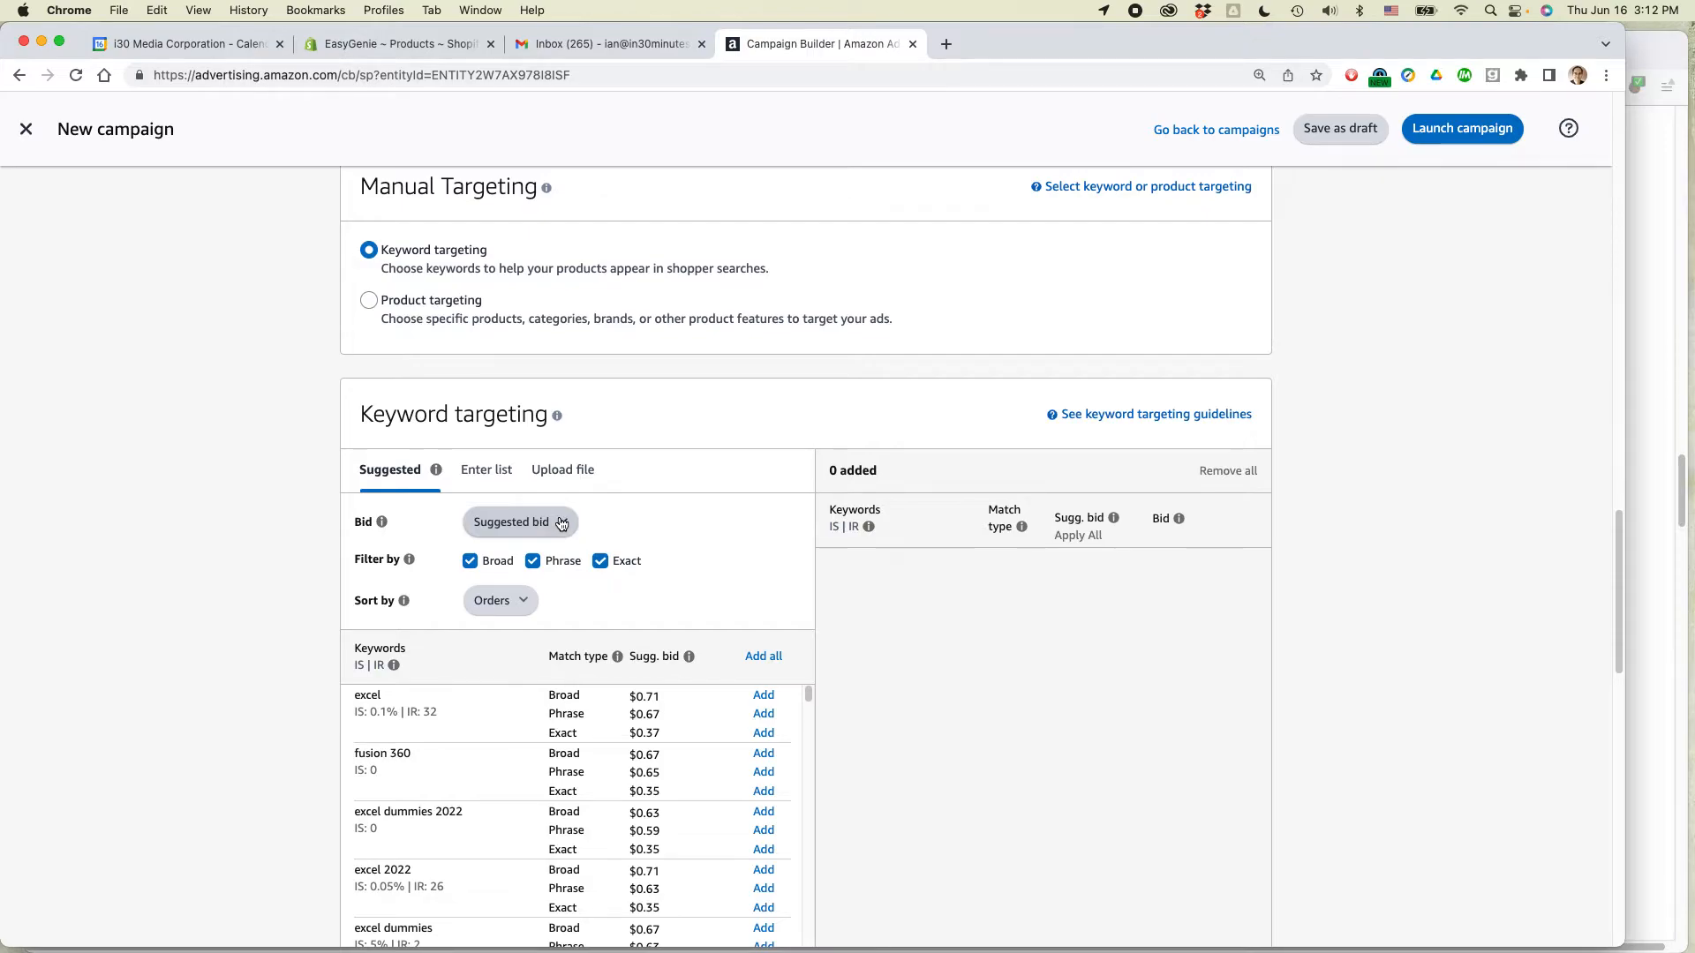
drag(357, 415, 556, 421)
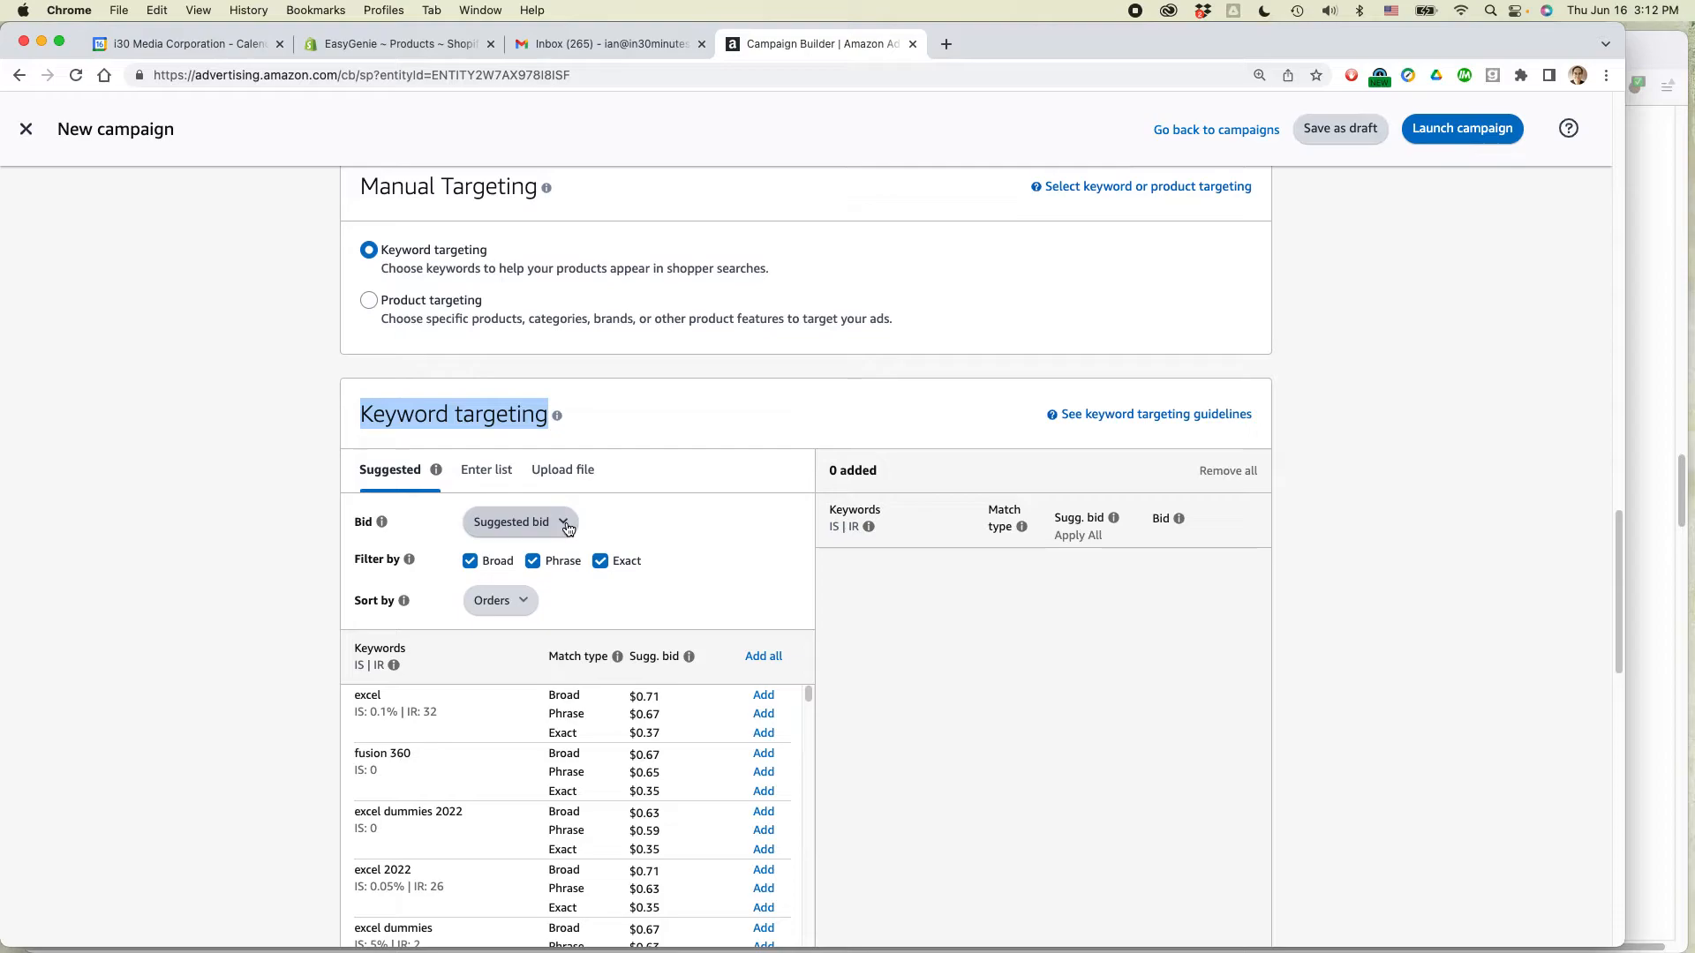
scroll(673, 734, down, 5)
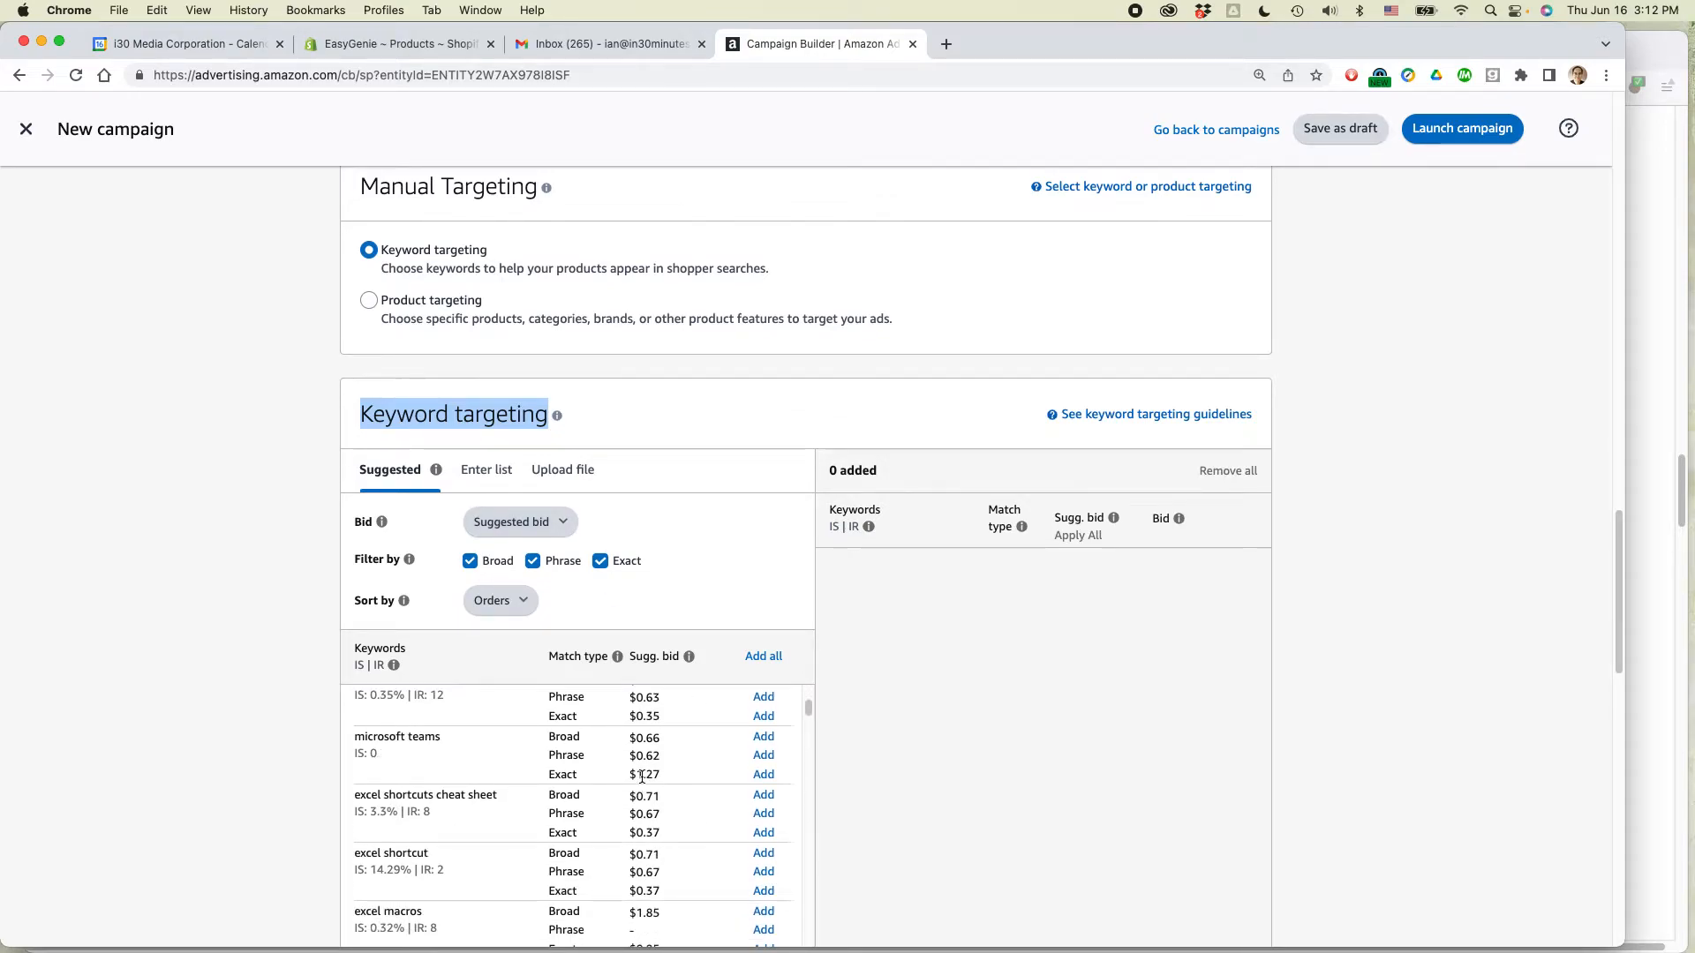
drag(658, 776, 636, 776)
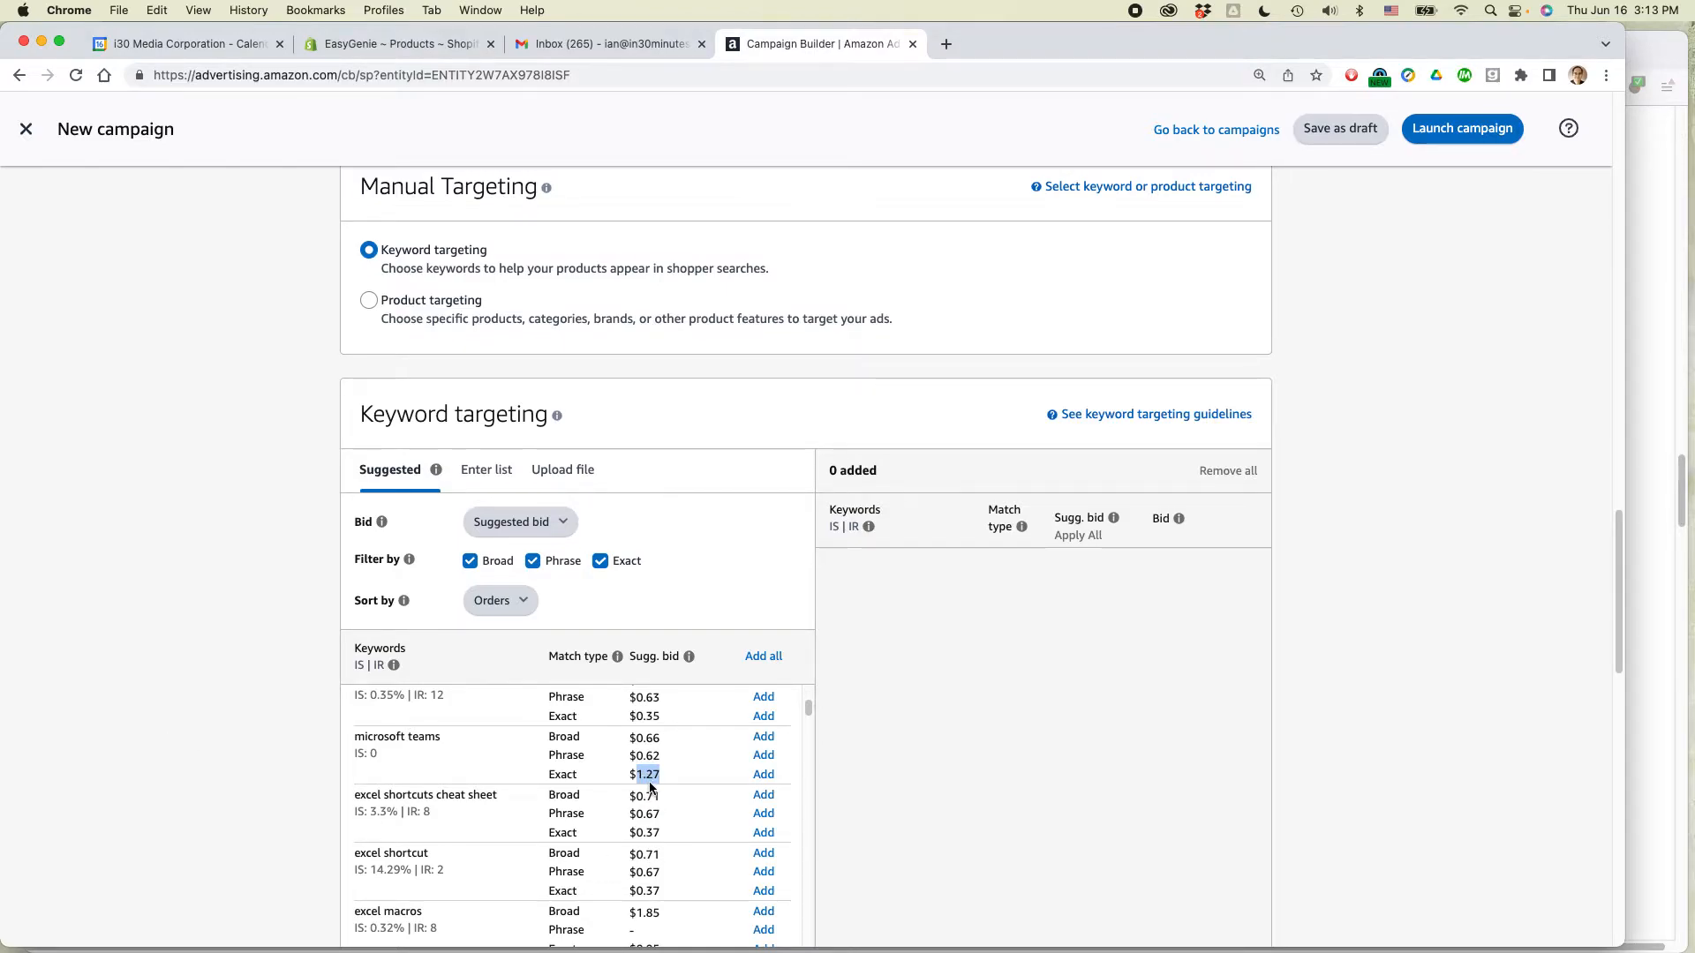
- Change the keyword bid type from suggested to custom and set the bid to $0.44
click(560, 524)
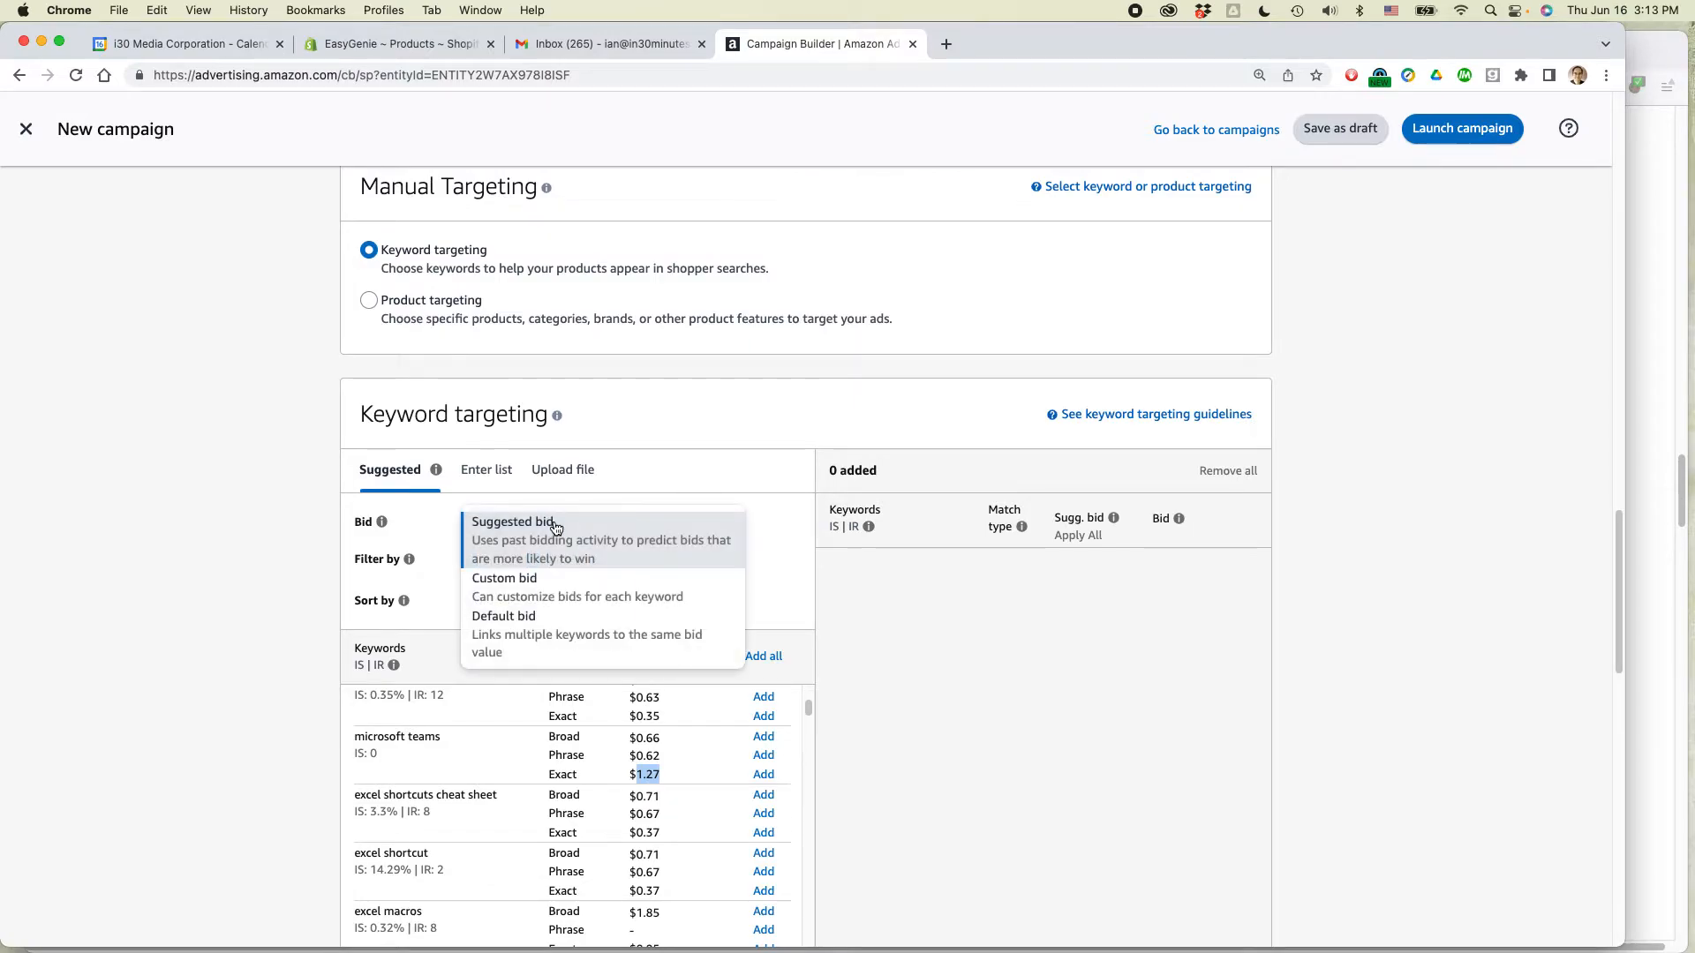
click(511, 594)
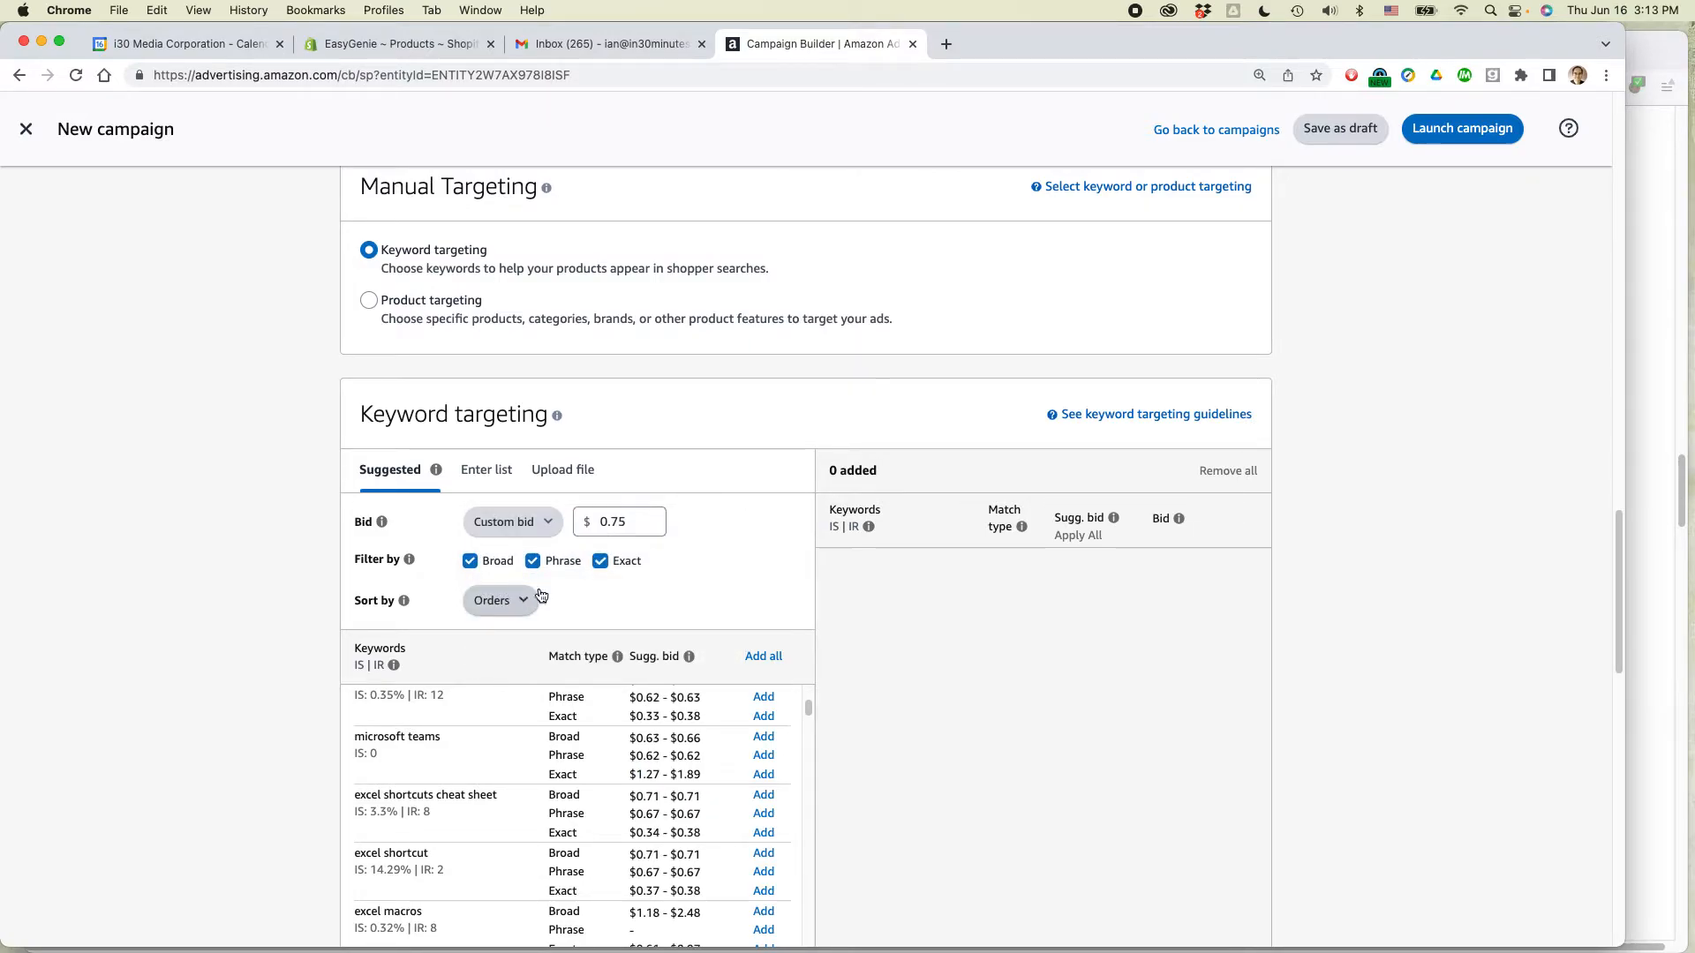
double_click(606, 523)
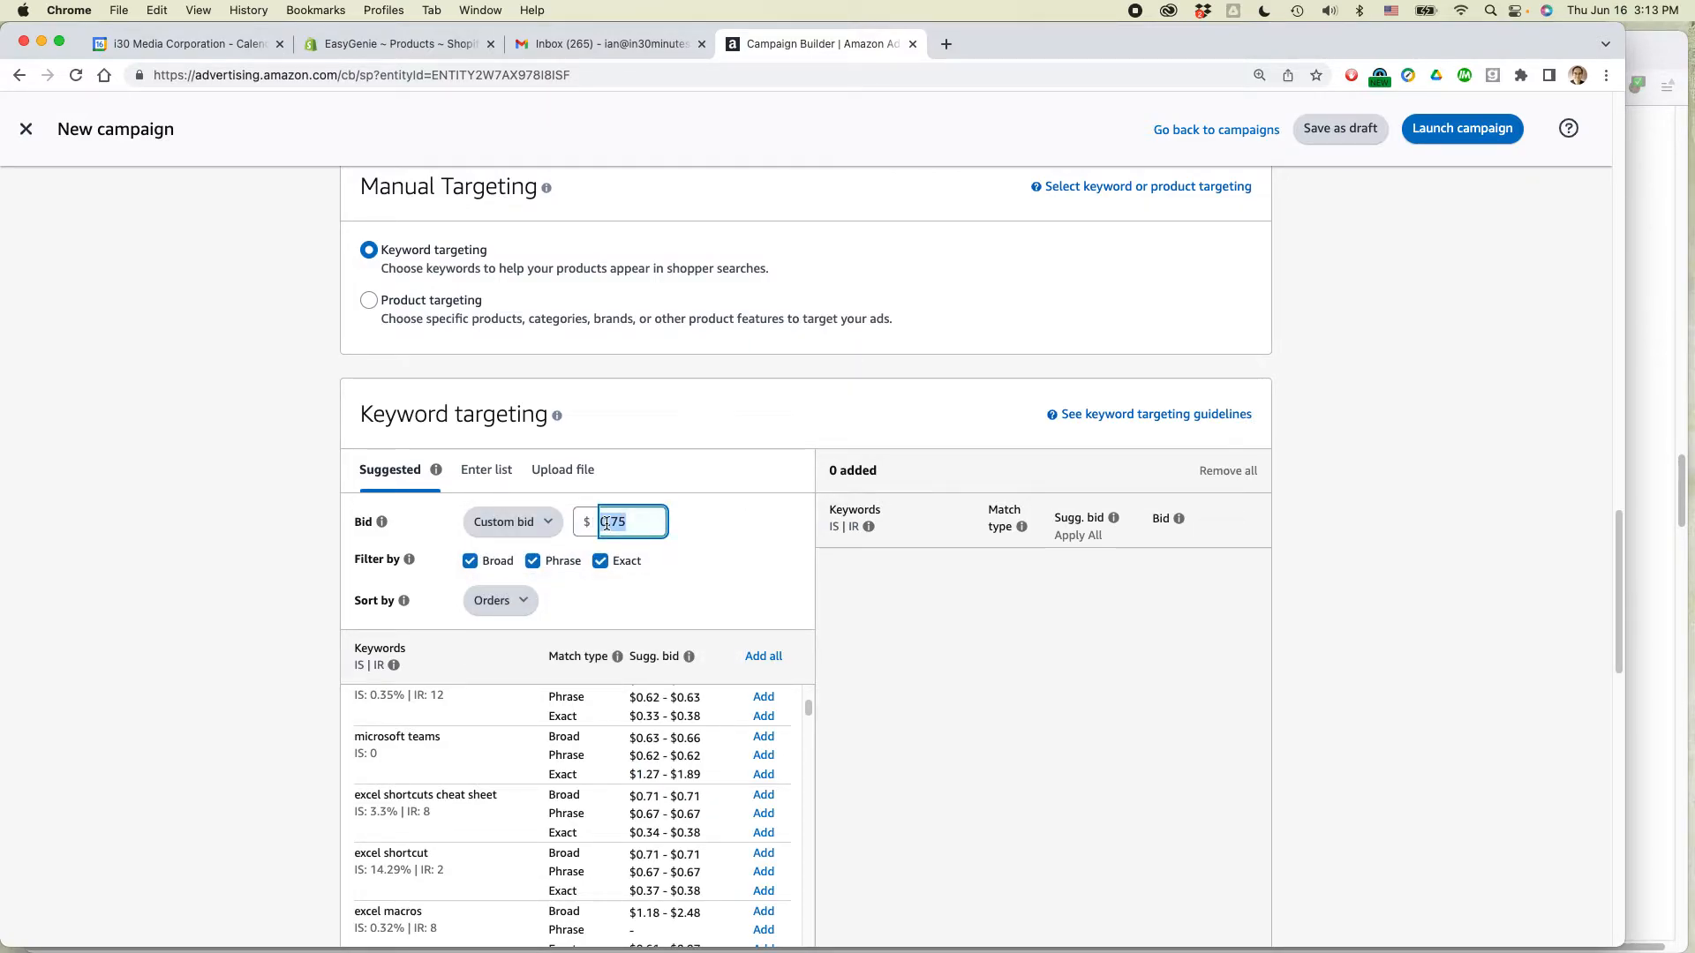
text(0.44)
- Filter the suggested keywords by exact only, phrase only, and phrase with exact, ending with all three match types enabled
click(532, 561)
click(470, 562)
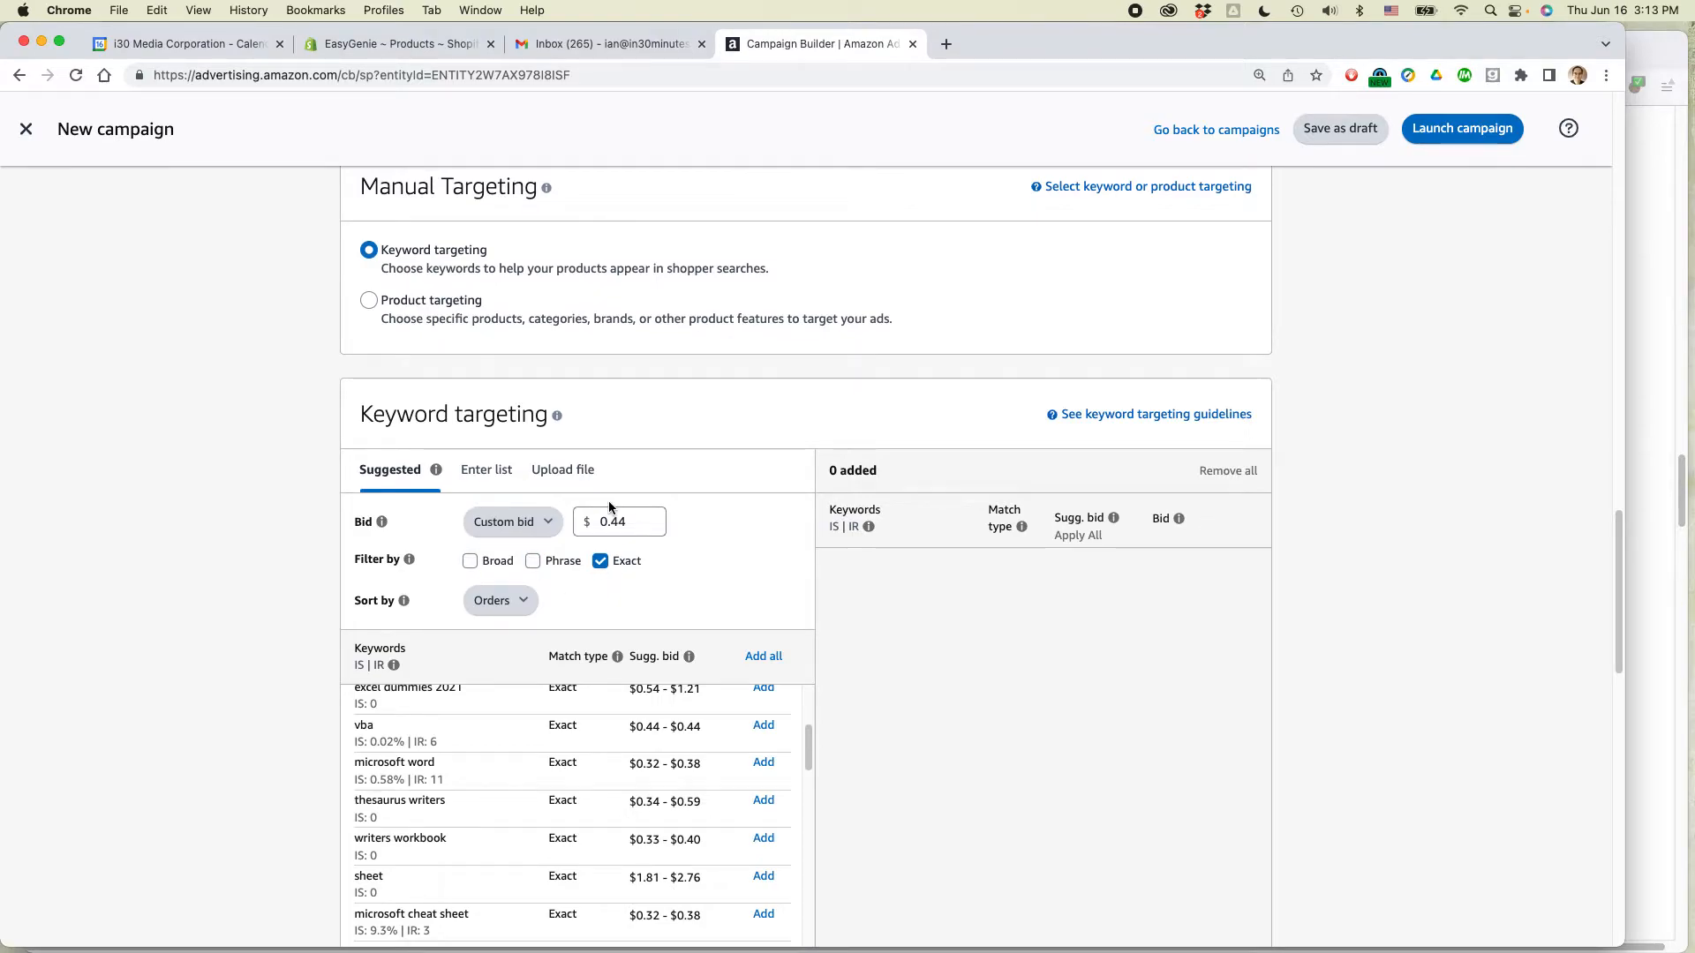
click(601, 562)
click(533, 563)
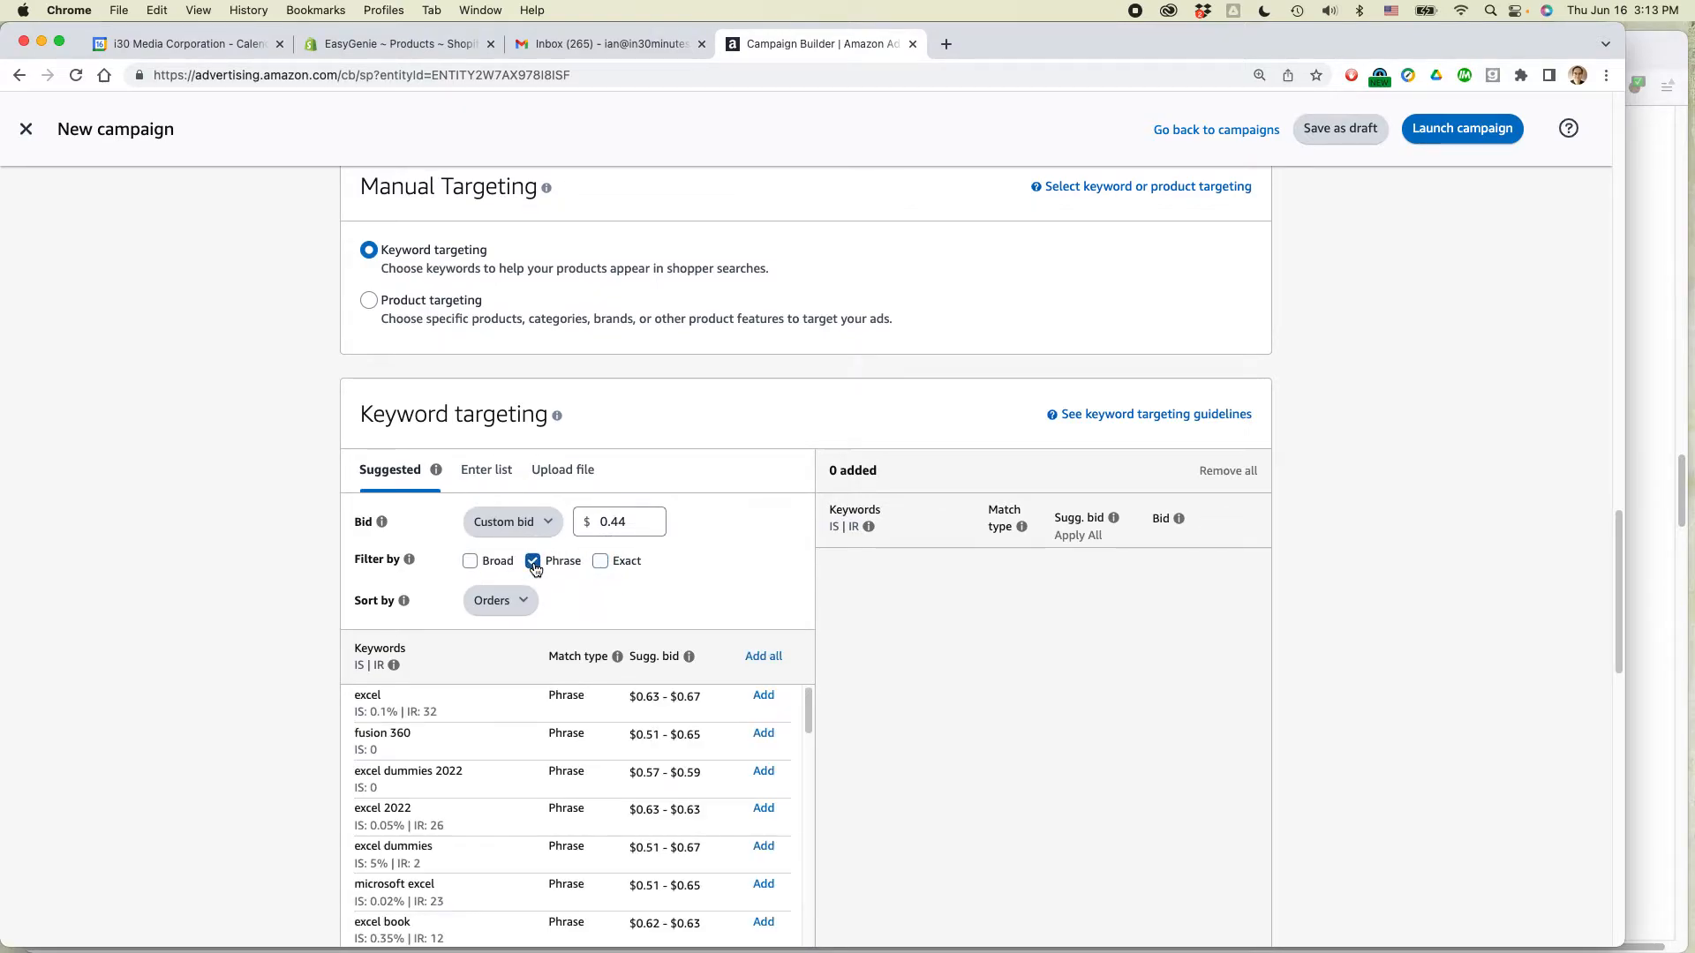
click(600, 562)
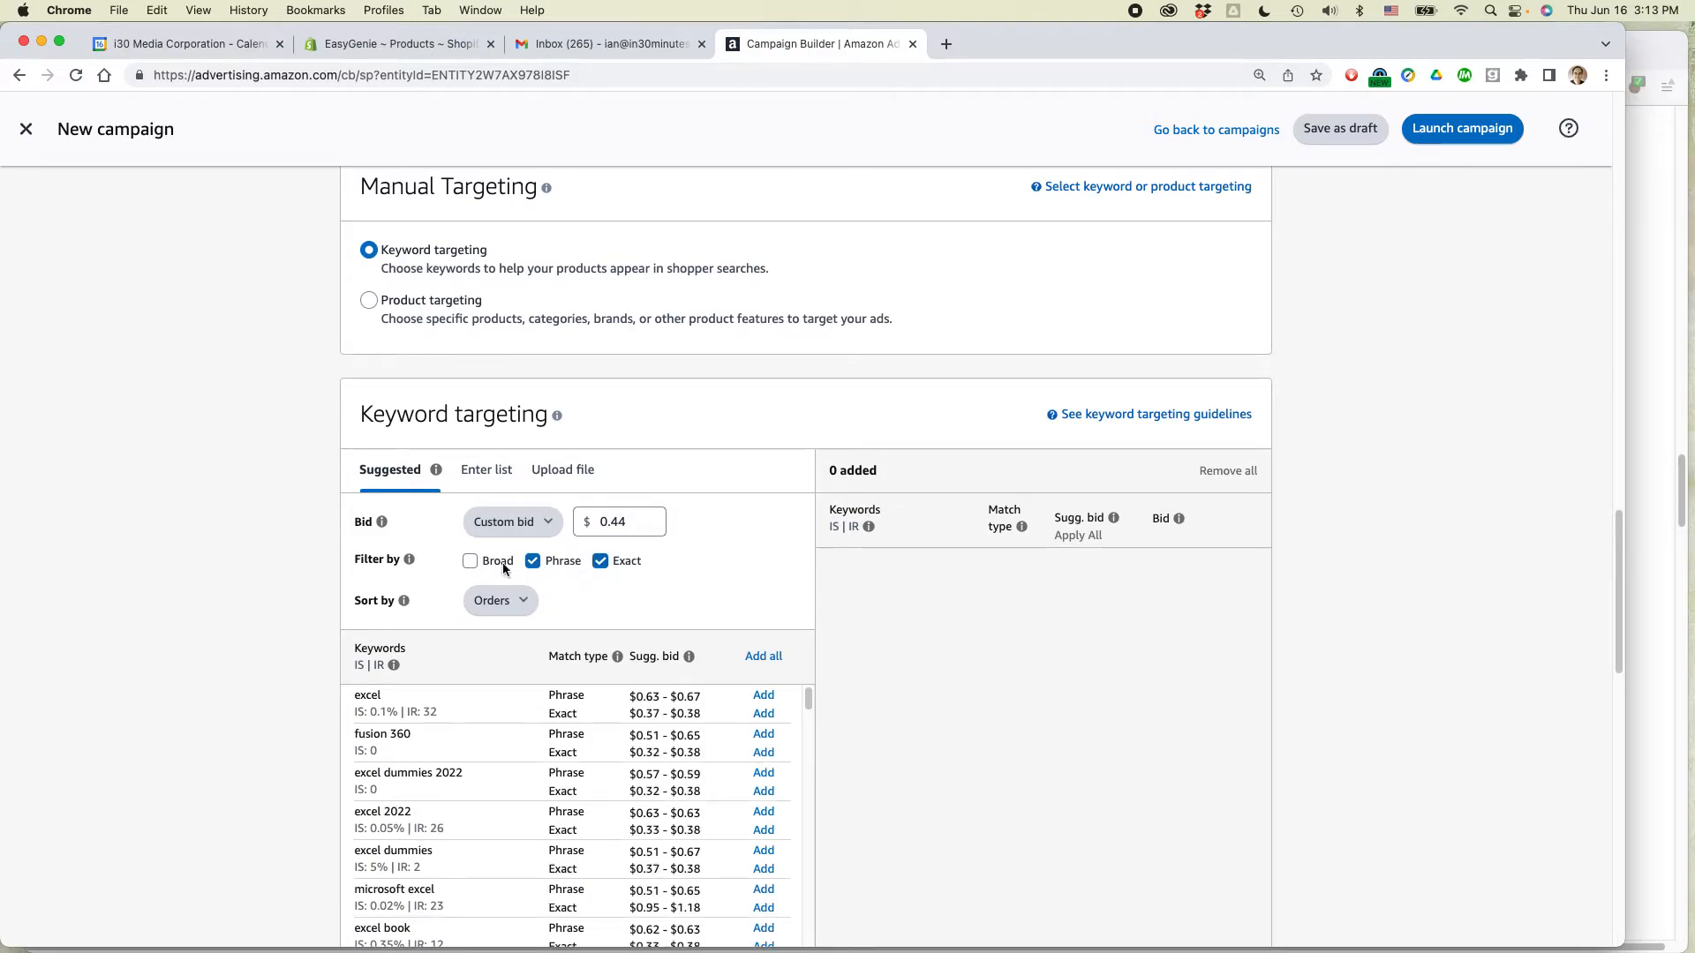
click(470, 563)
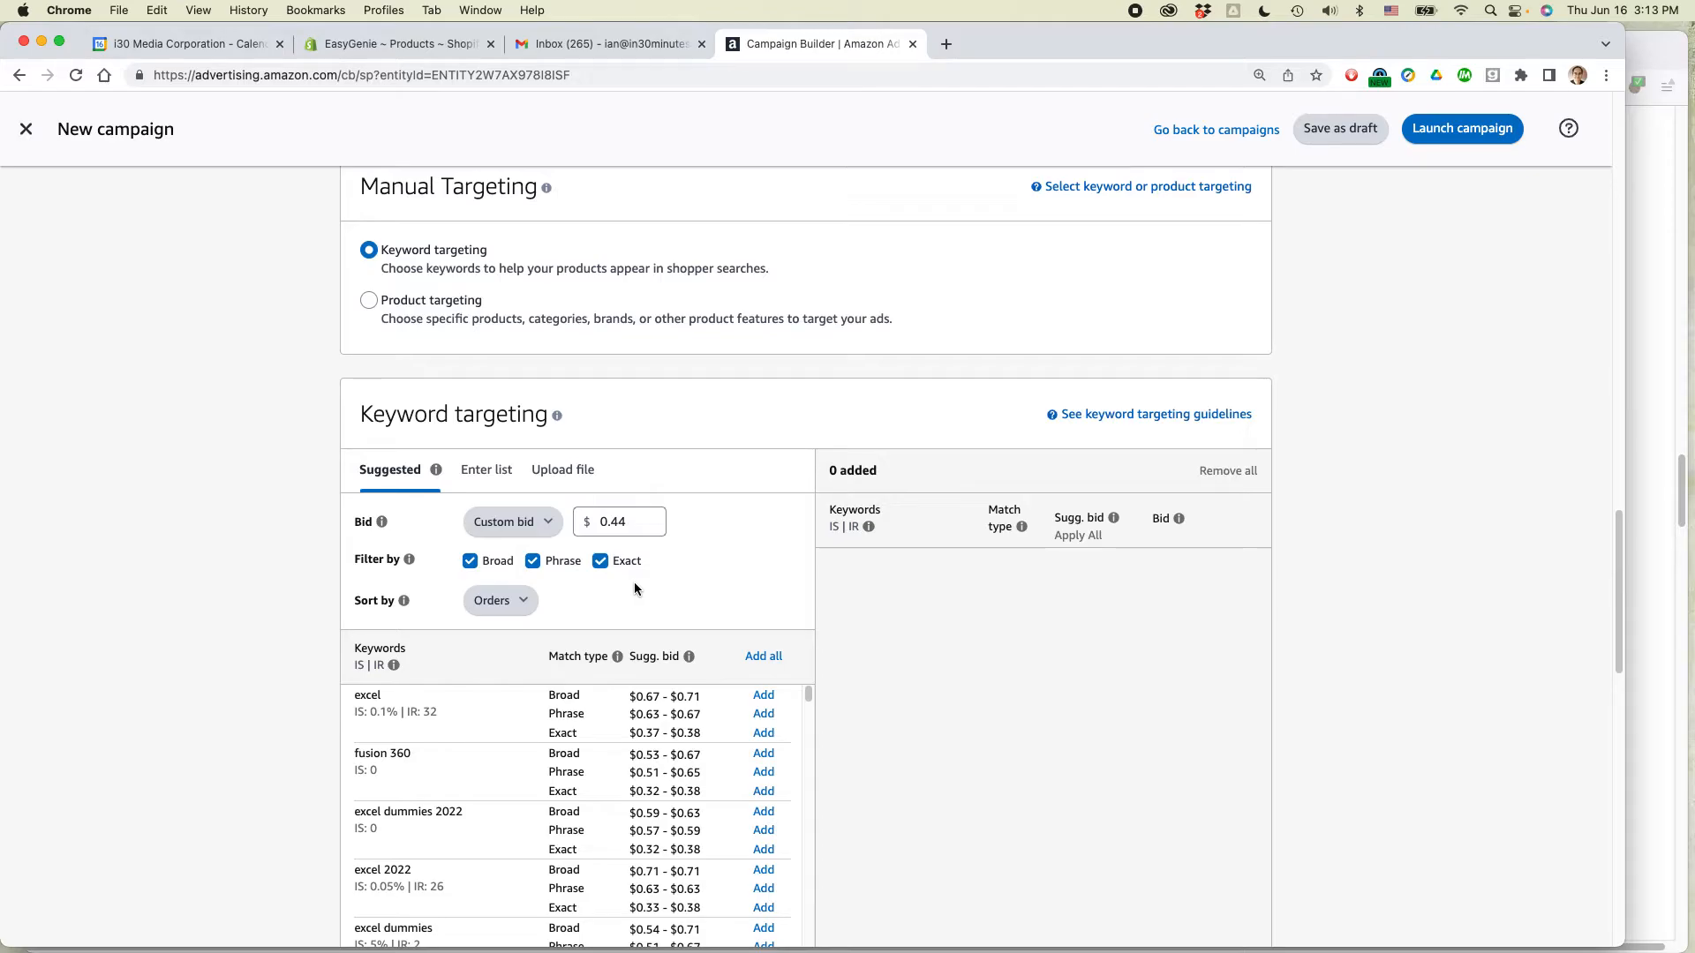
- Check the cheat sheet's star rating on its product page in Firefox and, back in Chrome, examine the suggested keywords and their explanation
key(super+Tab)
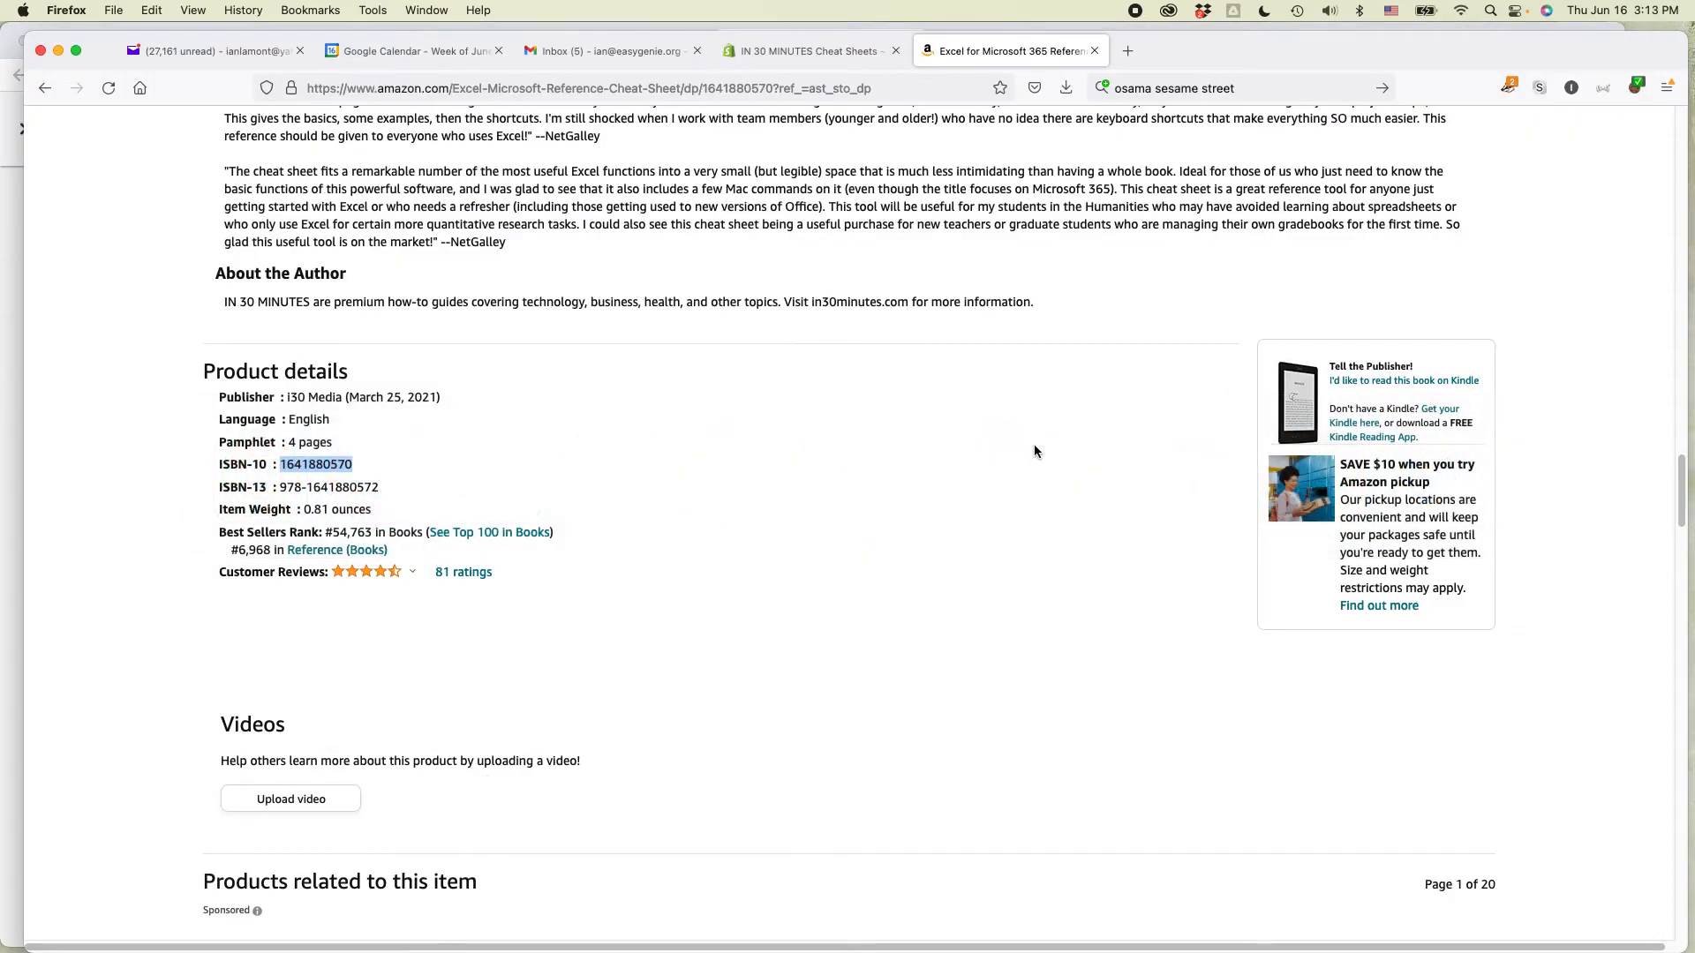
drag(1681, 490, 1671, 82)
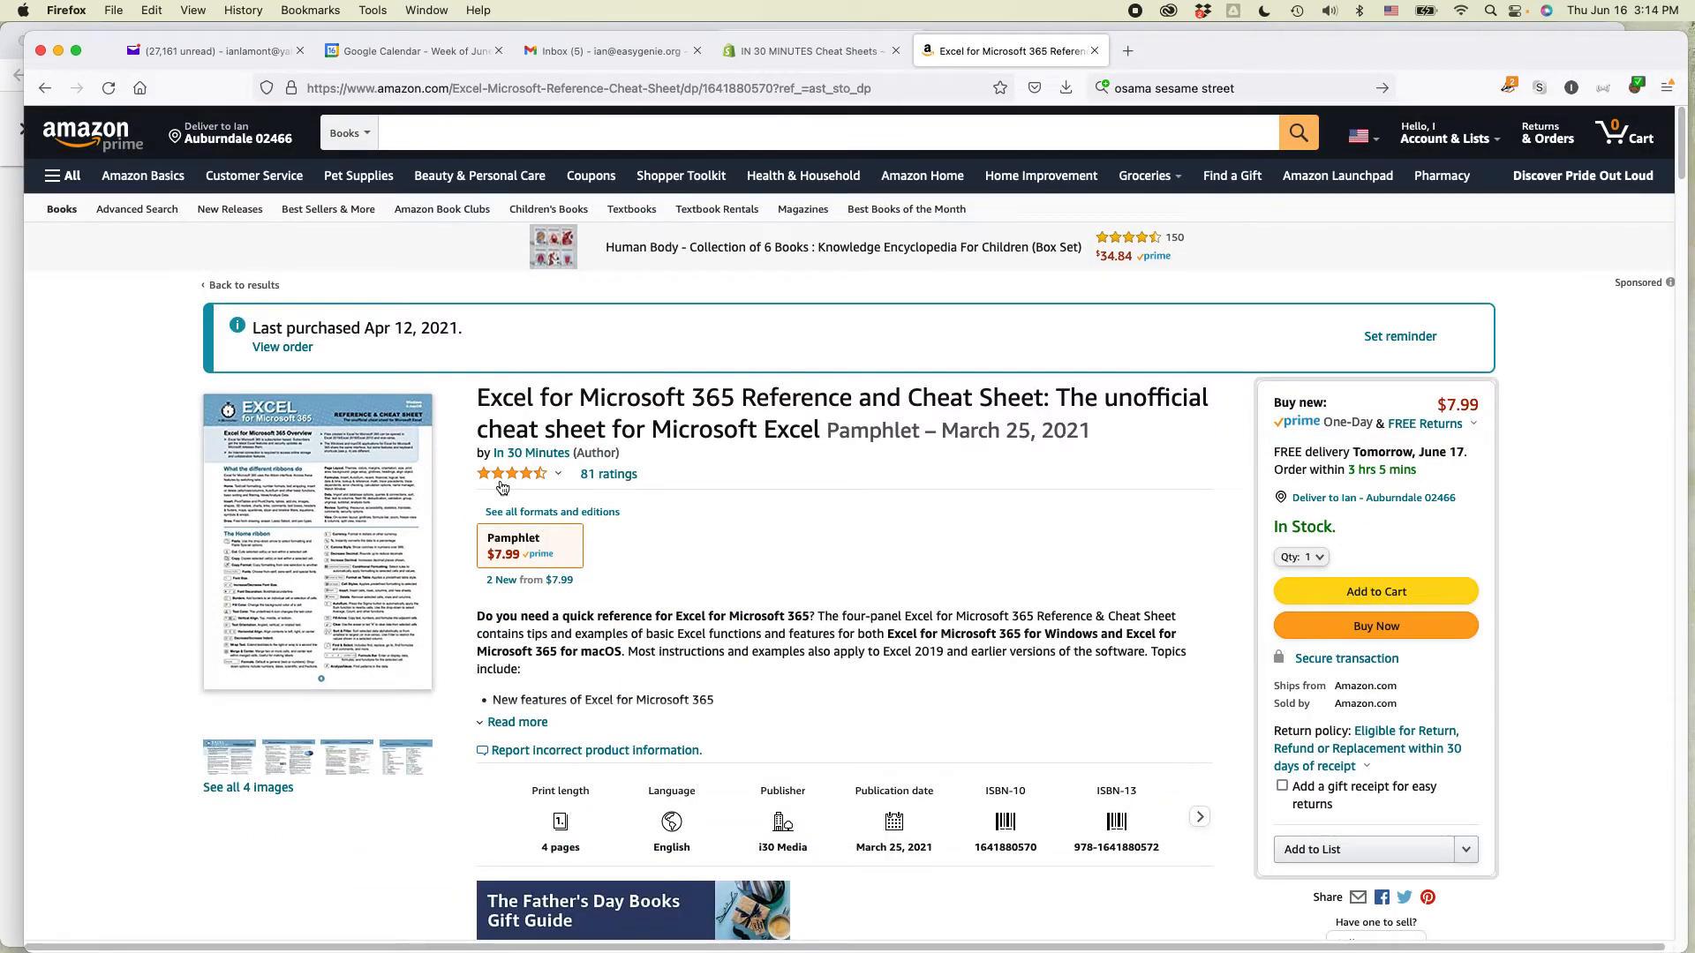
mouse_move(547, 484)
key(super+Tab)
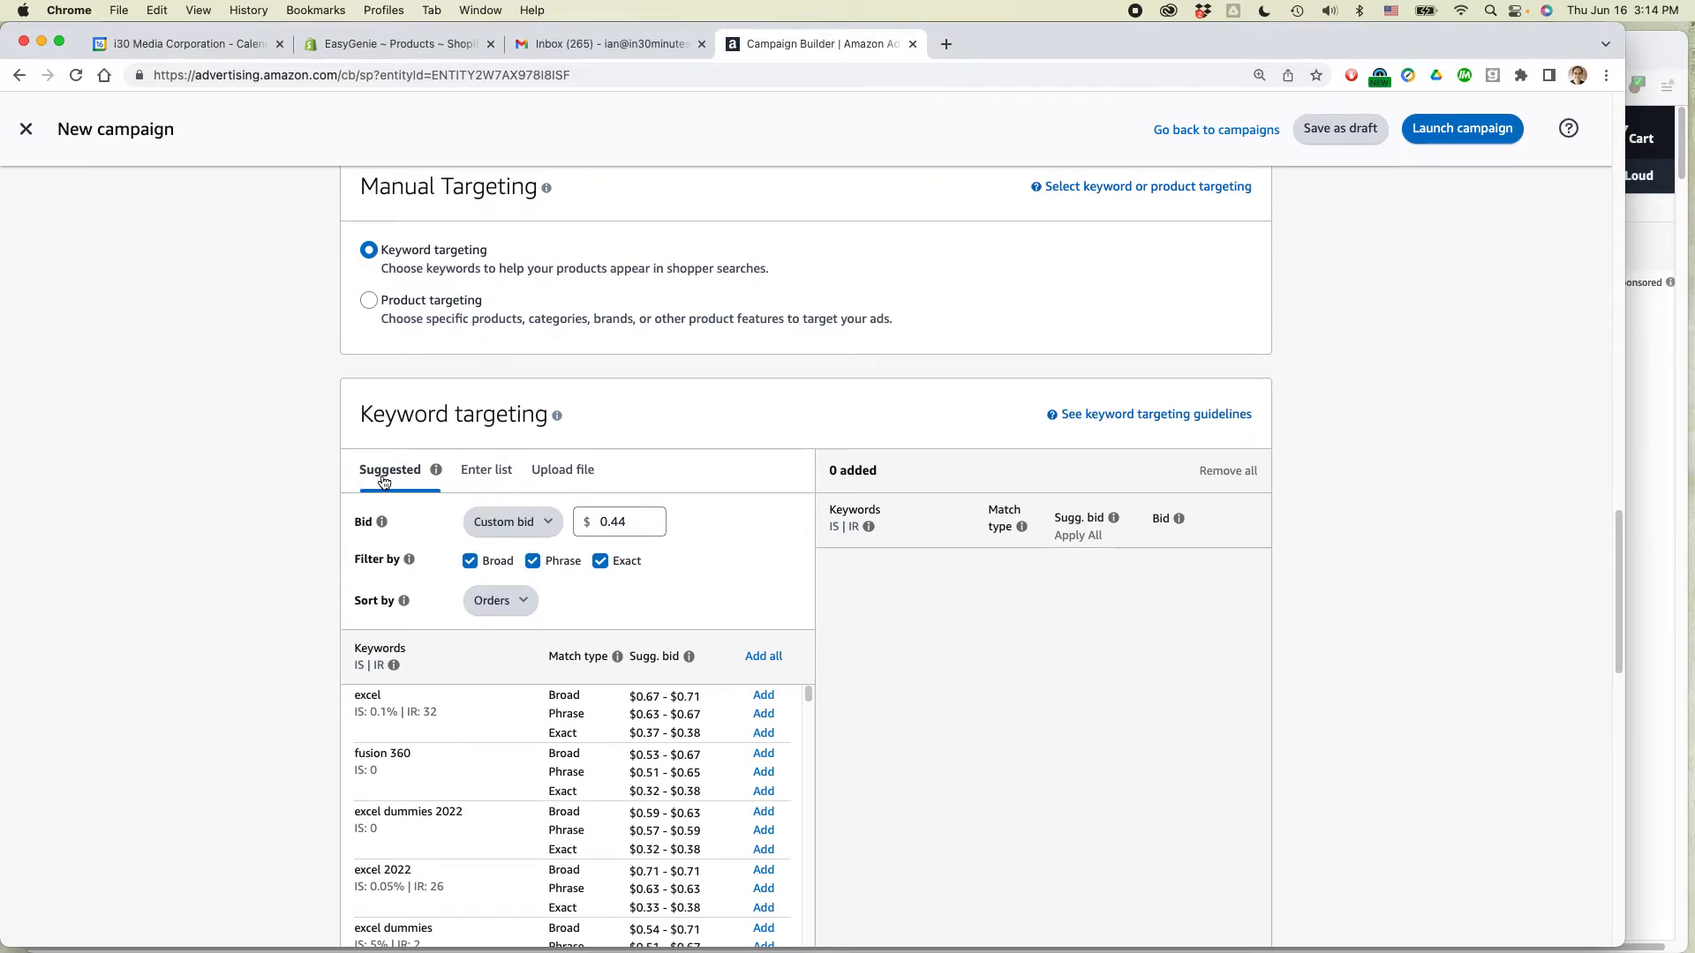
scroll(469, 722, down, 2)
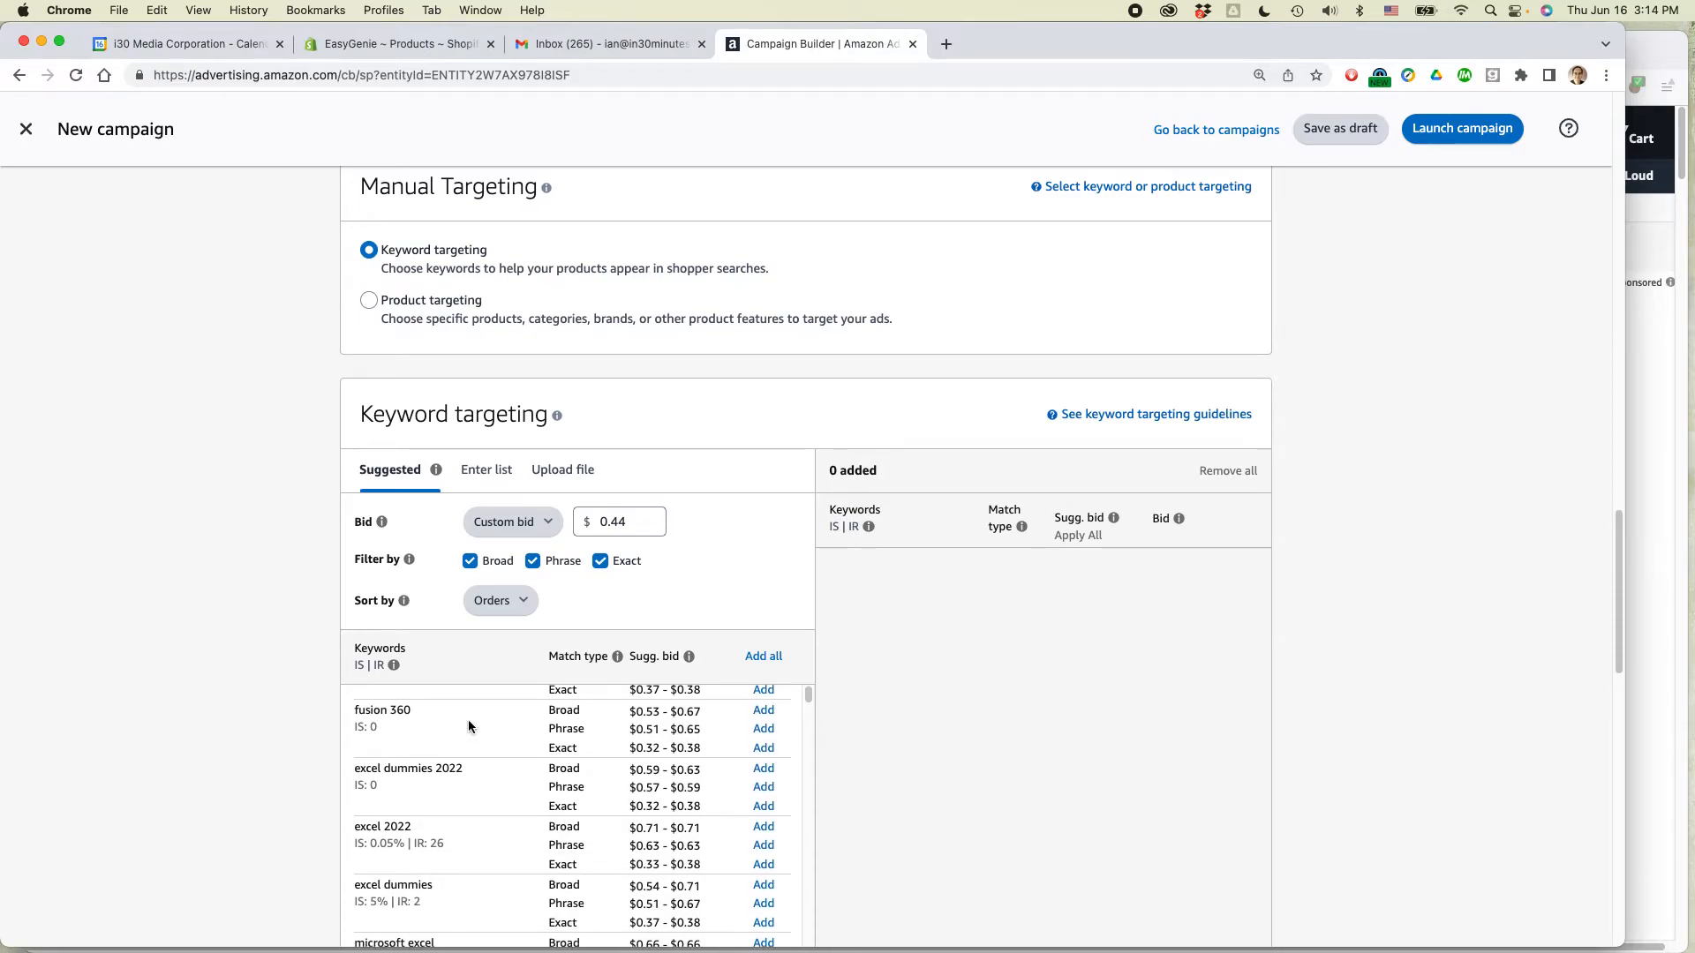
scroll(468, 726, up, 3)
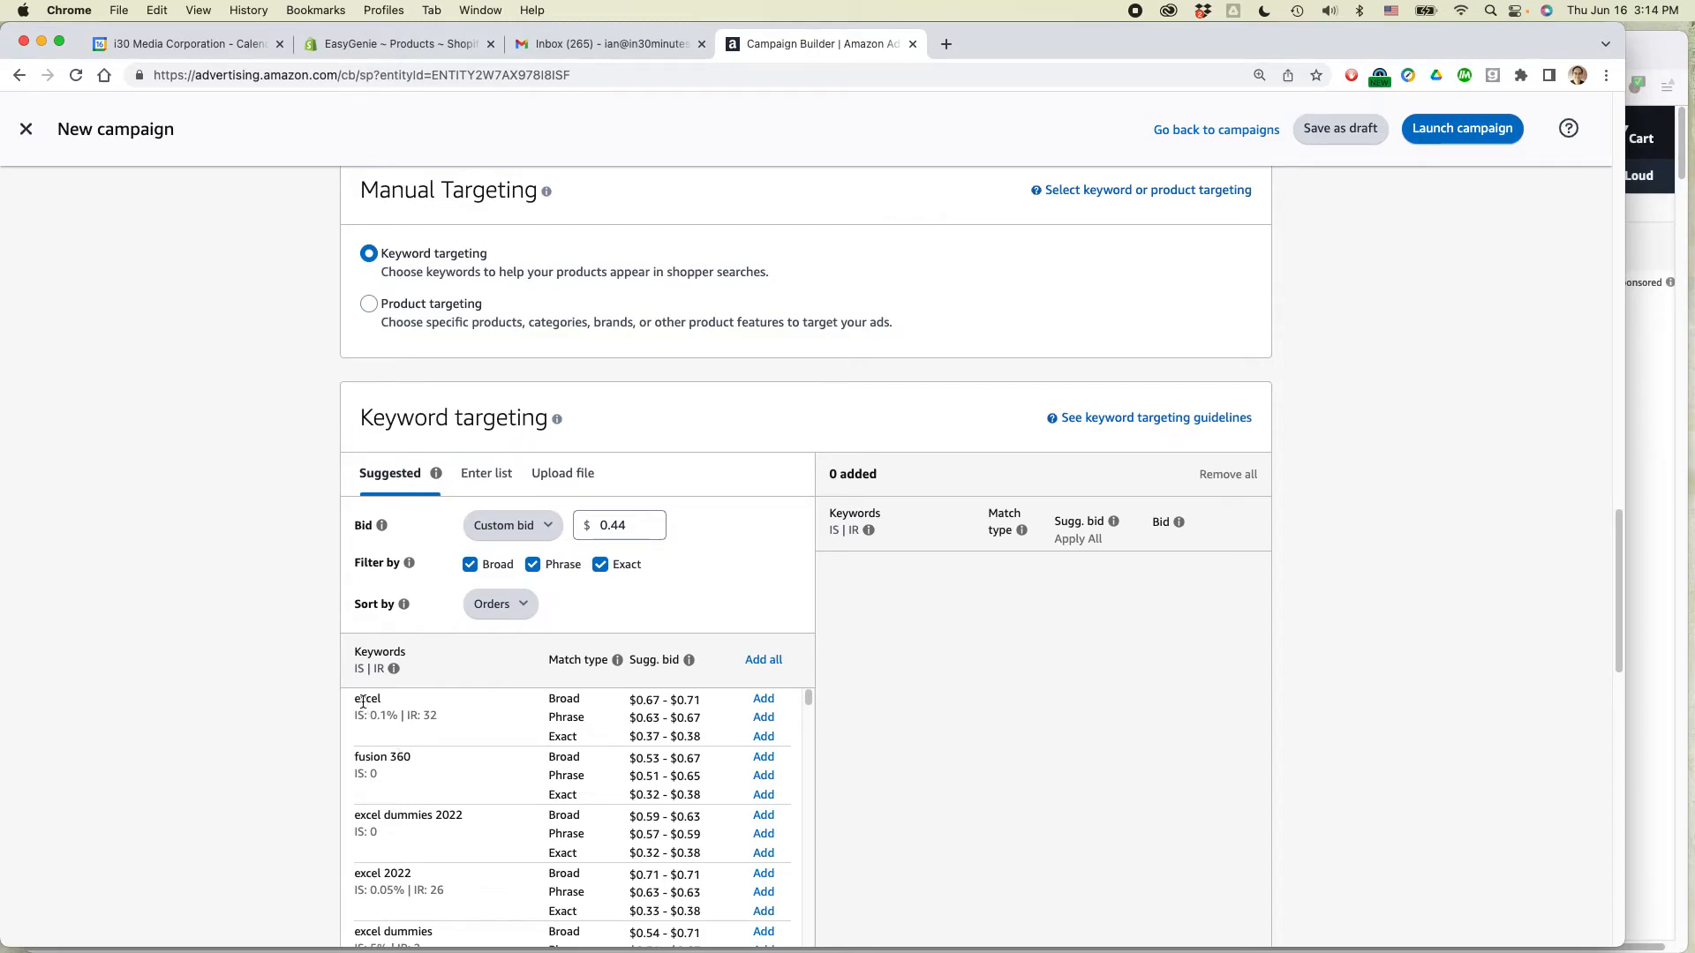
mouse_move(436, 480)
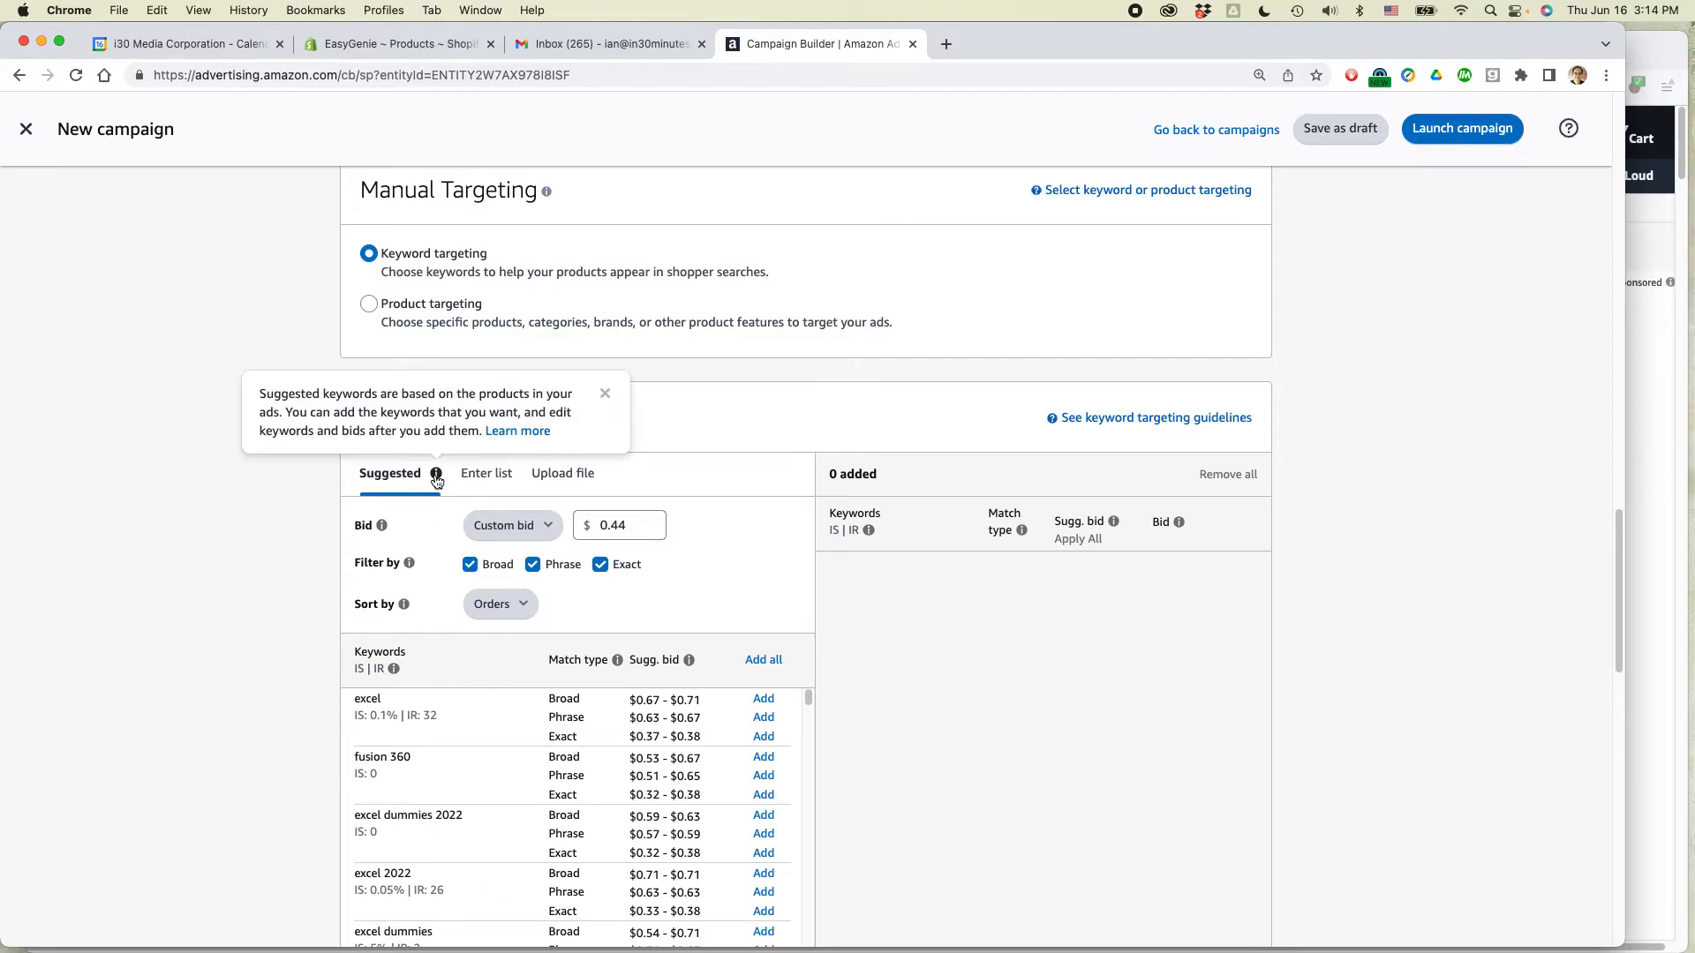
- Choose to enter a keyword list and, in Excel, copy the keyword column from the "Excel Keys Updated Aug 2021" sheet
click(495, 476)
key(super+Tab)
key(super+Tab)
key(super+c)
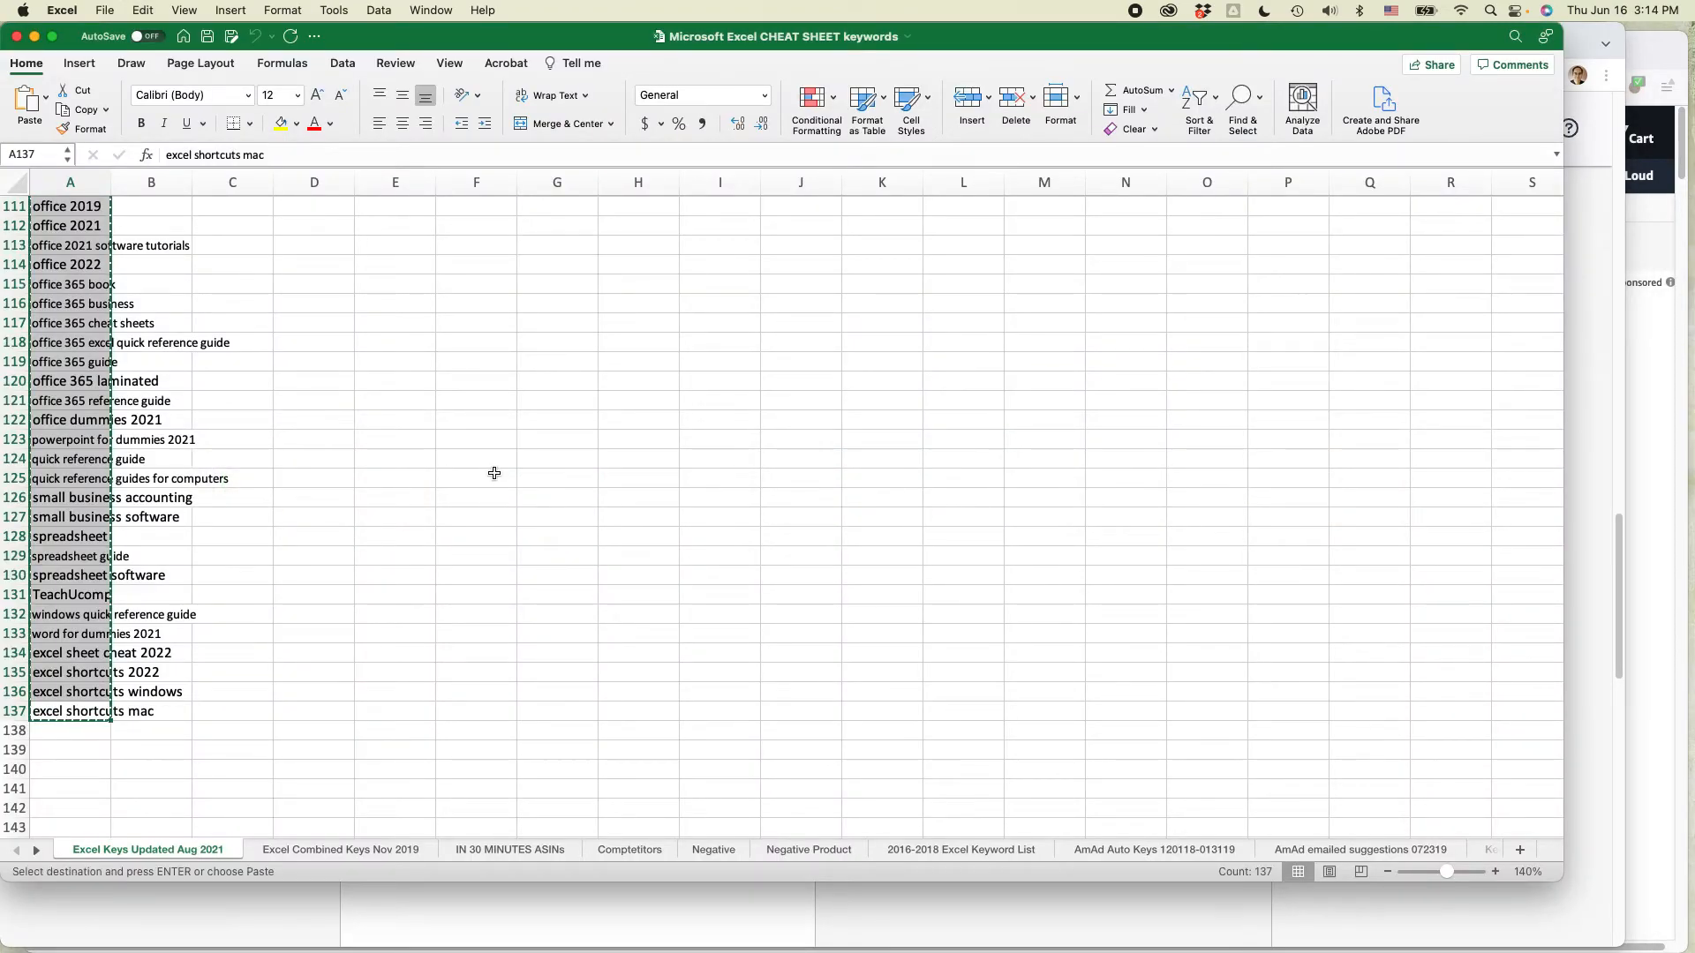
- Back in Chrome, paste the copied keyword list and add the keywords as broad, phrase and exact matches at the $0.44 custom bid
key(super+Tab)
click(464, 627)
key(super+v)
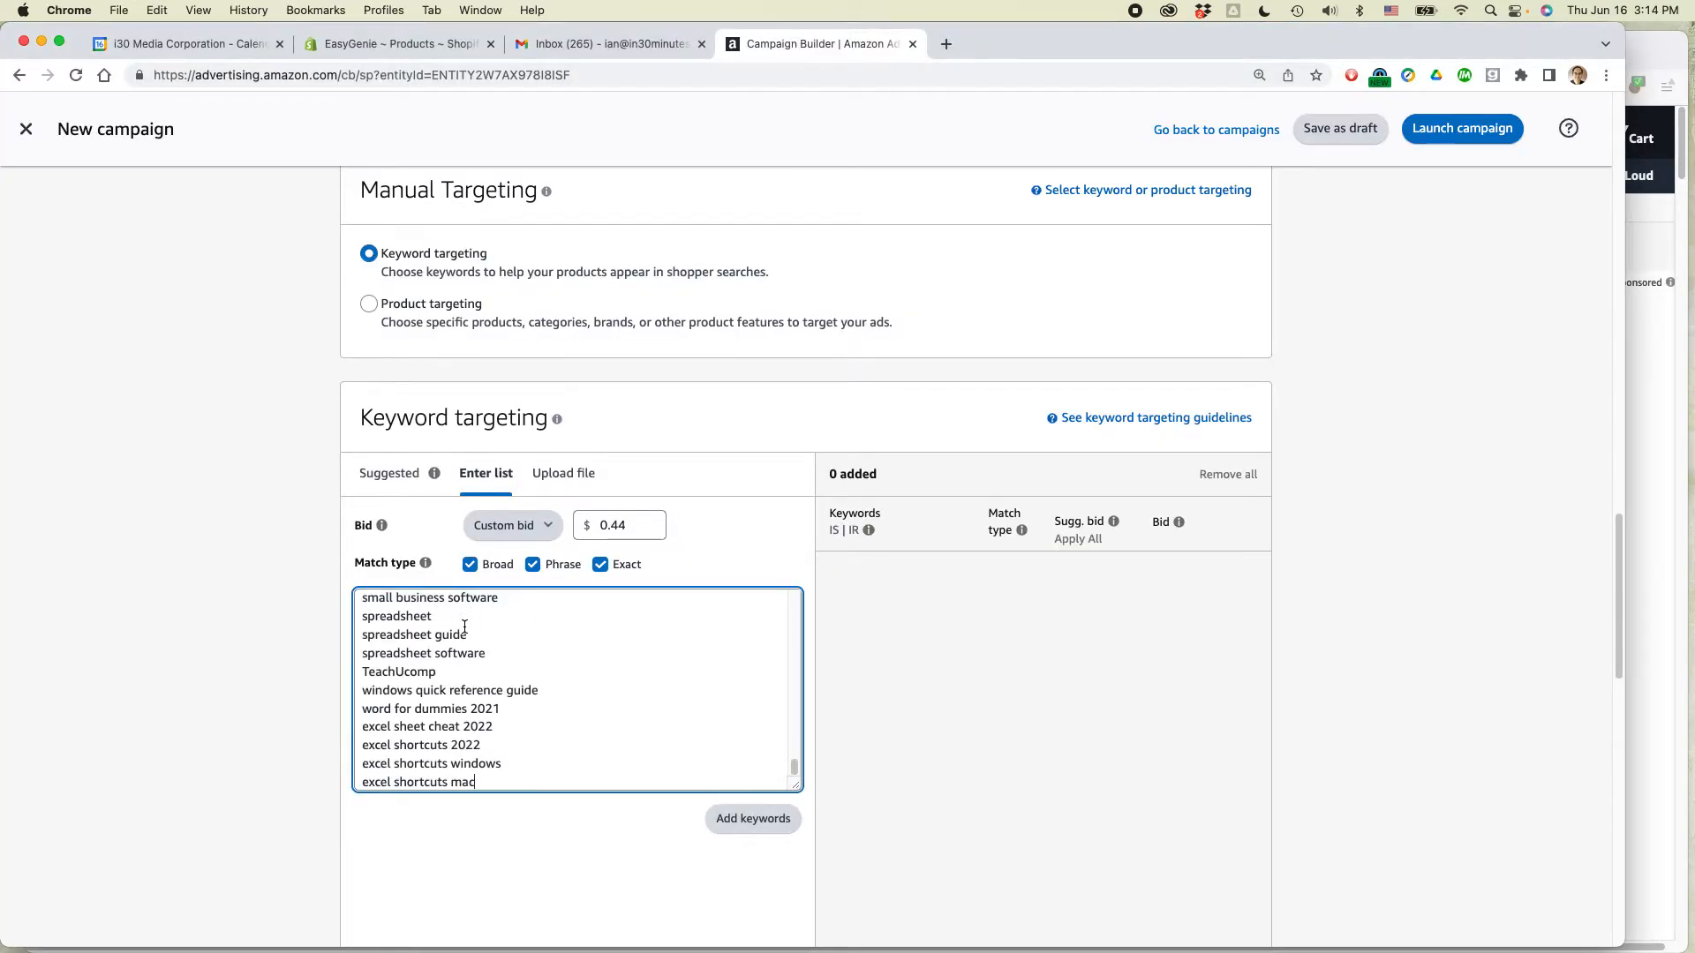
click(747, 830)
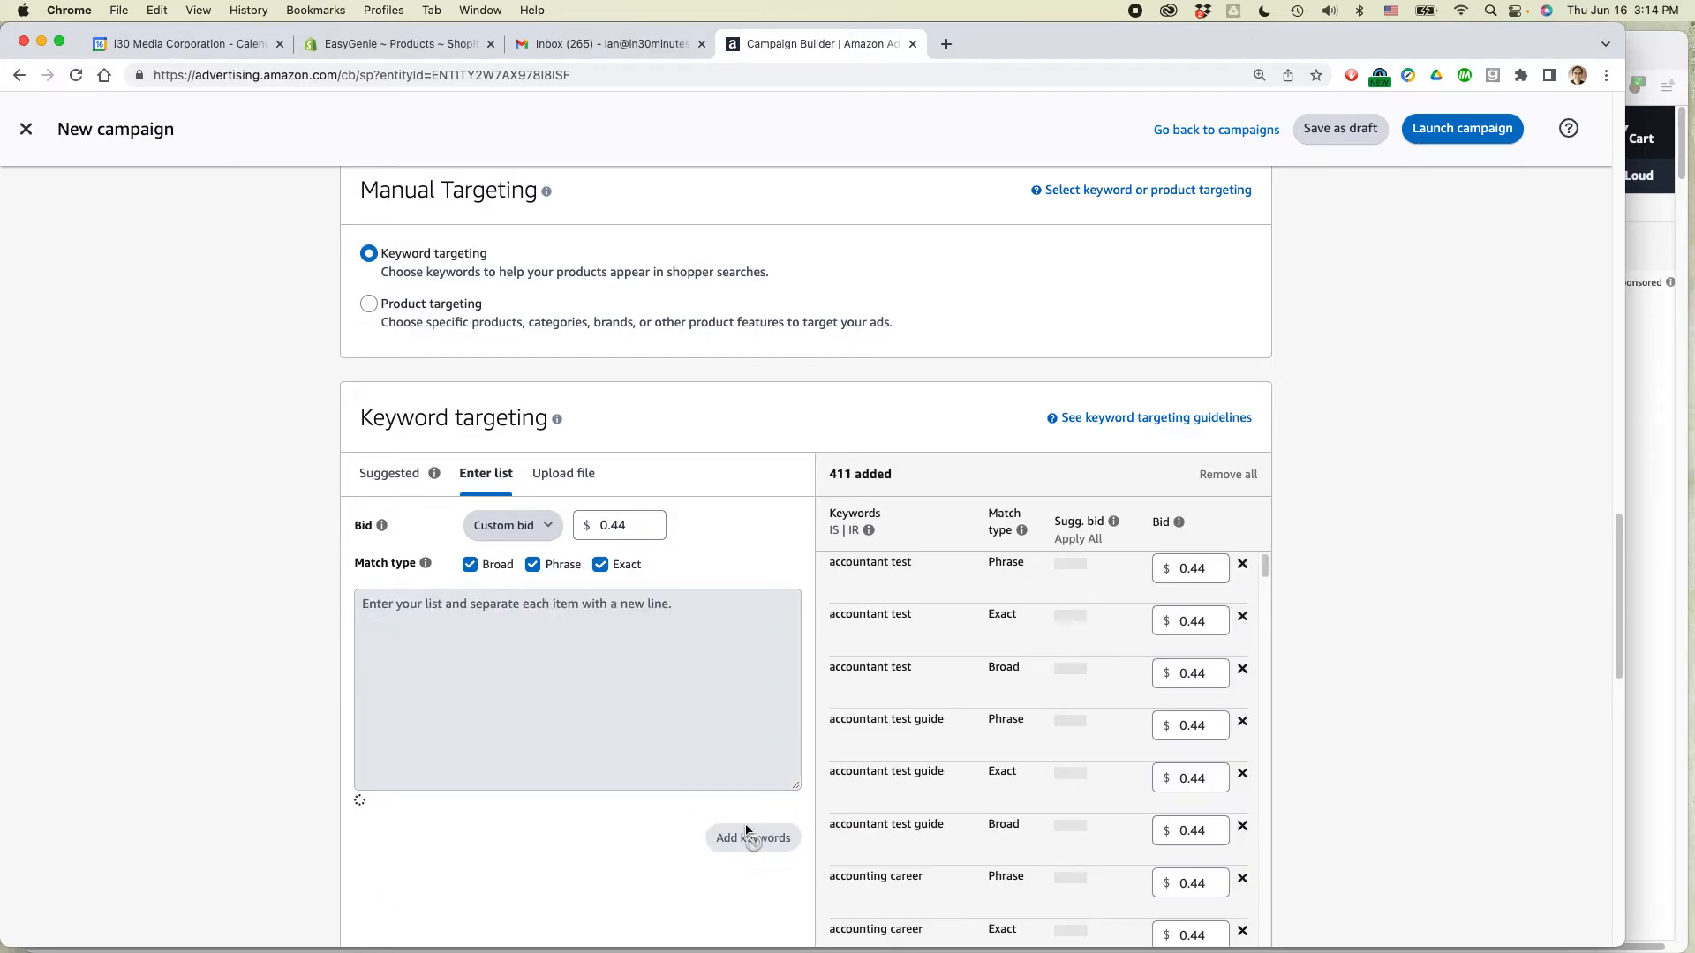
- Apply the suggested bid of $0.34 to the broad match keyword "accountant test"
scroll(1419, 538, down, 3)
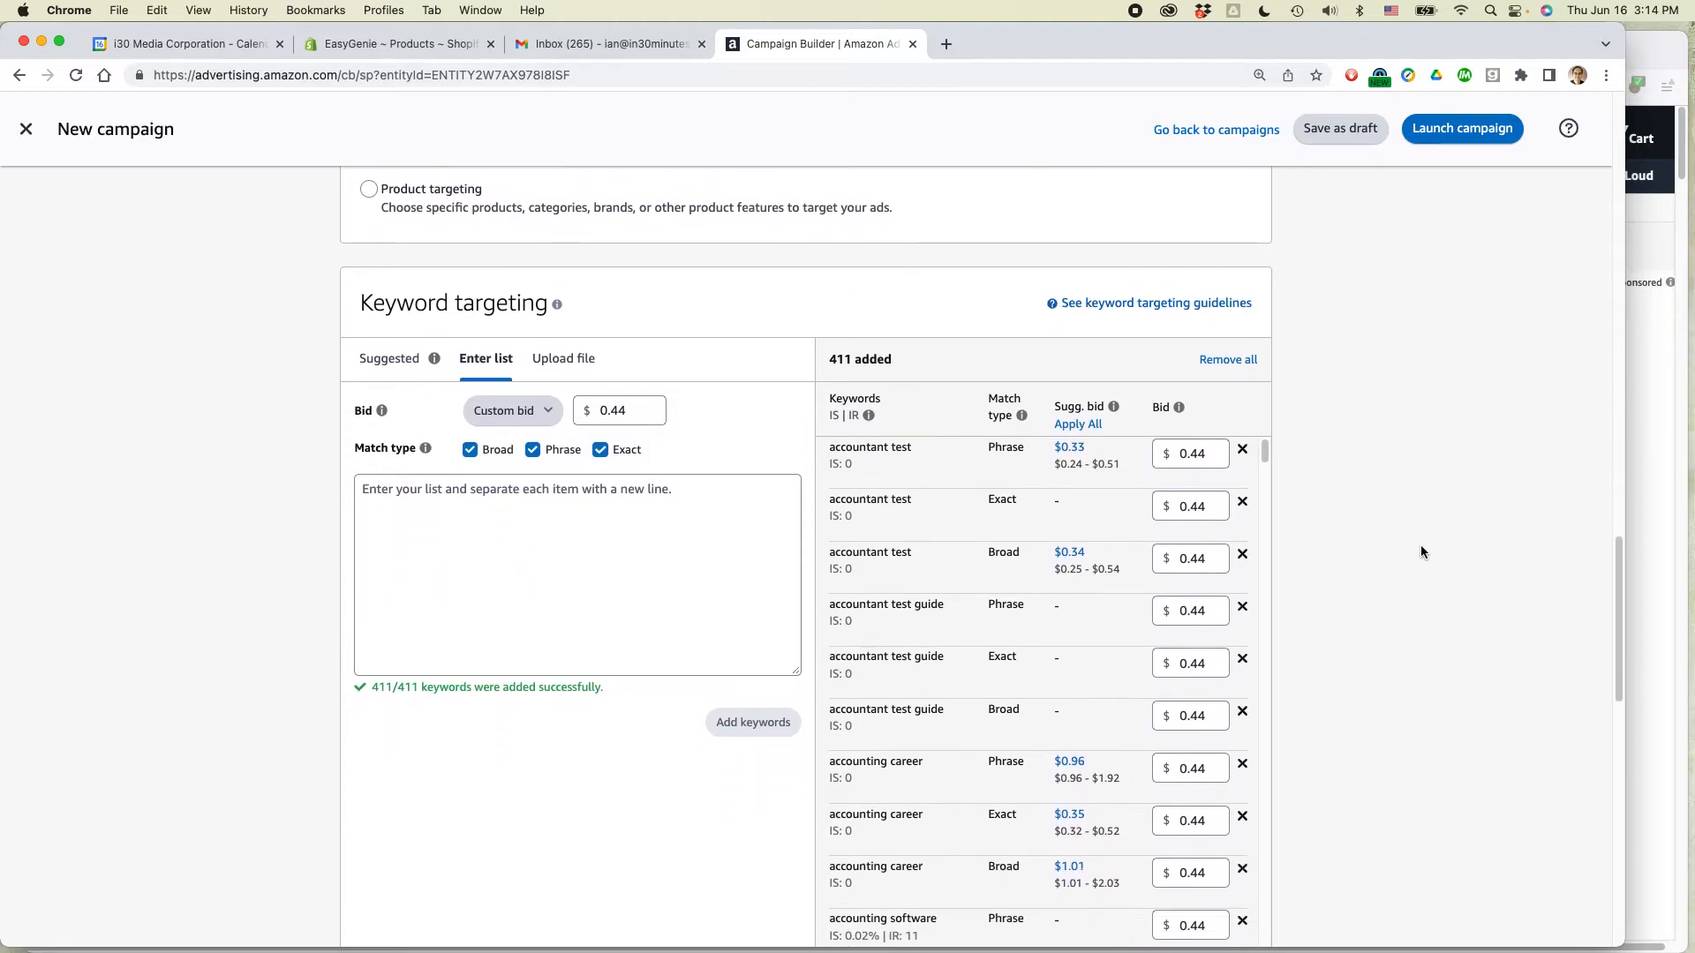
scroll(1421, 543, down, 1)
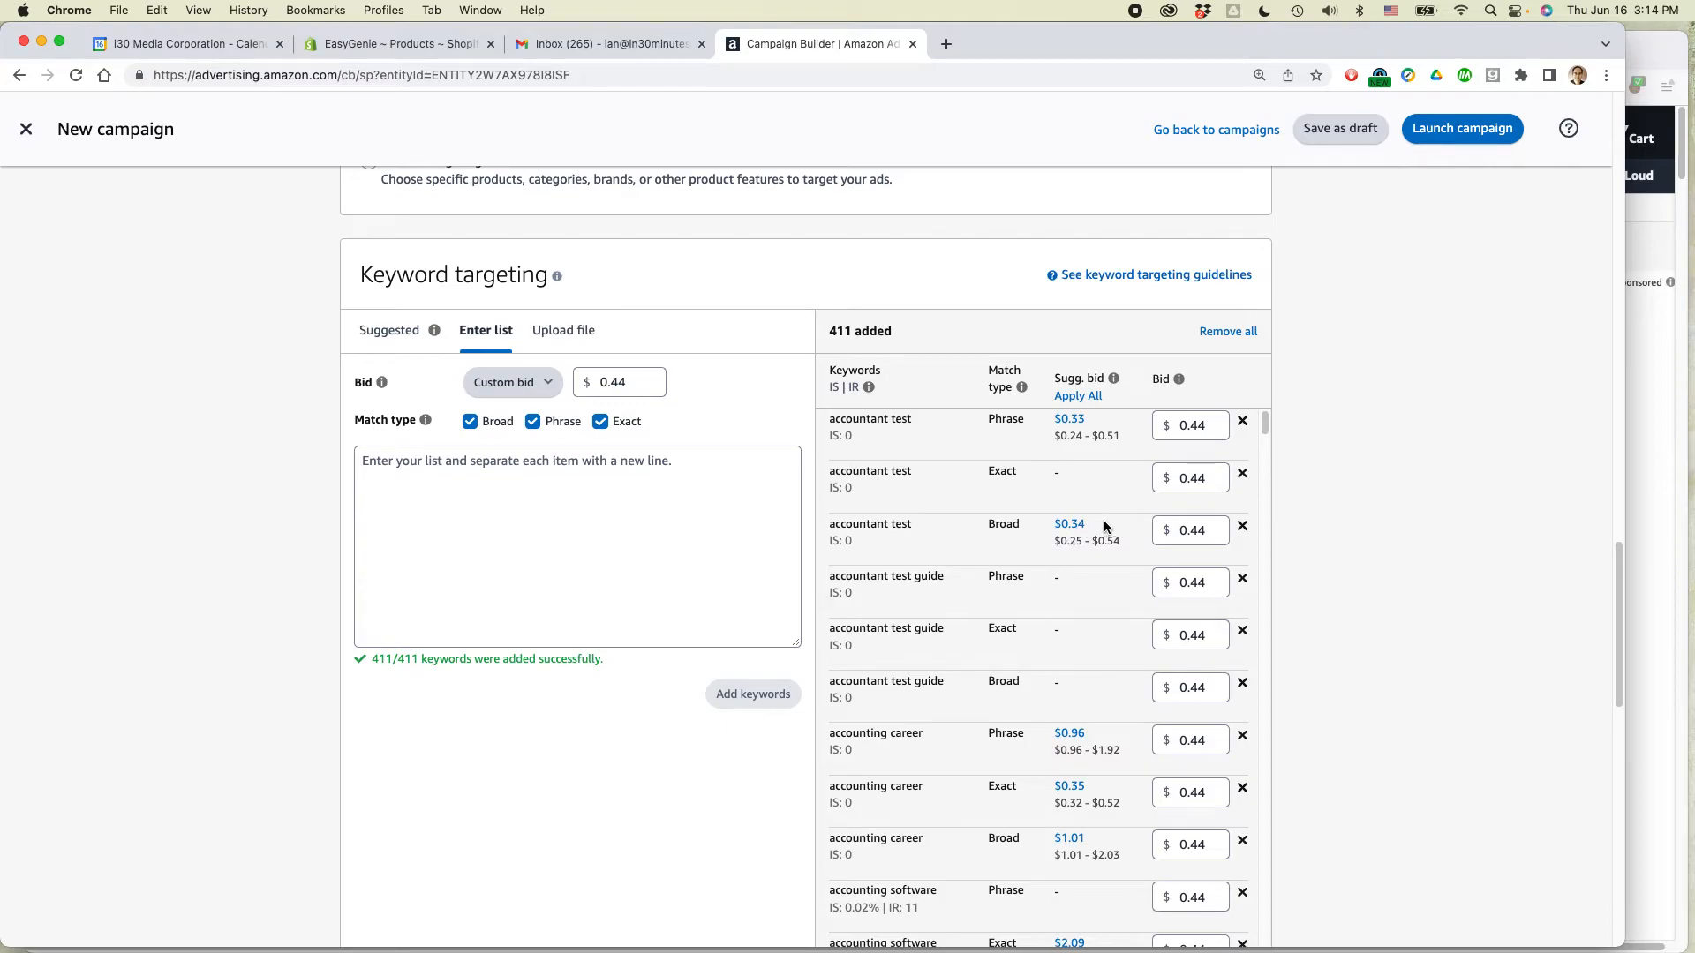
click(1071, 525)
- Expand negative keyword targeting and, in Excel, copy the five Microsoft 365 cheat sheet titles in A10:A14 of the Negative sheet
scroll(1475, 615, down, 5)
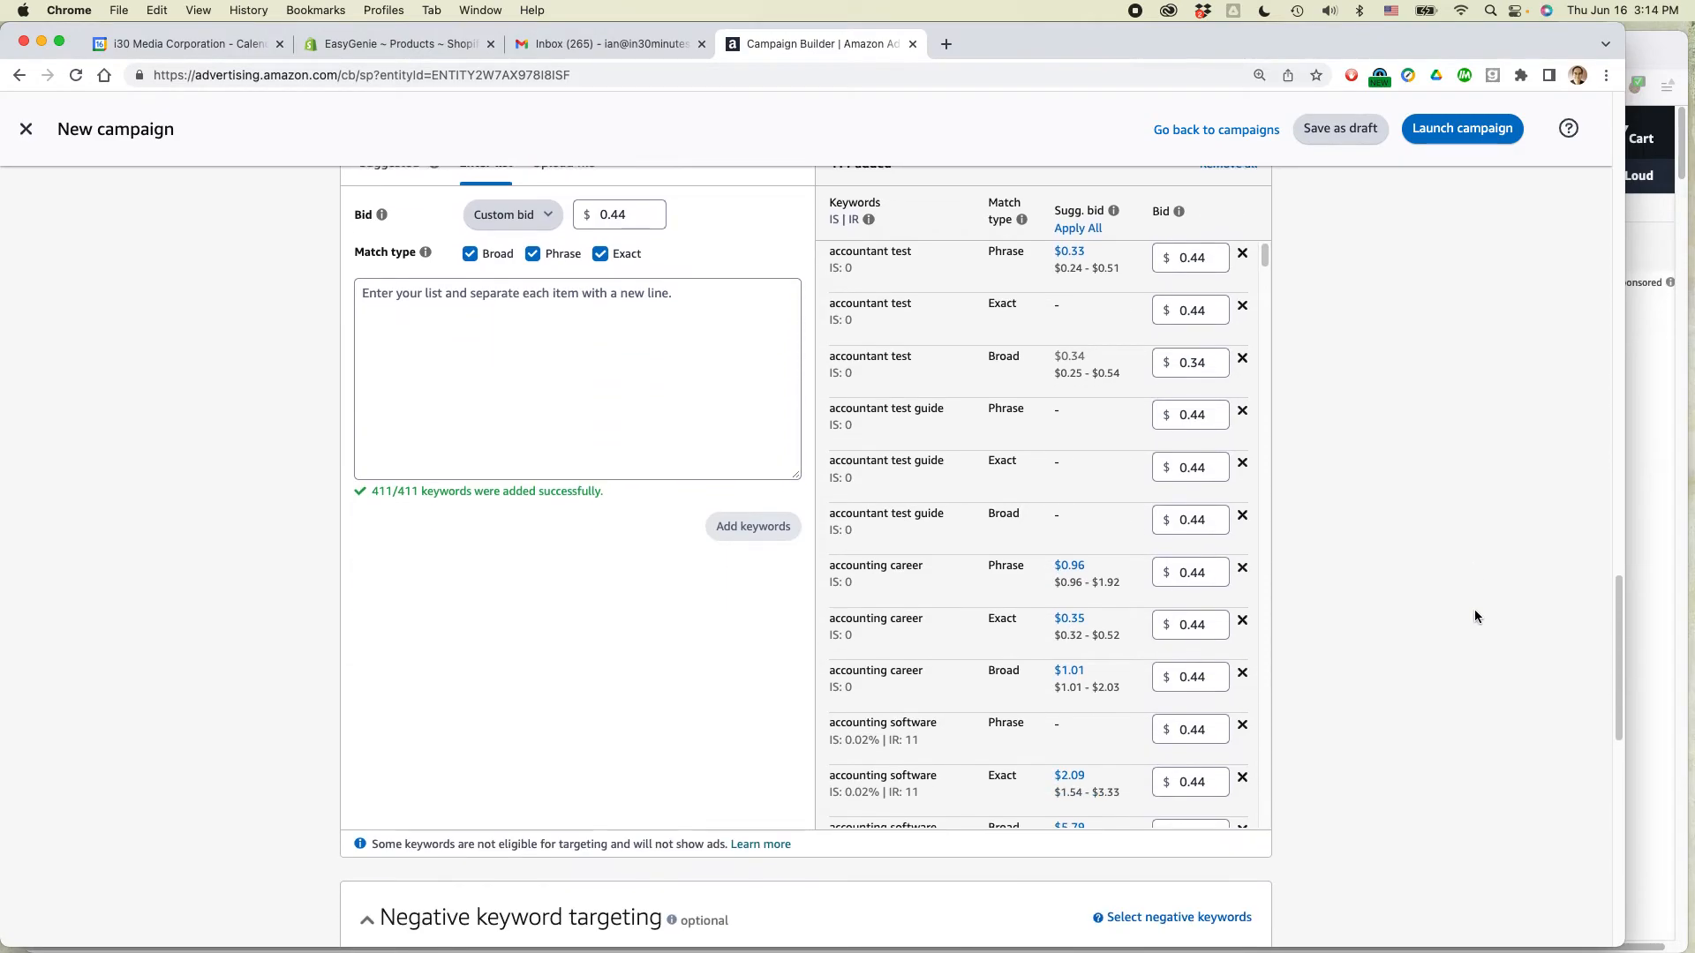
click(432, 668)
key(super+Tab)
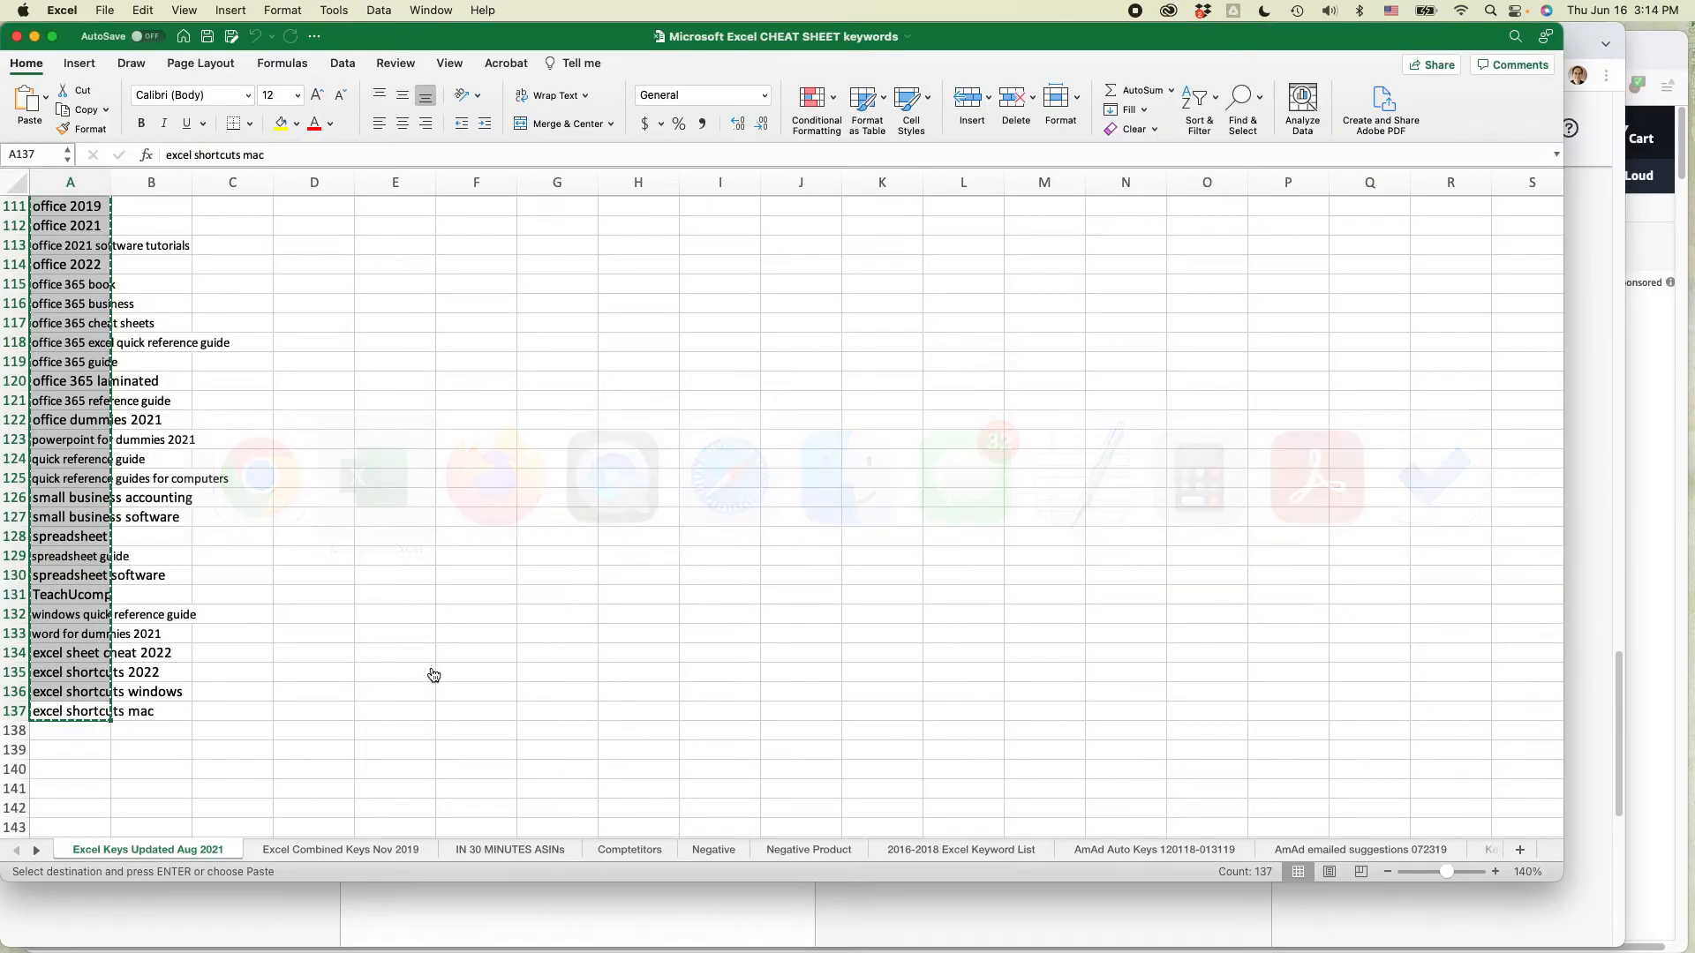
click(713, 849)
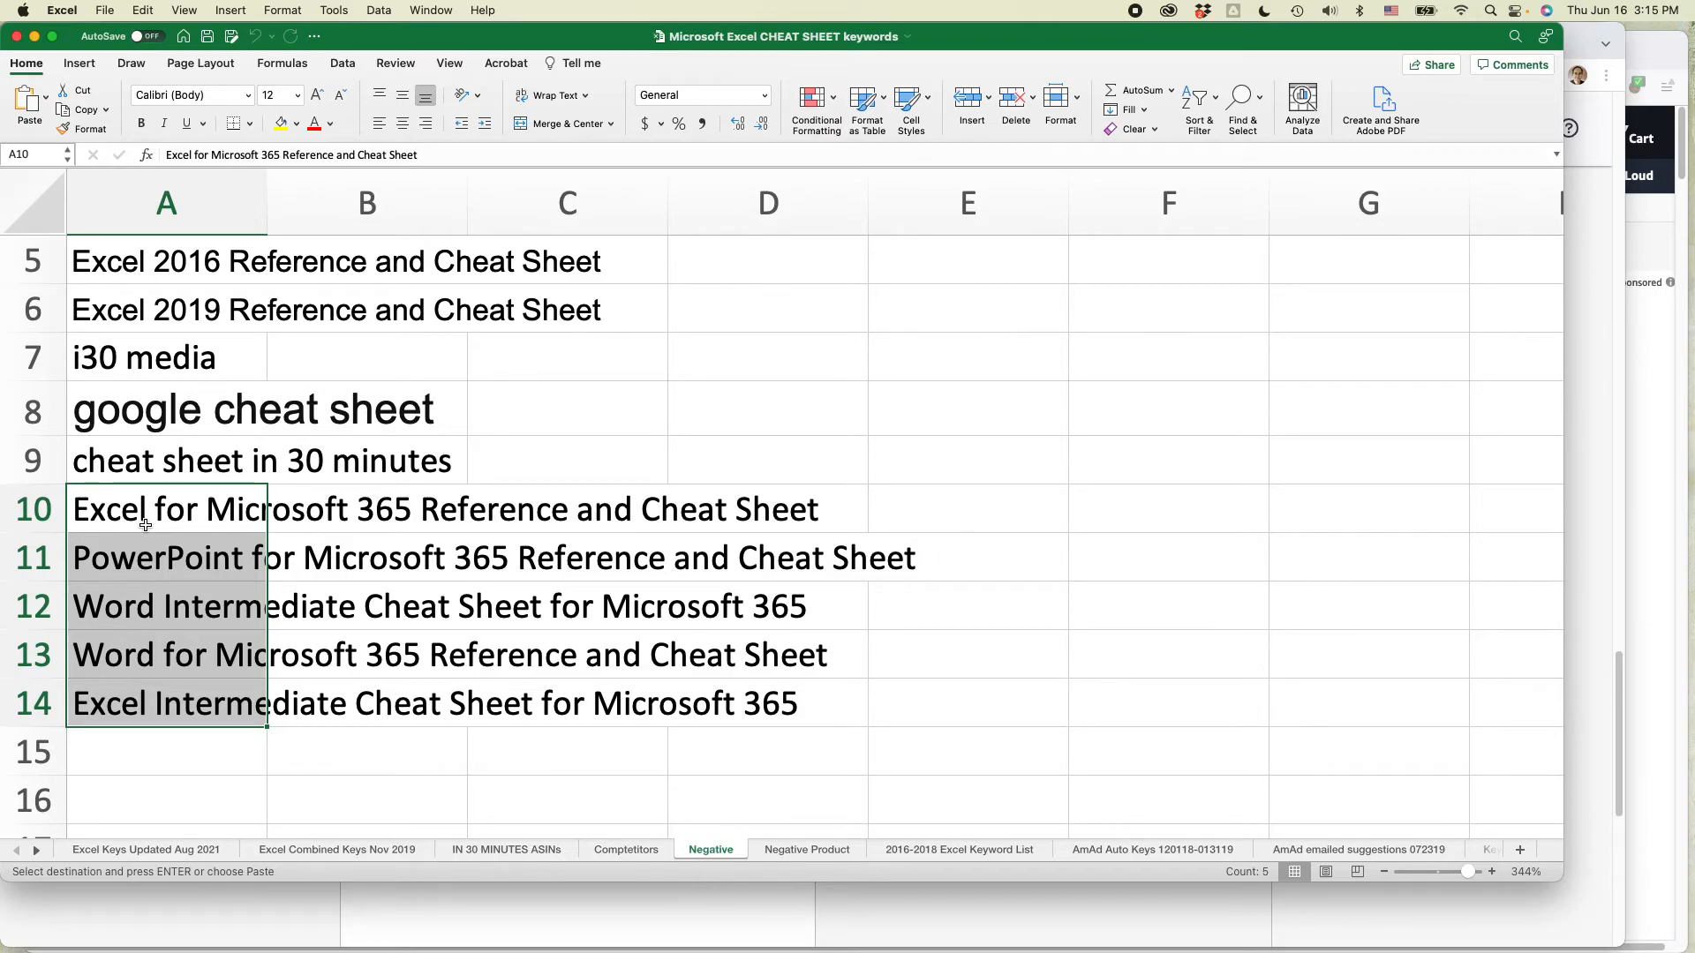
- Back in Chrome, paste the five copied titles and add them as negative exact keywords
key(super+Tab)
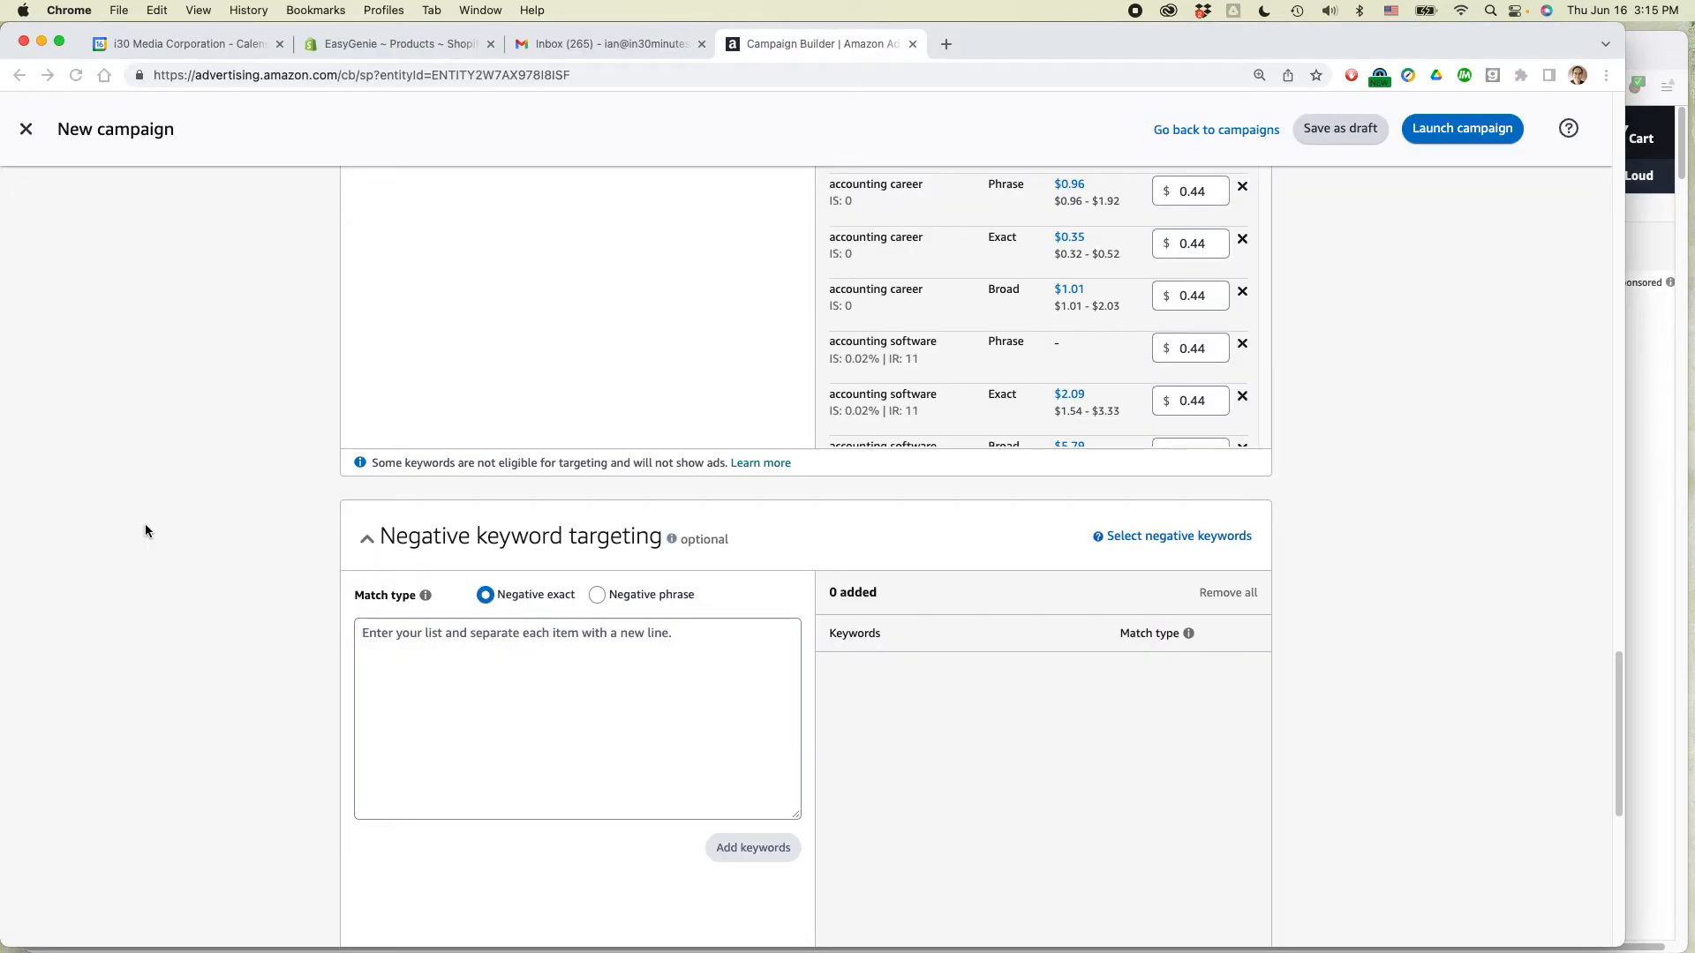
key(super+v)
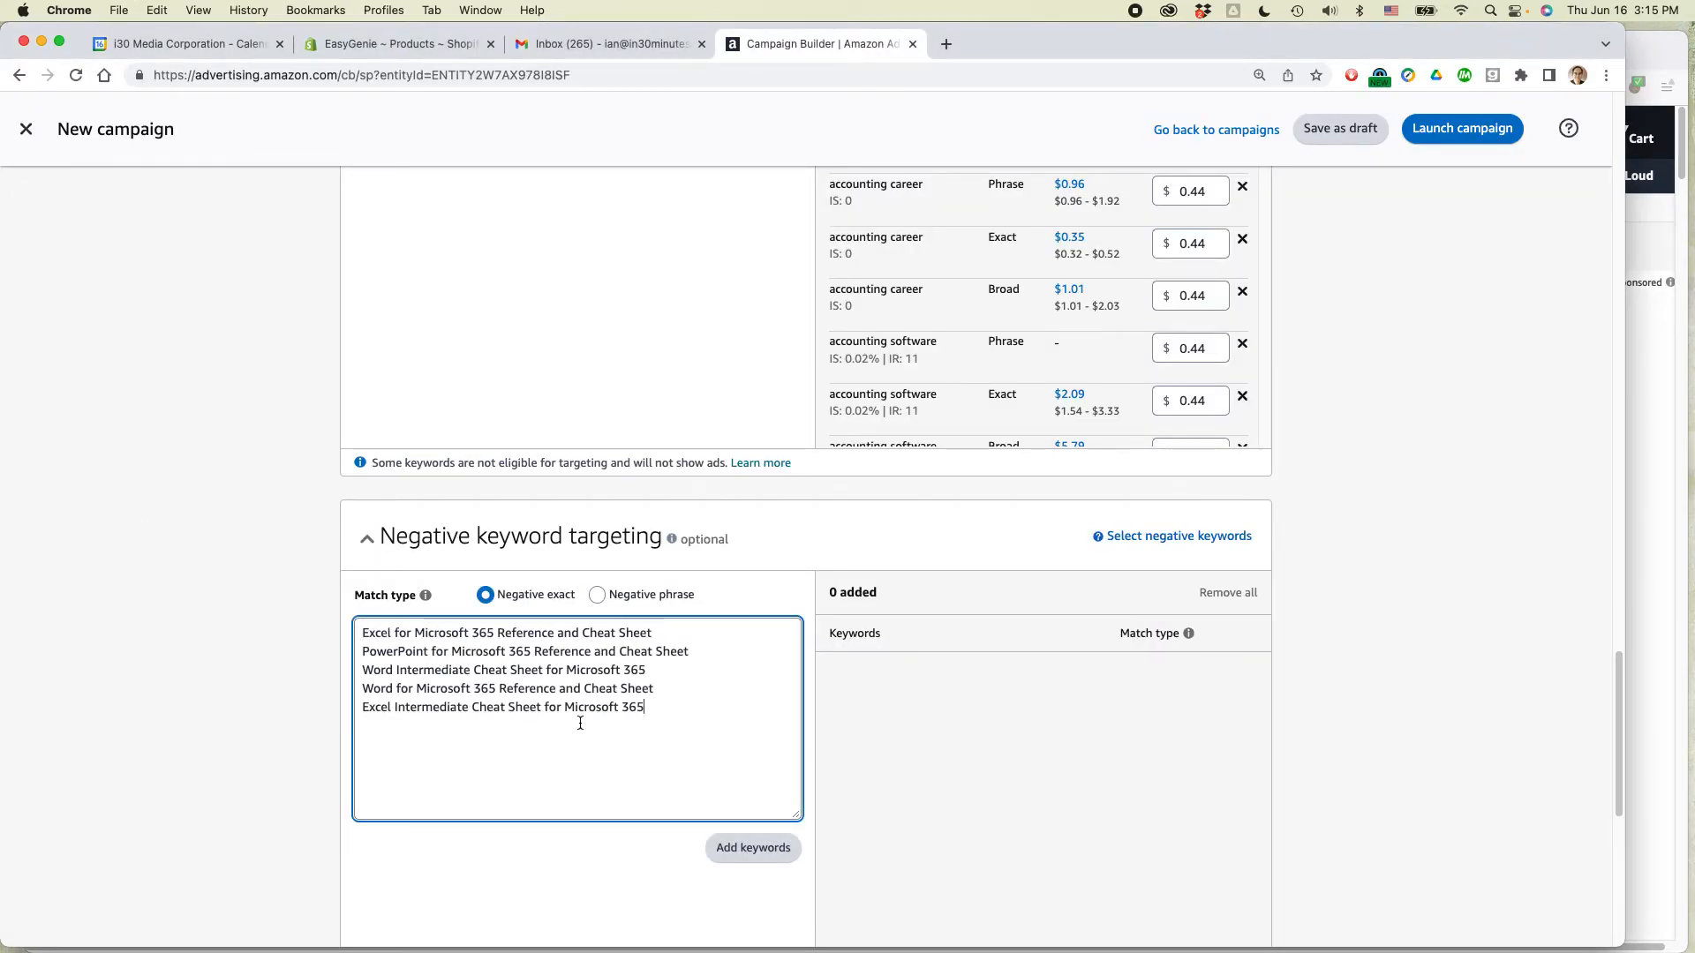
click(758, 849)
- Review the campaign's negative keywords, name, daily budget, bidding strategy, placement adjustments, ad format, ad group and advertised product
scroll(270, 556, down, 7)
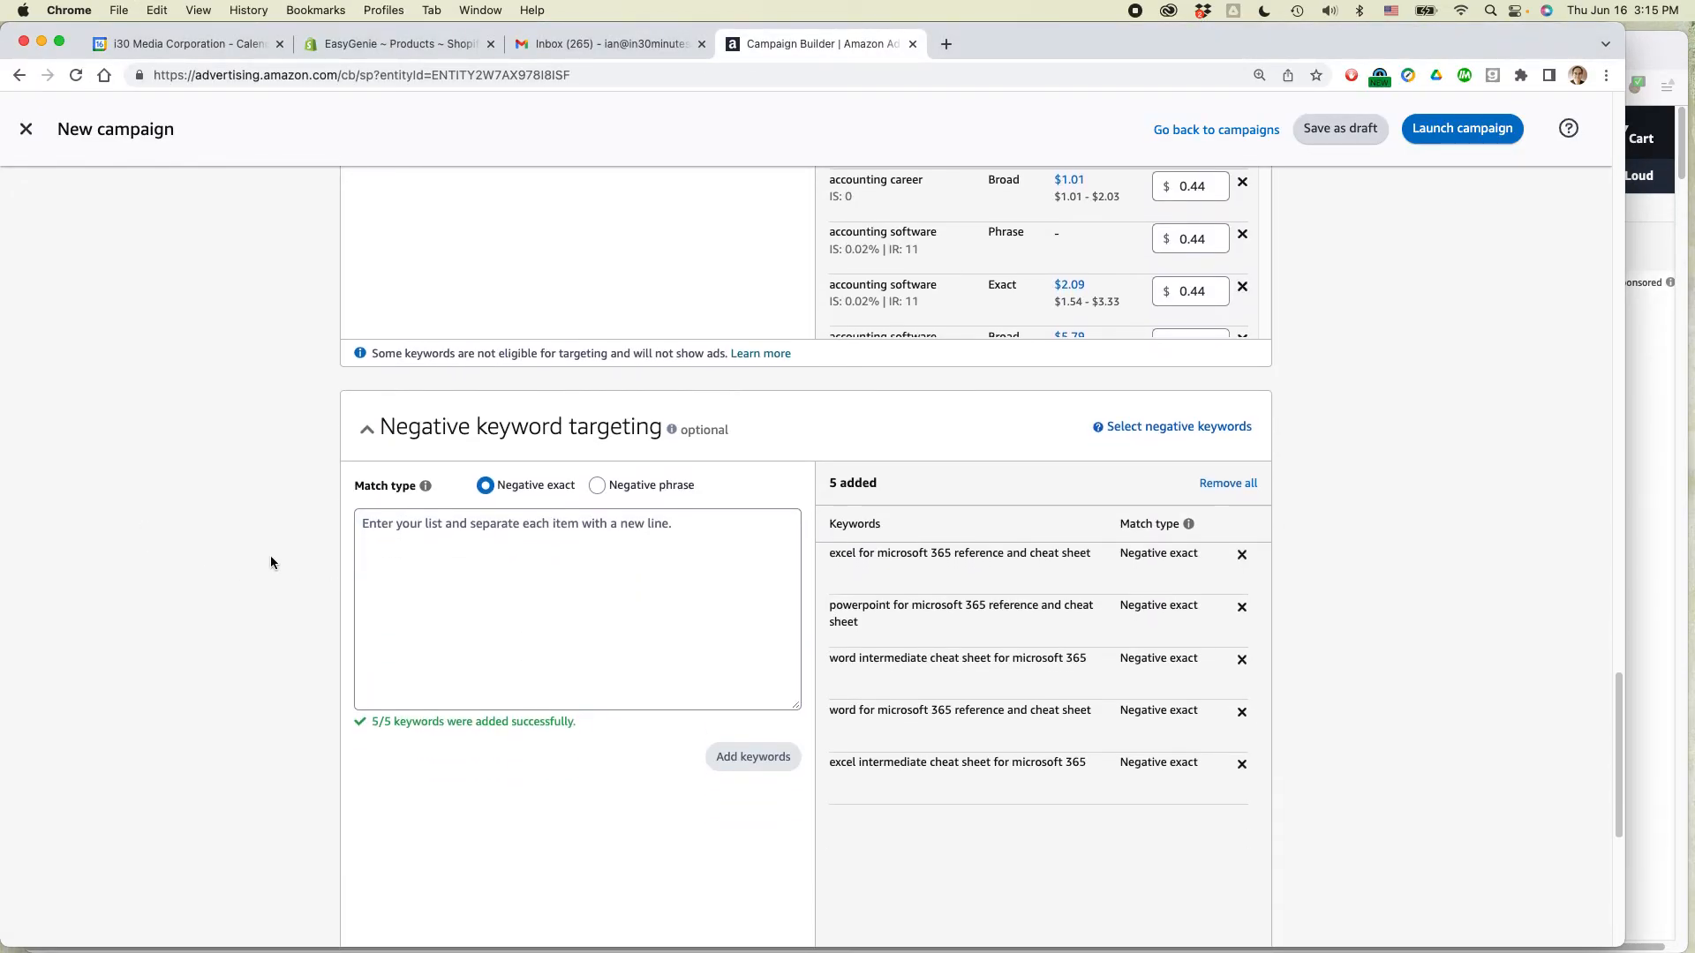
scroll(271, 563, up, 5)
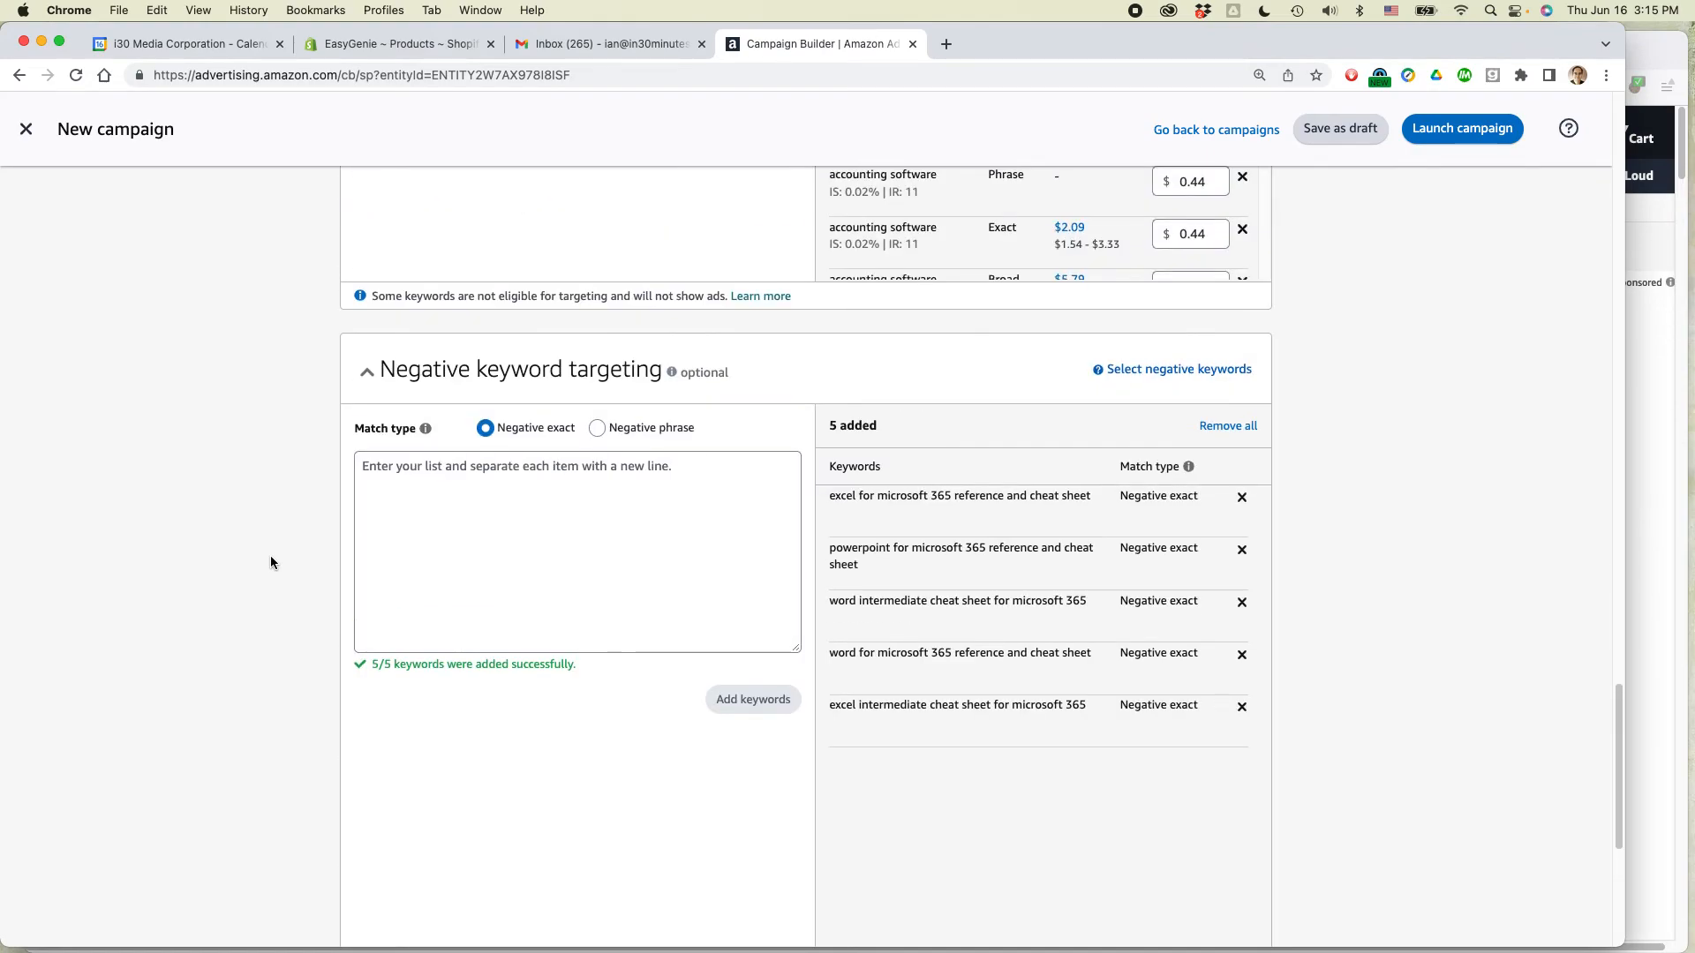
scroll(294, 558, up, 15)
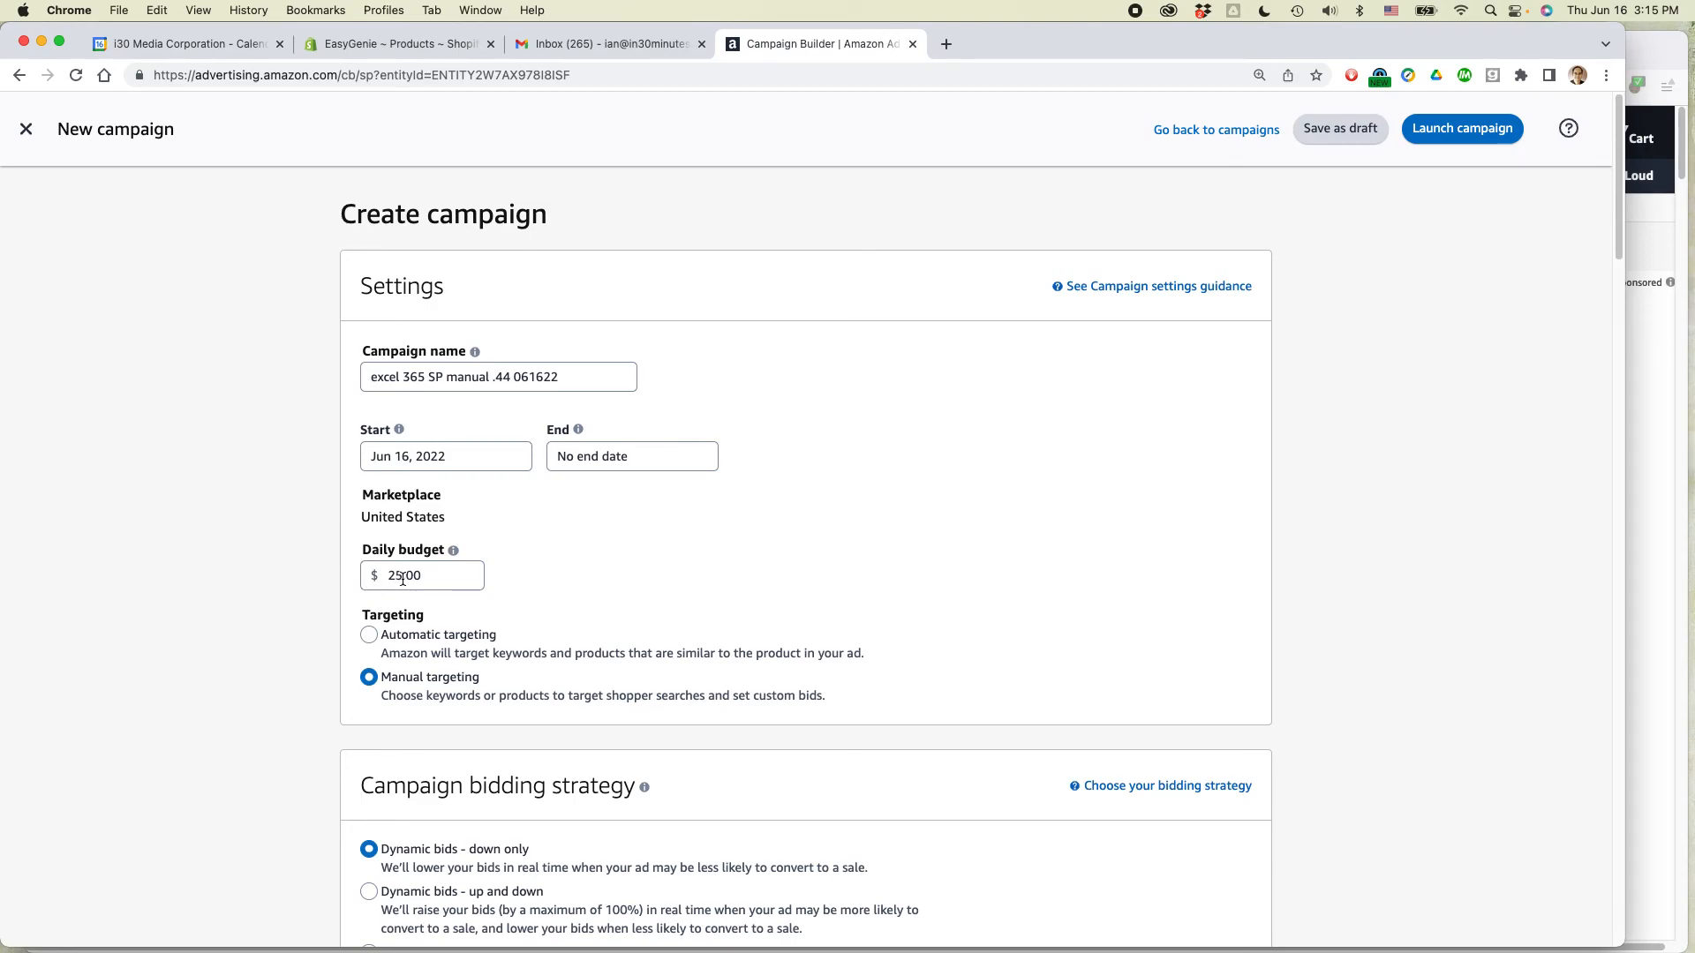
scroll(253, 623, down, 7)
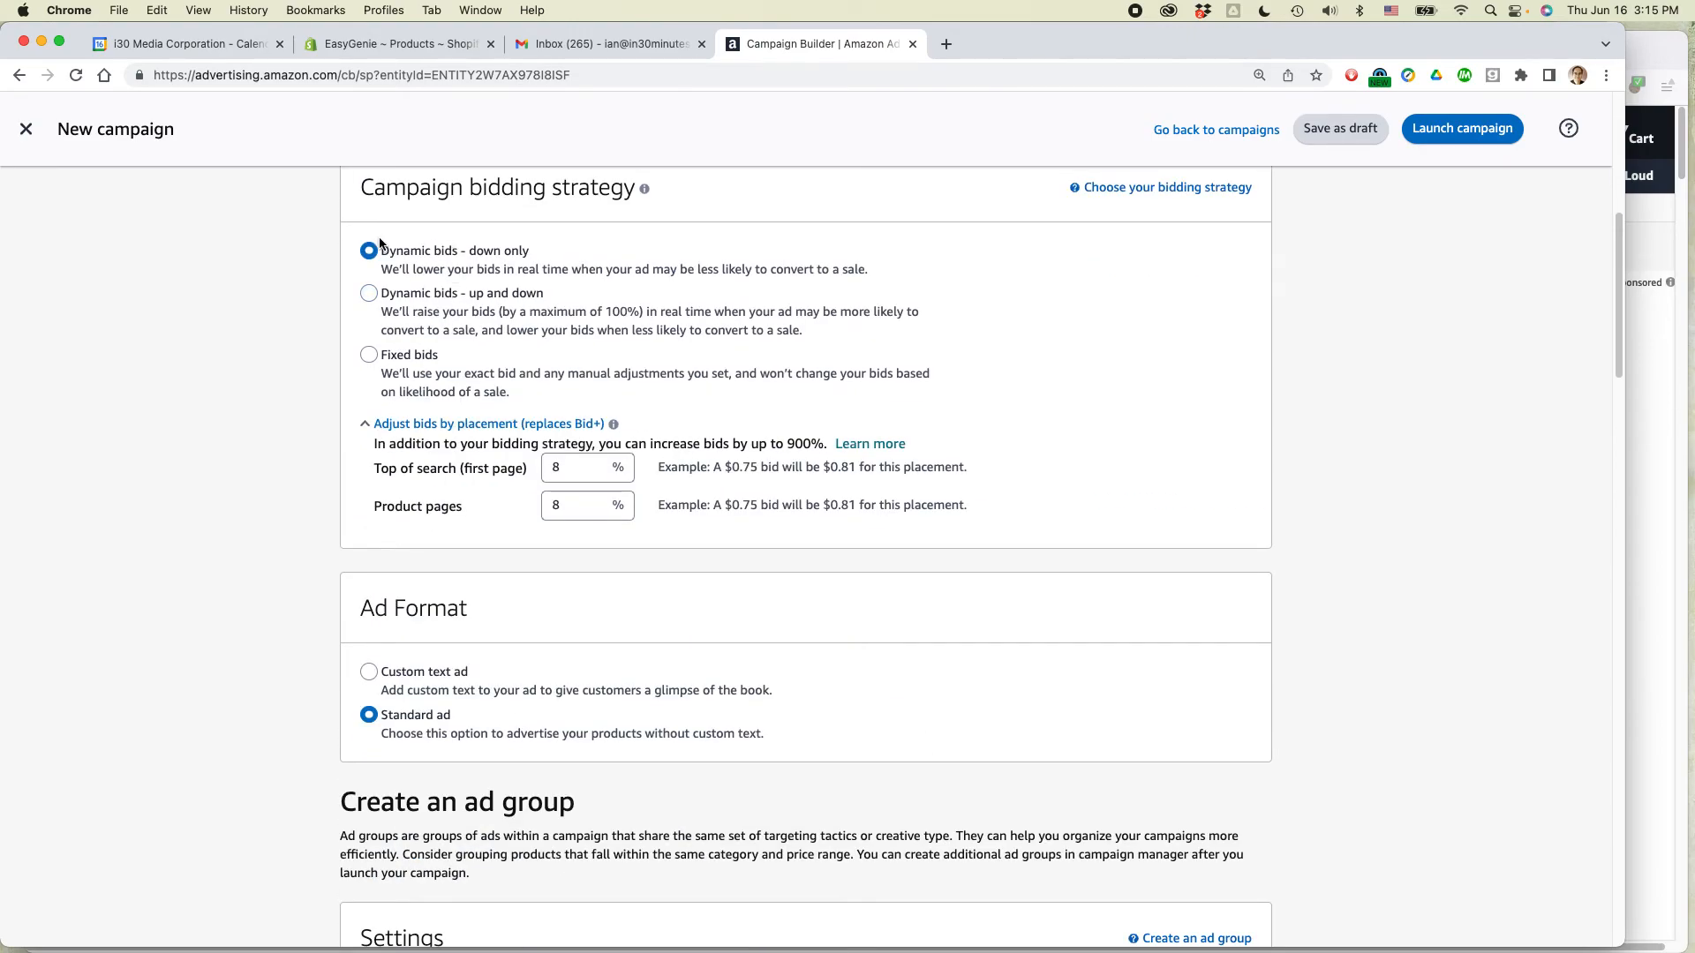
scroll(254, 520, down, 1)
scroll(254, 520, down, 5)
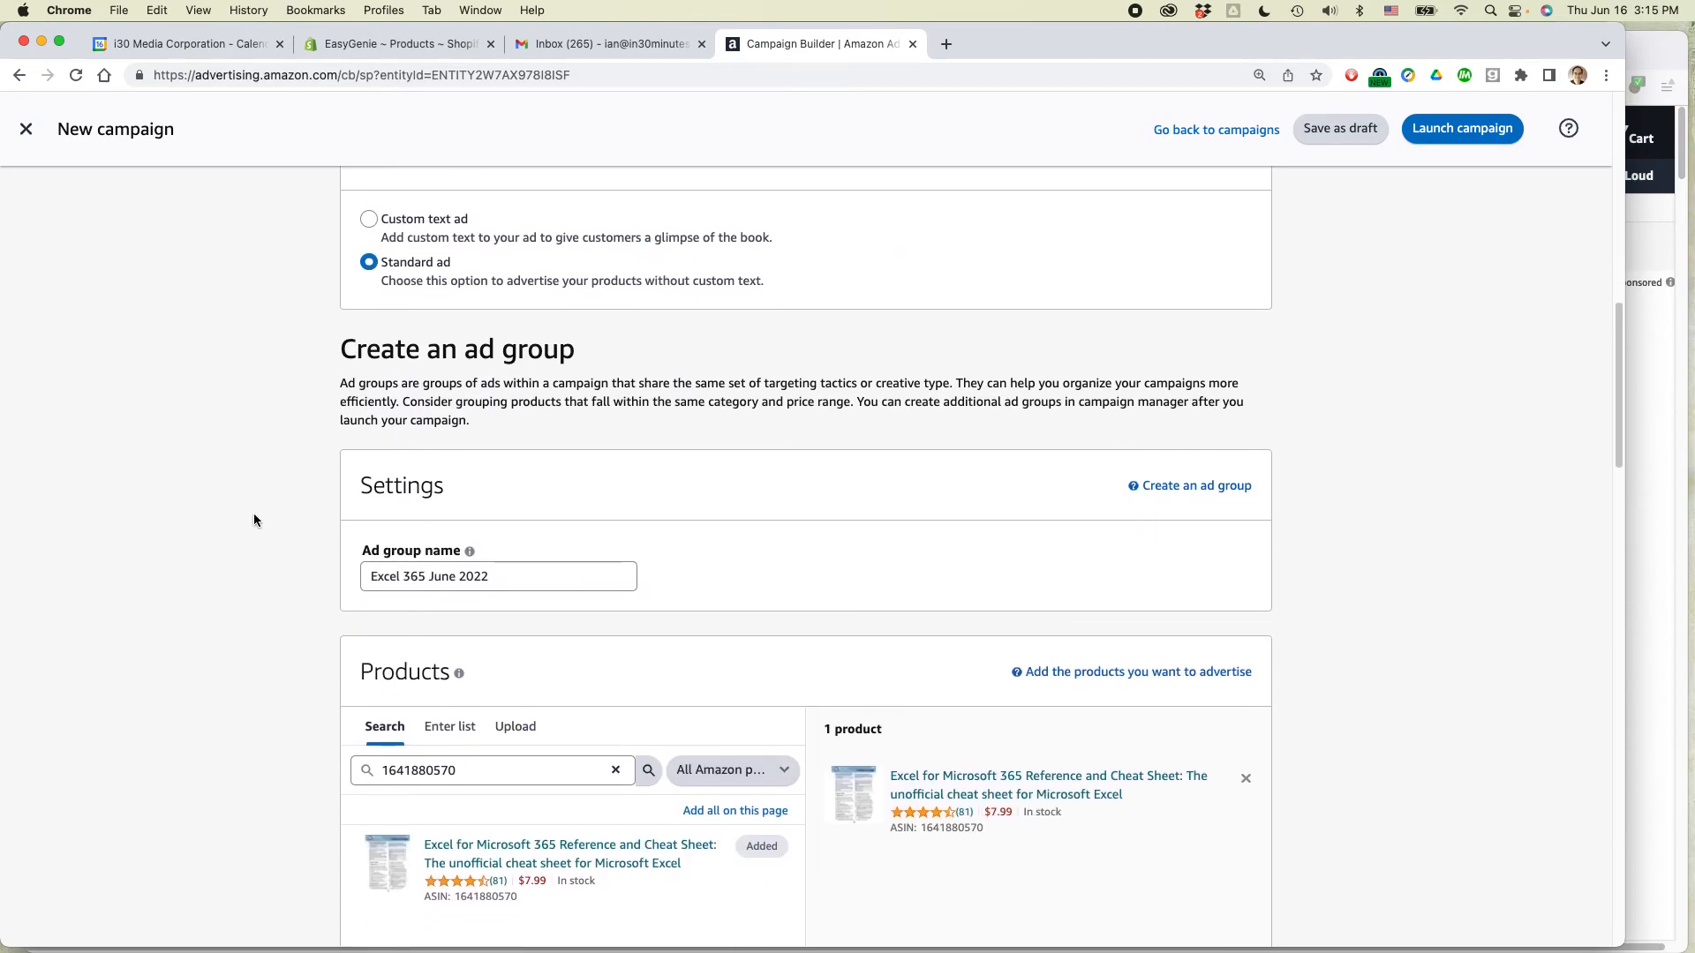
scroll(407, 581, down, 3)
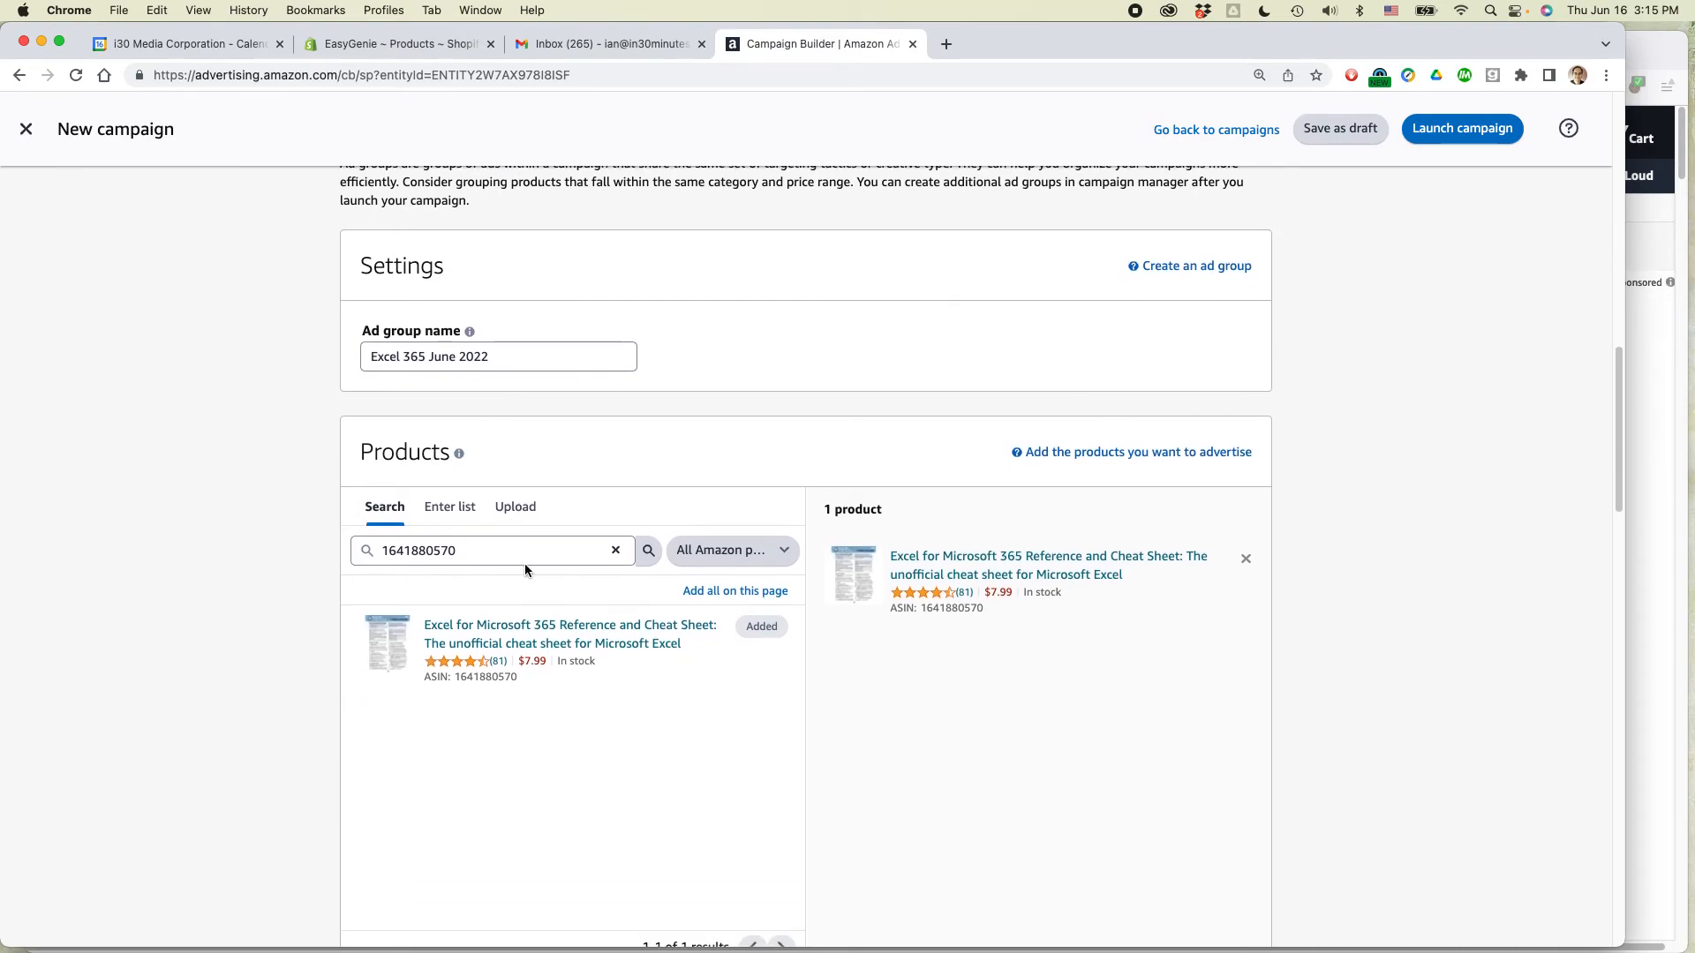
- Check the keyword and negative keyword targeting, and launch the Excel 365 Sponsored Products campaign
scroll(283, 621, down, 10)
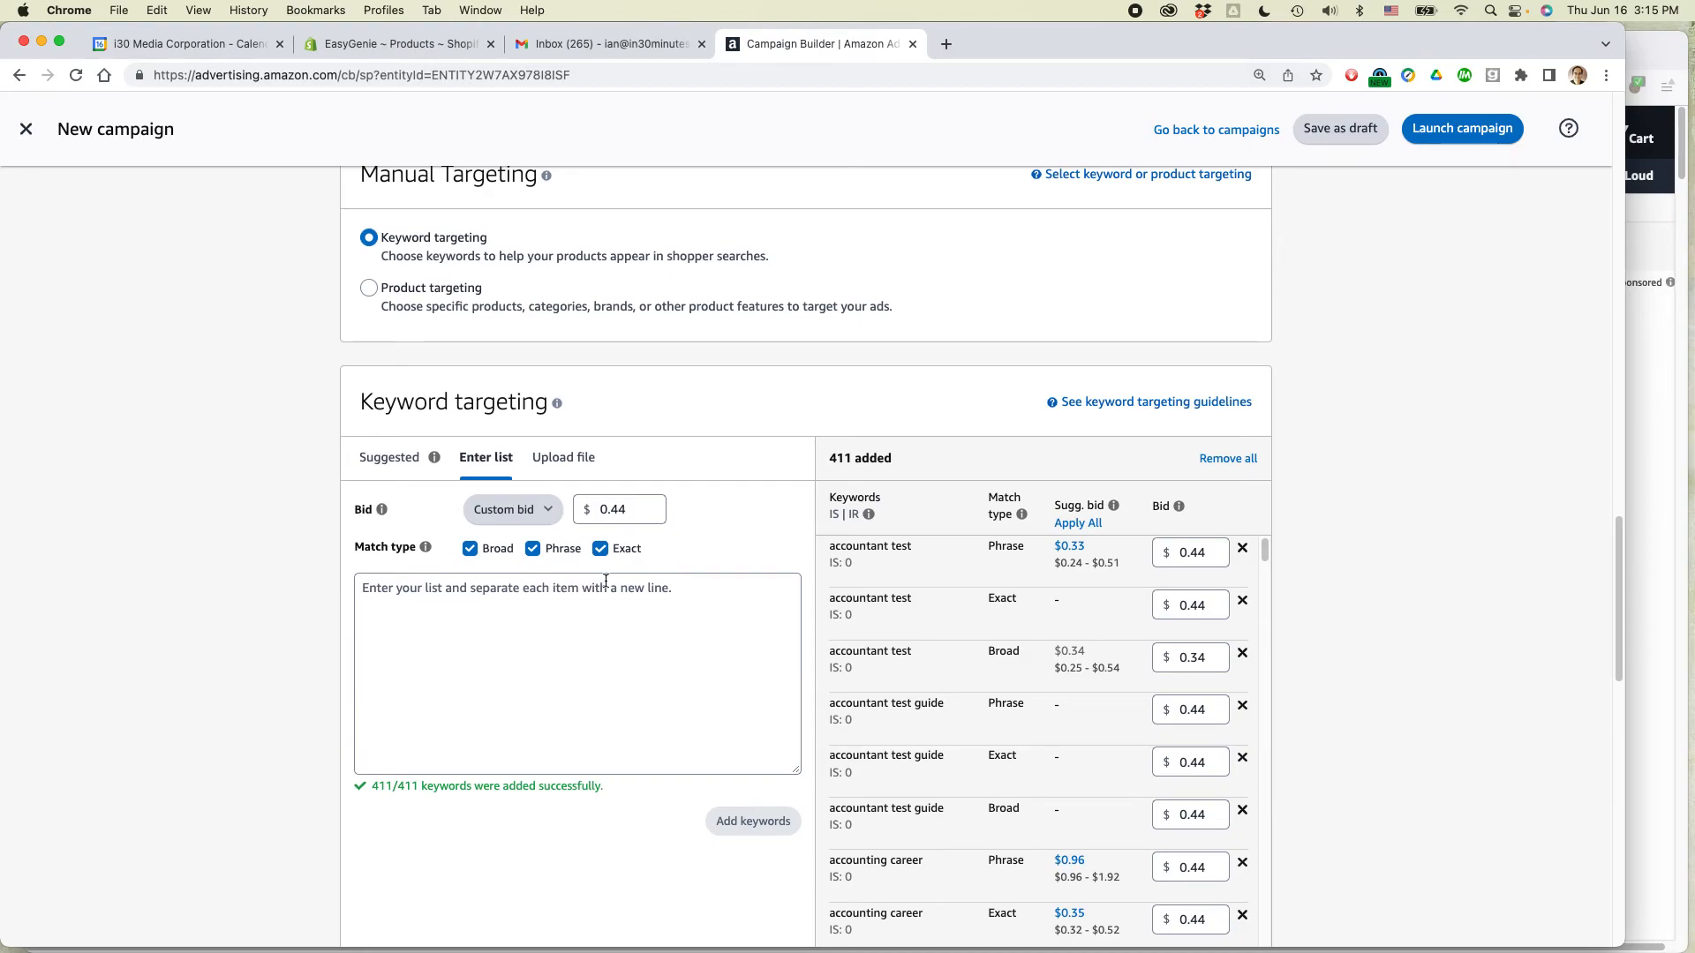
scroll(606, 582, down, 4)
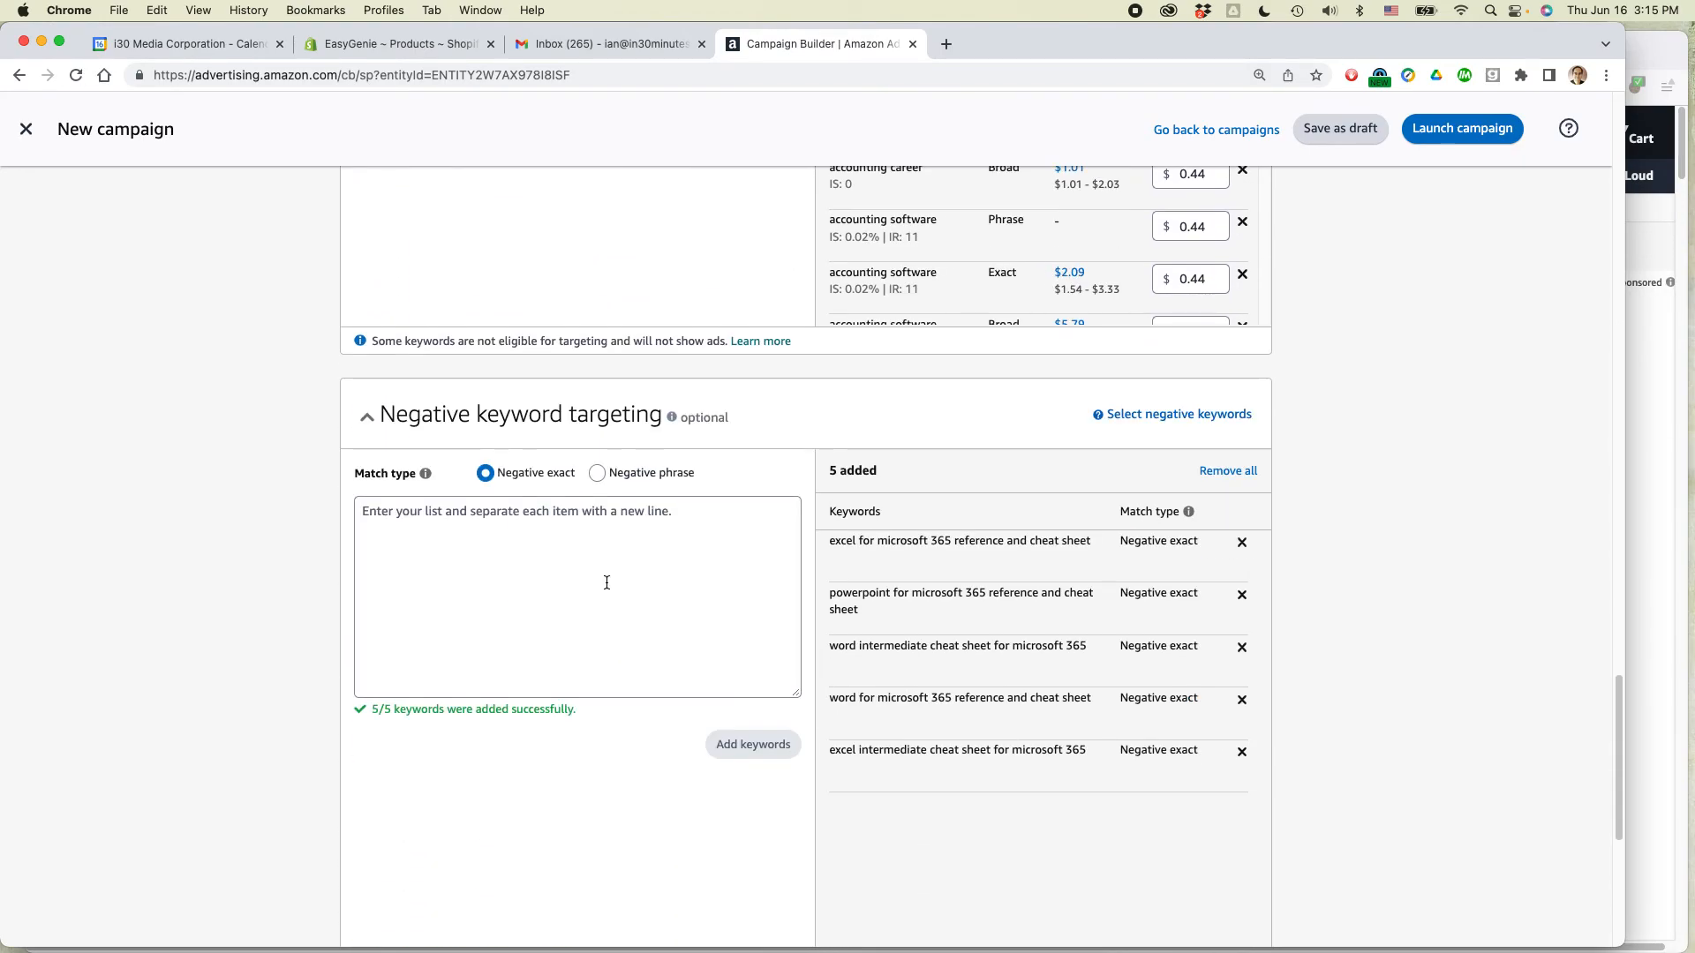
scroll(606, 581, down, 10)
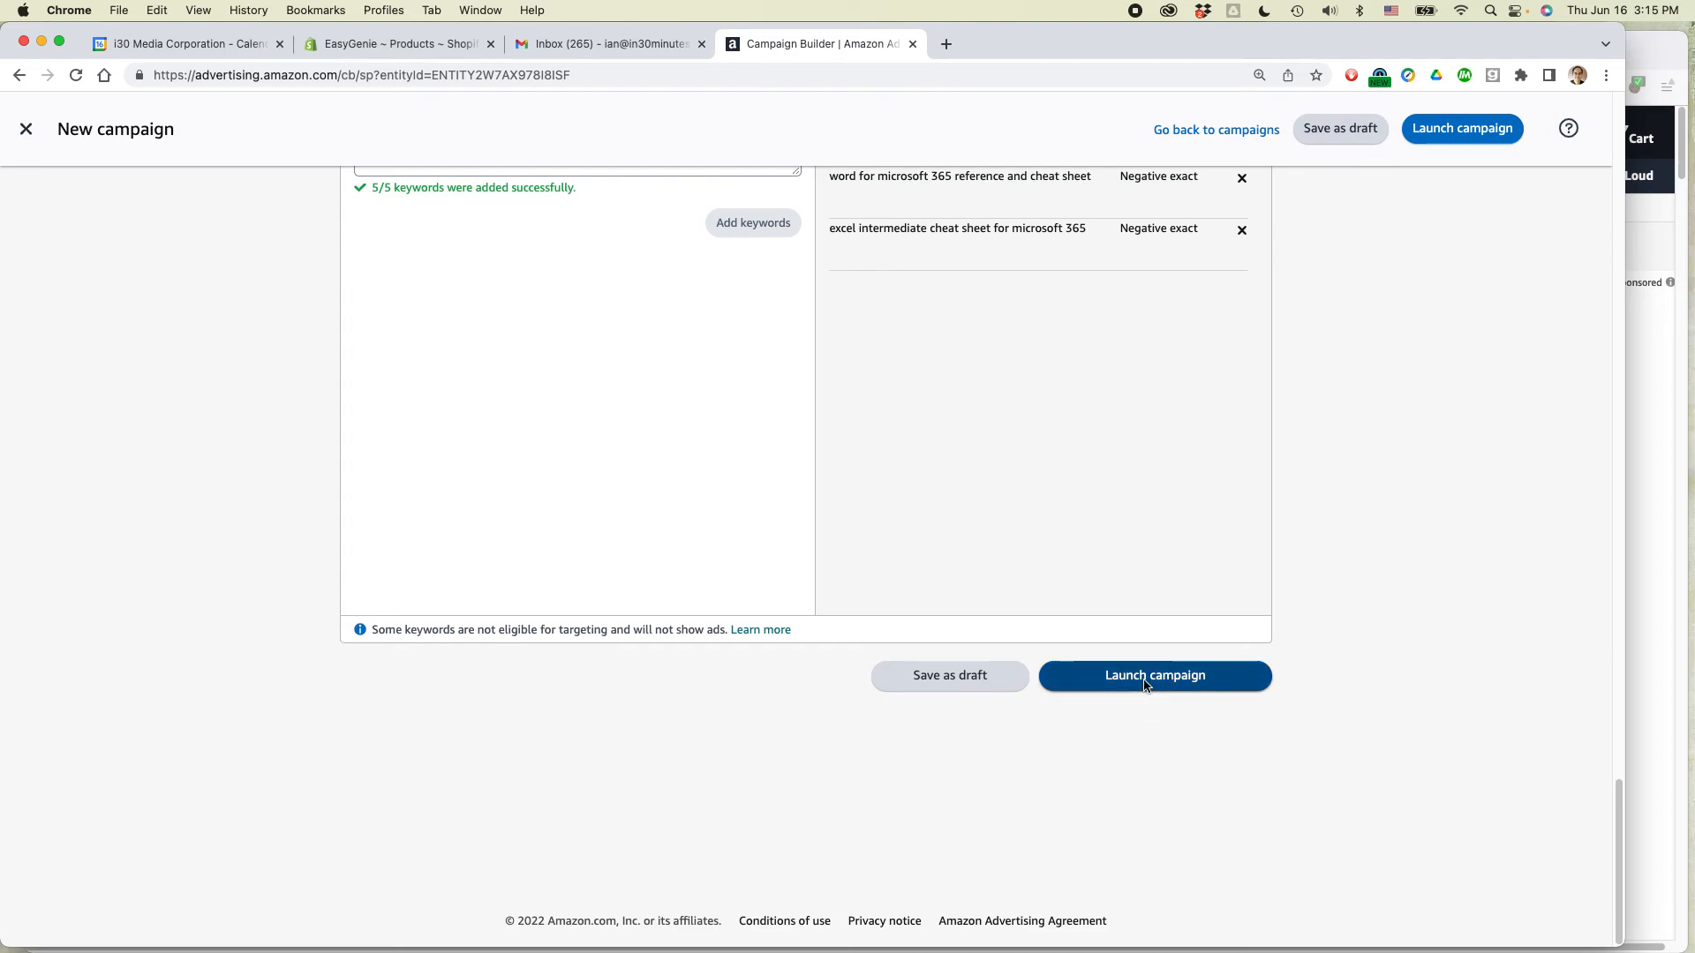
click(1144, 687)
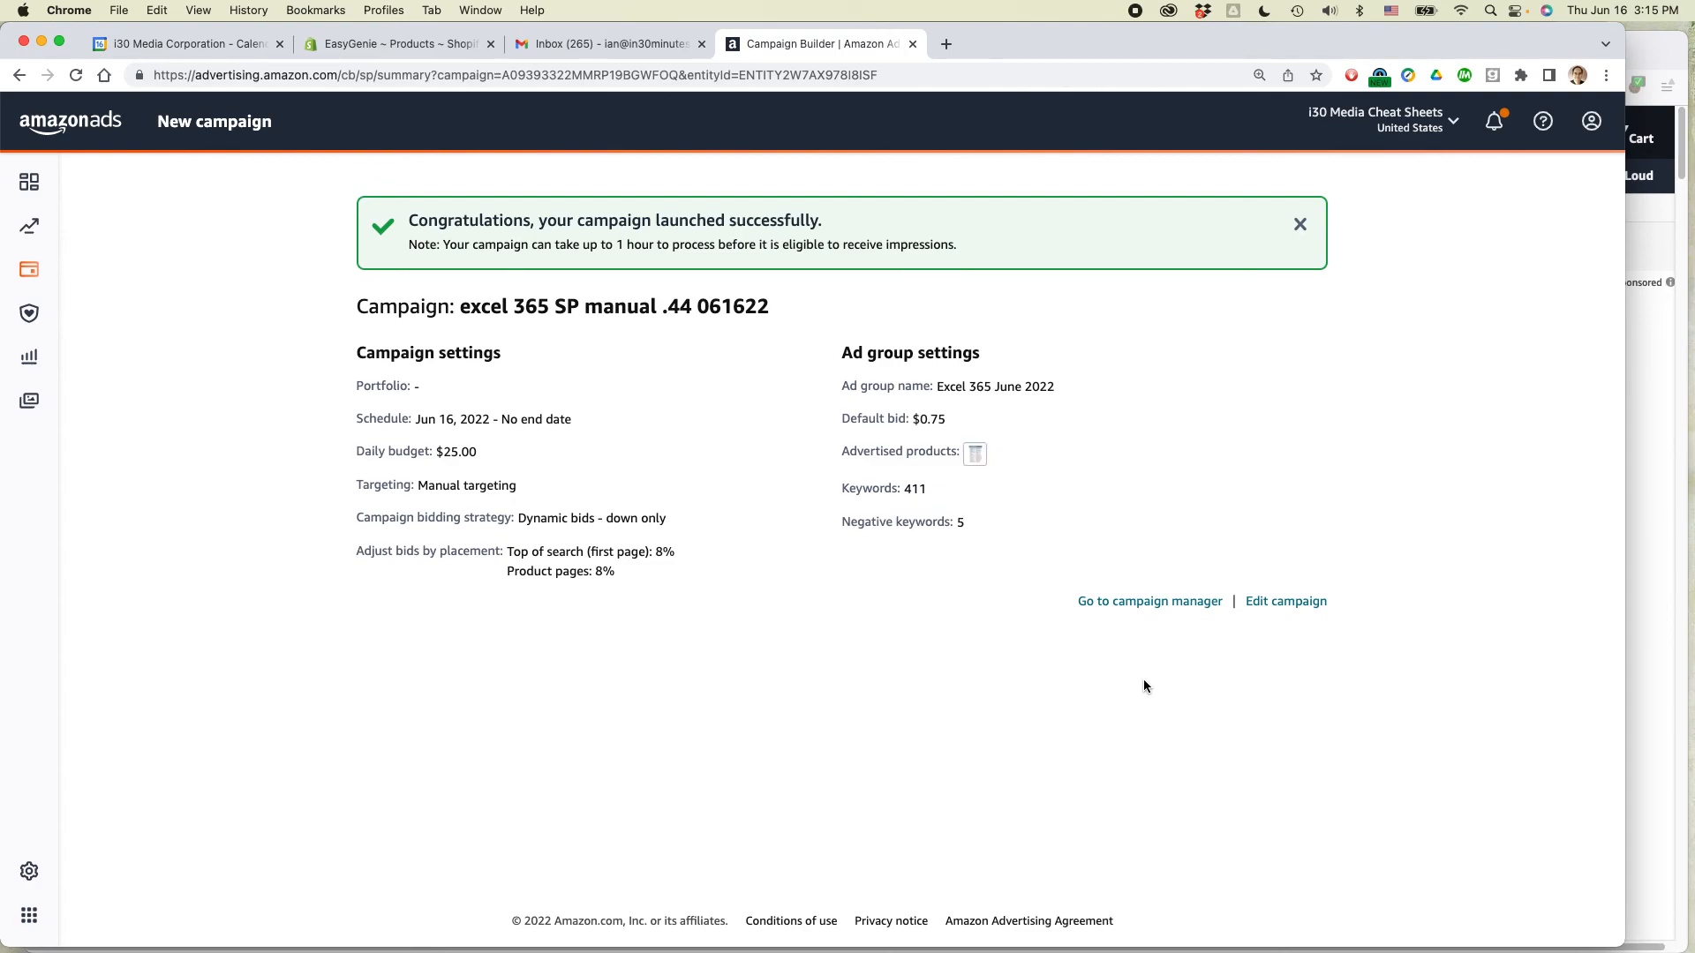
- Switch to Safari and look over the recent posts on the Lean Media blog page
key(super+Tab)
key(super+Tab)
key(super+Tab)
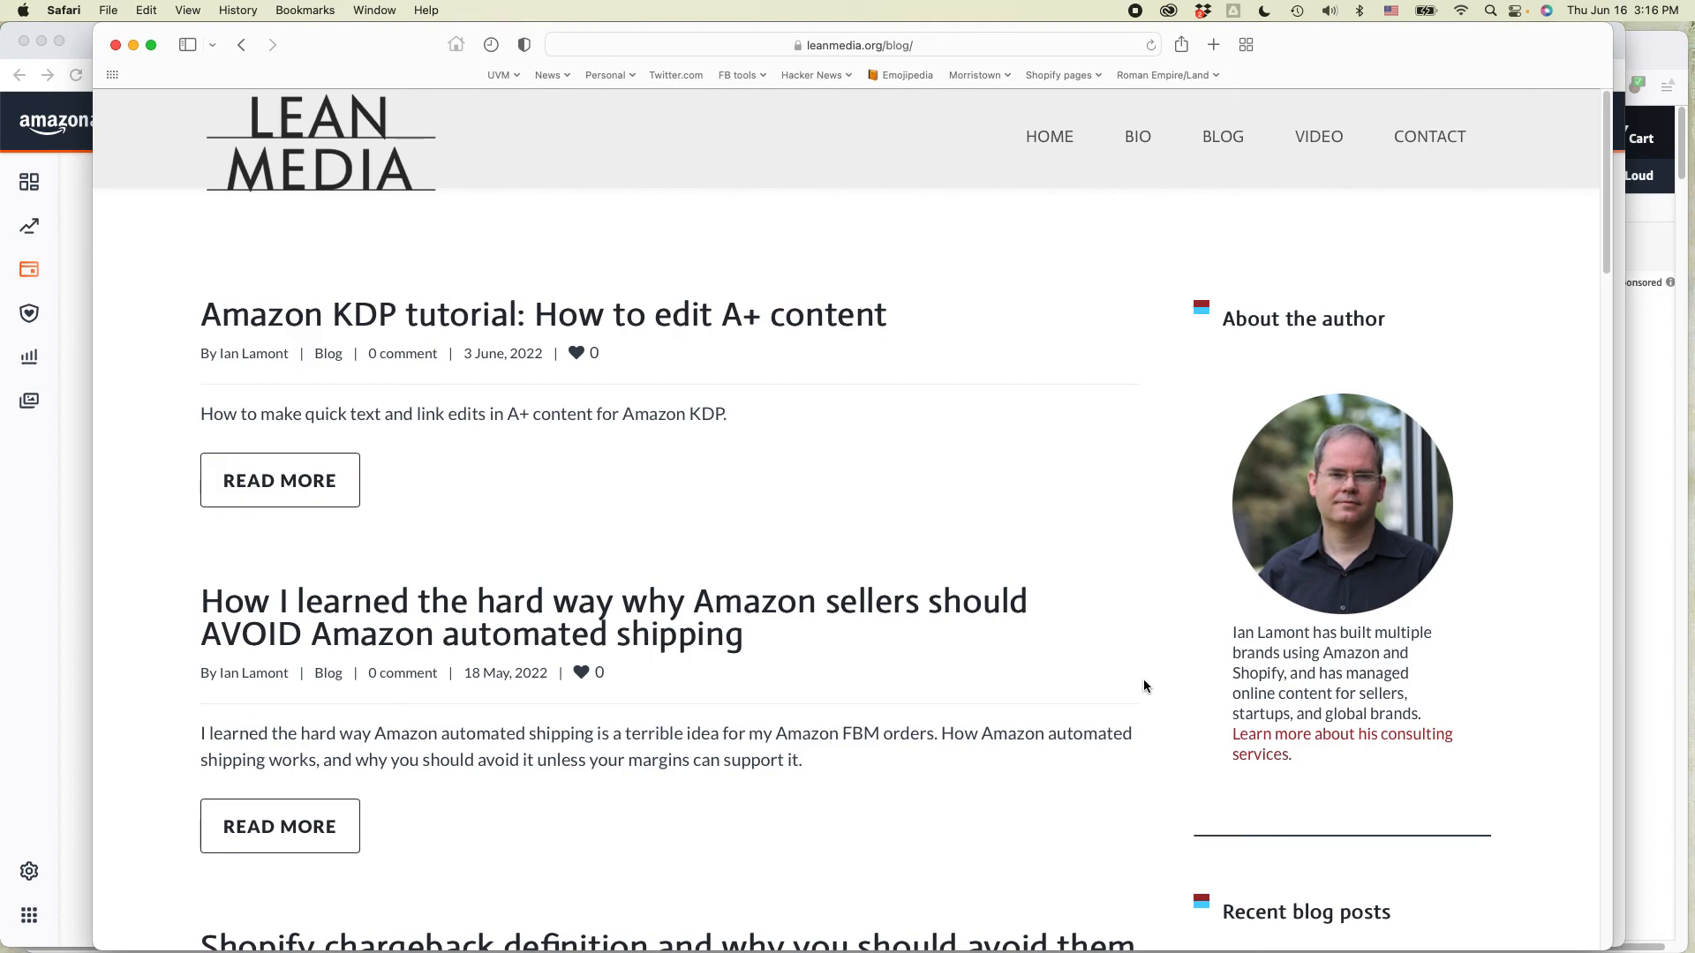
scroll(1143, 686, down, 5)
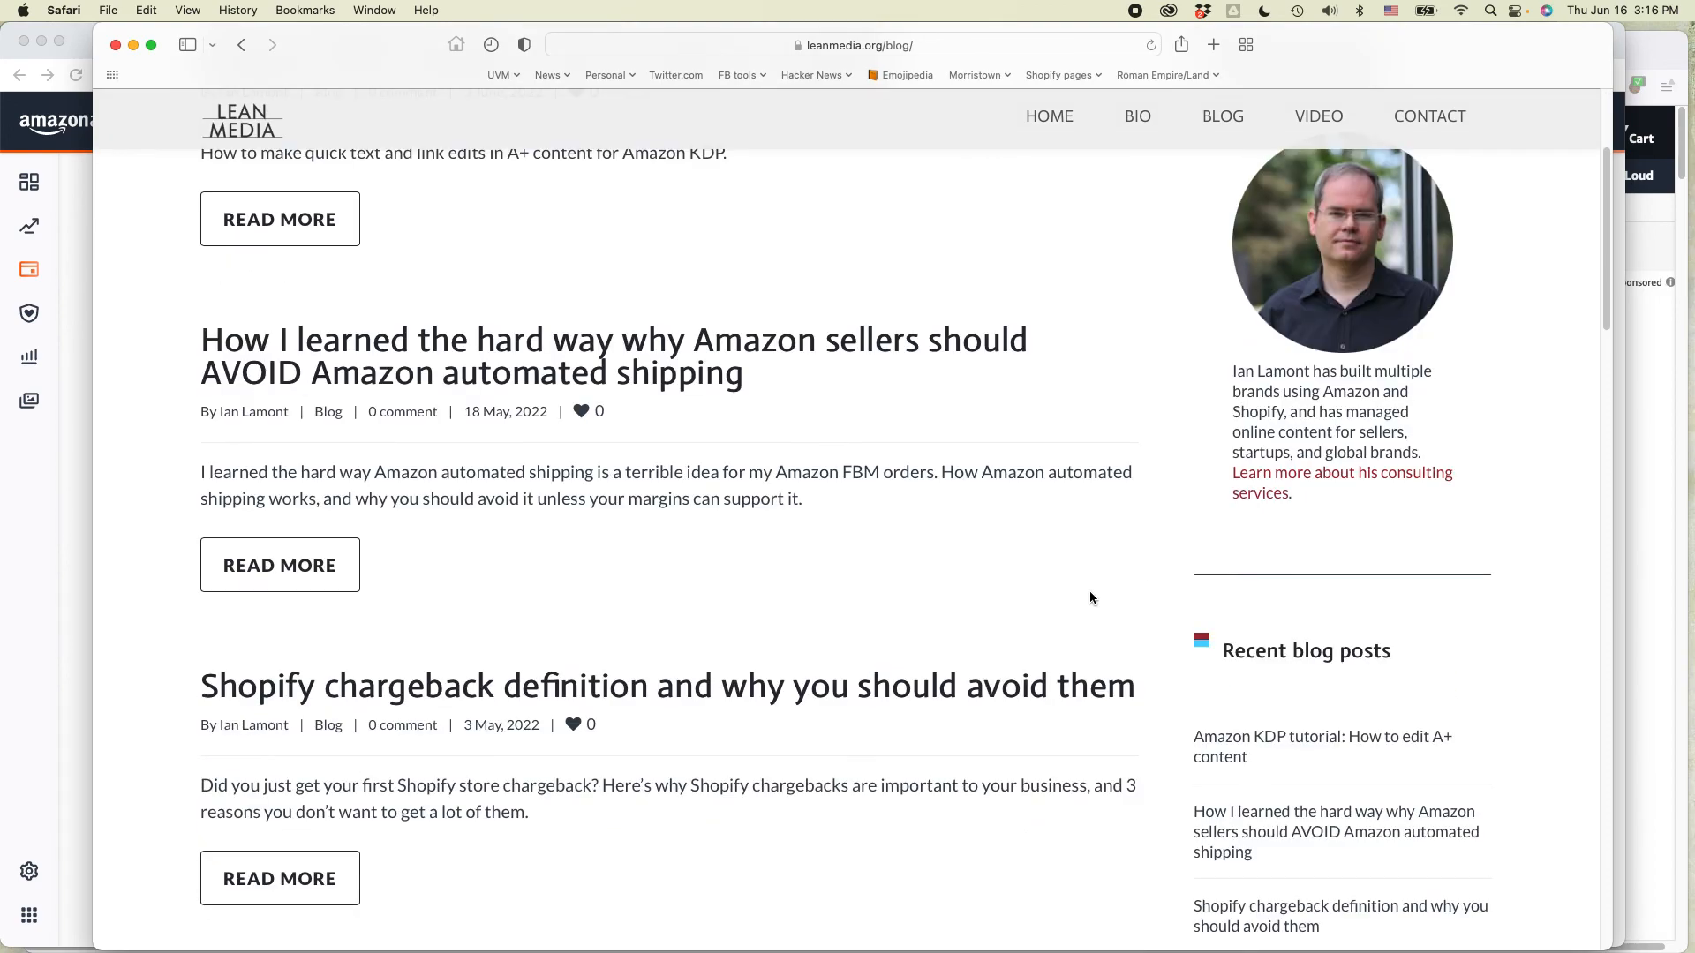
scroll(972, 618, up, 5)
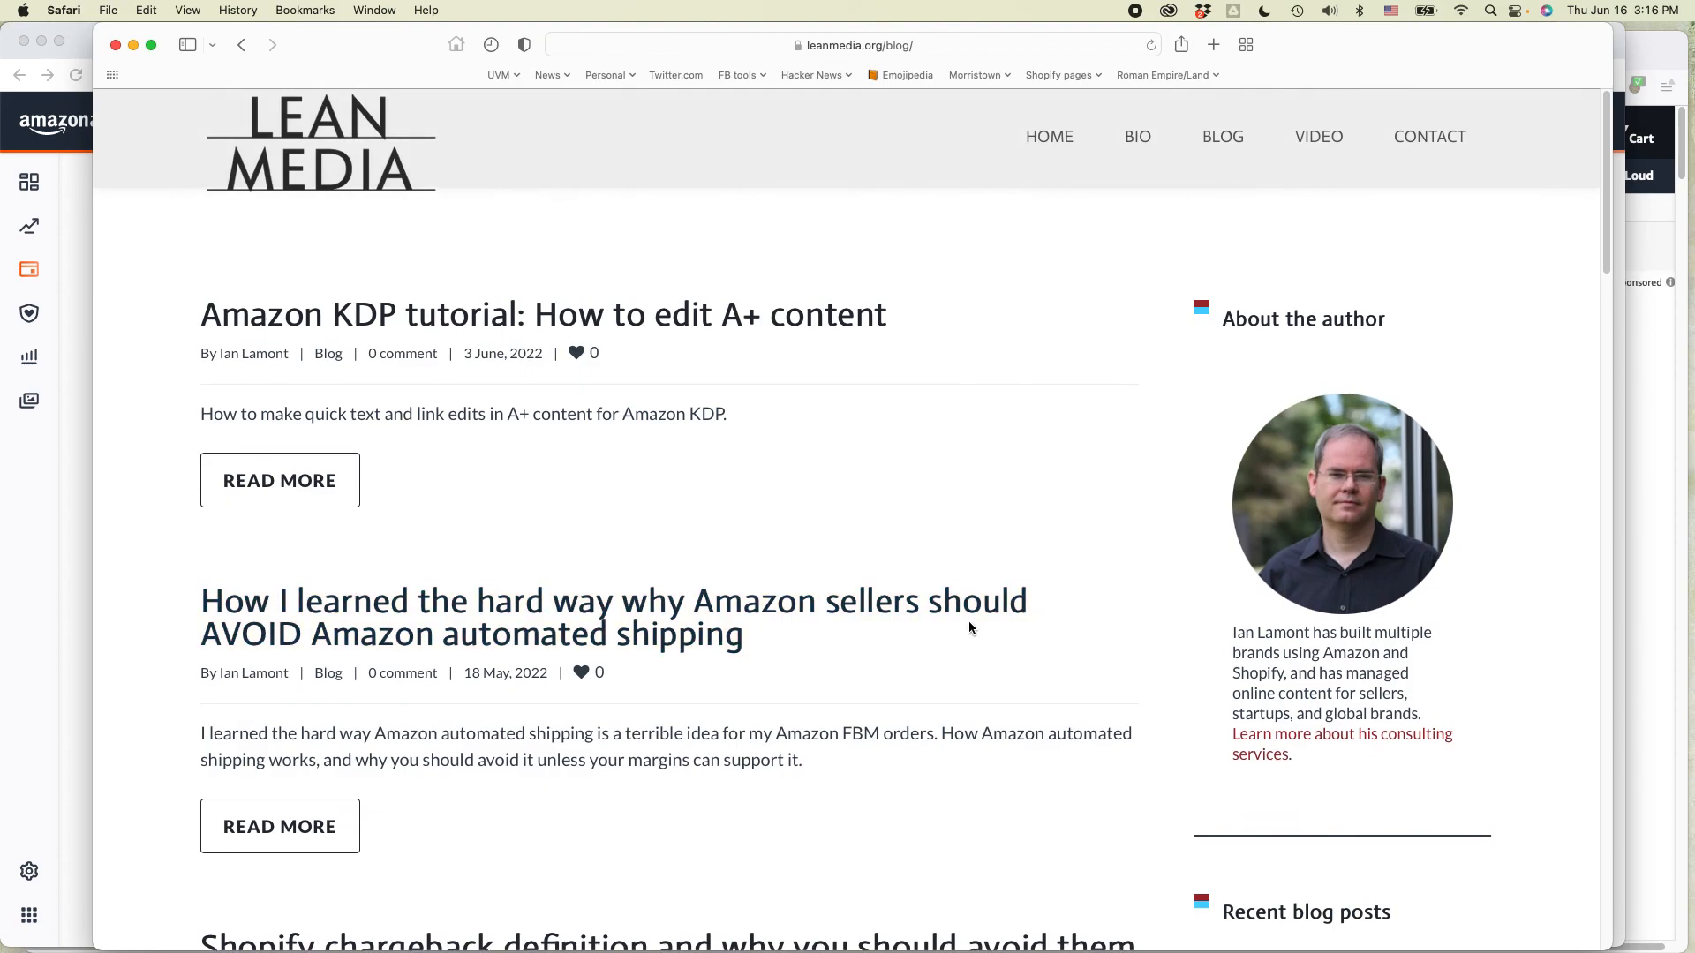